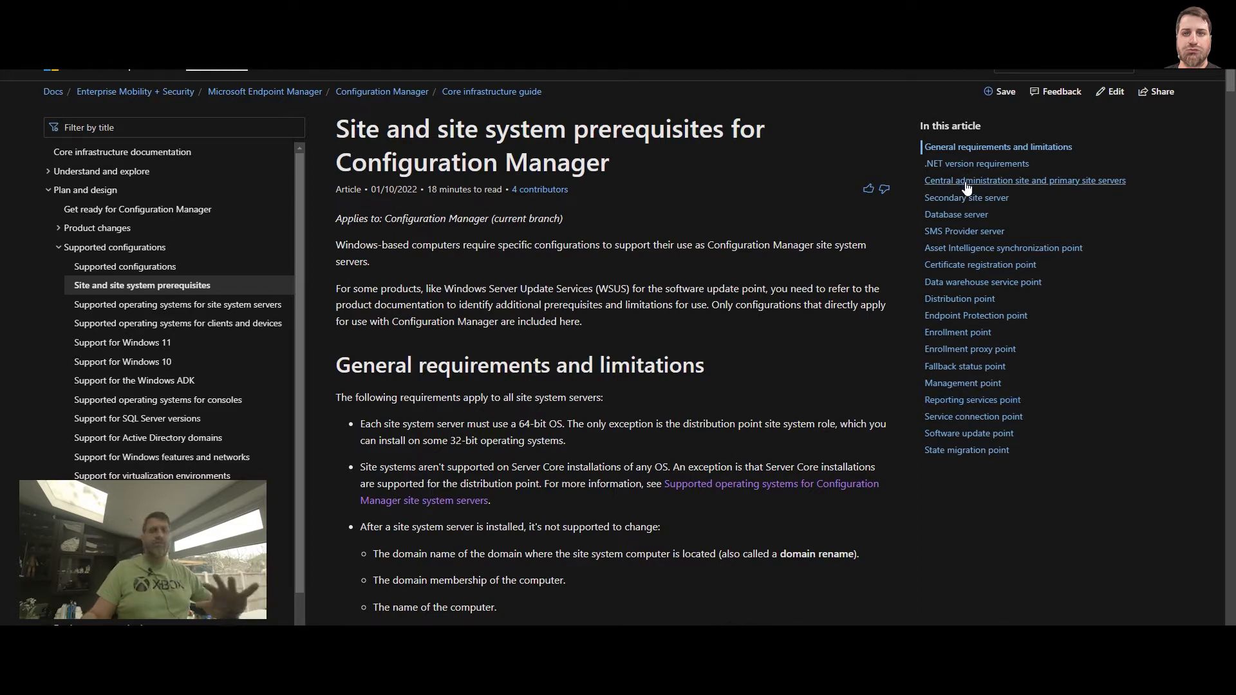
# - Read the general requirements and .NET version requirements in the Site and site system prerequisites article
pyautogui.scroll(-3, 771, 215)
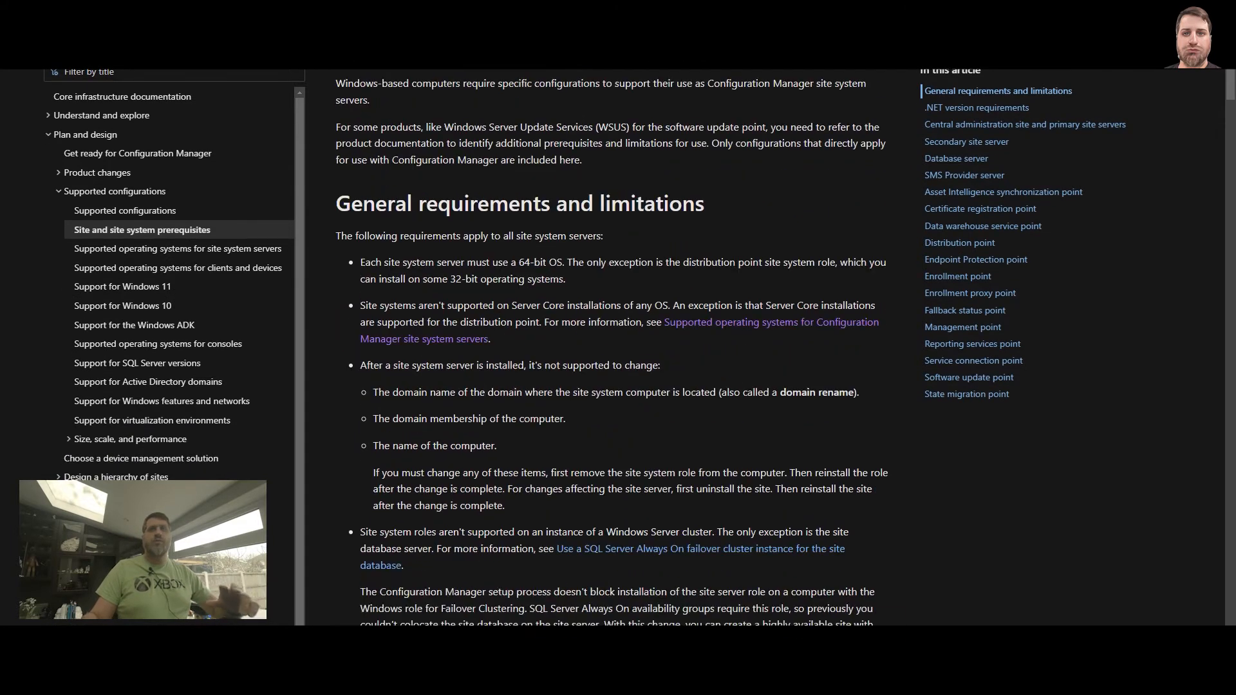
pyautogui.scroll(-5, 503, 352)
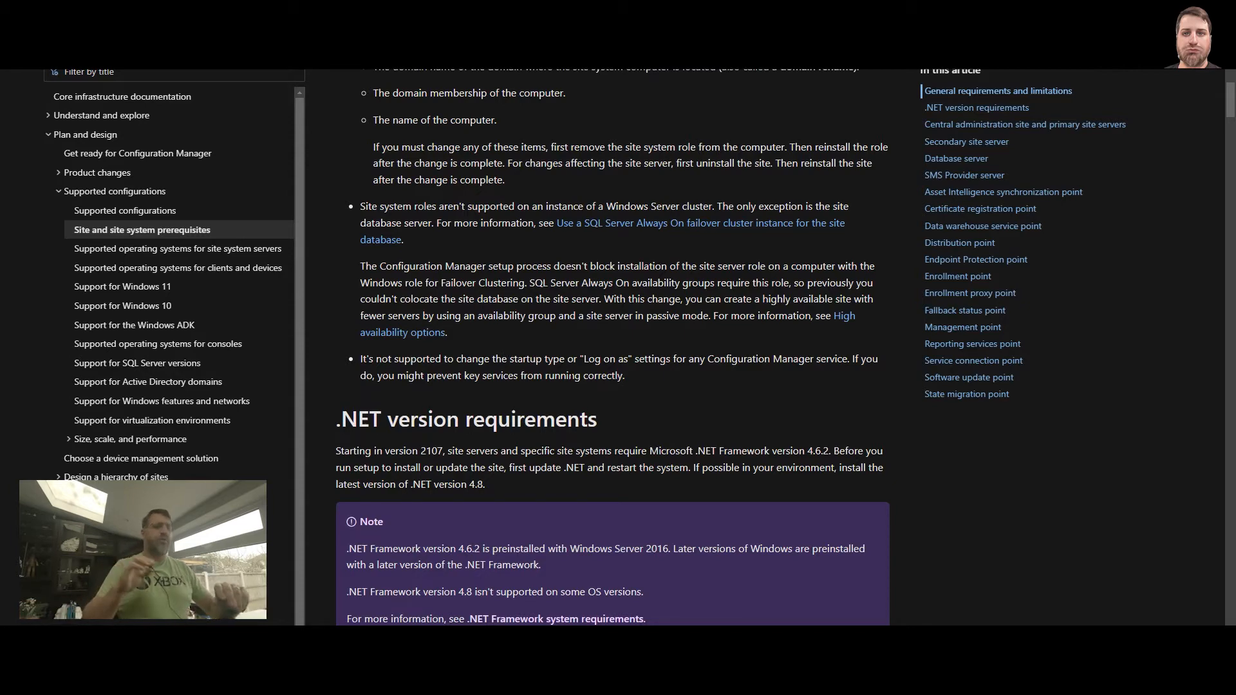
pyautogui.scroll(-5, 571, 373)
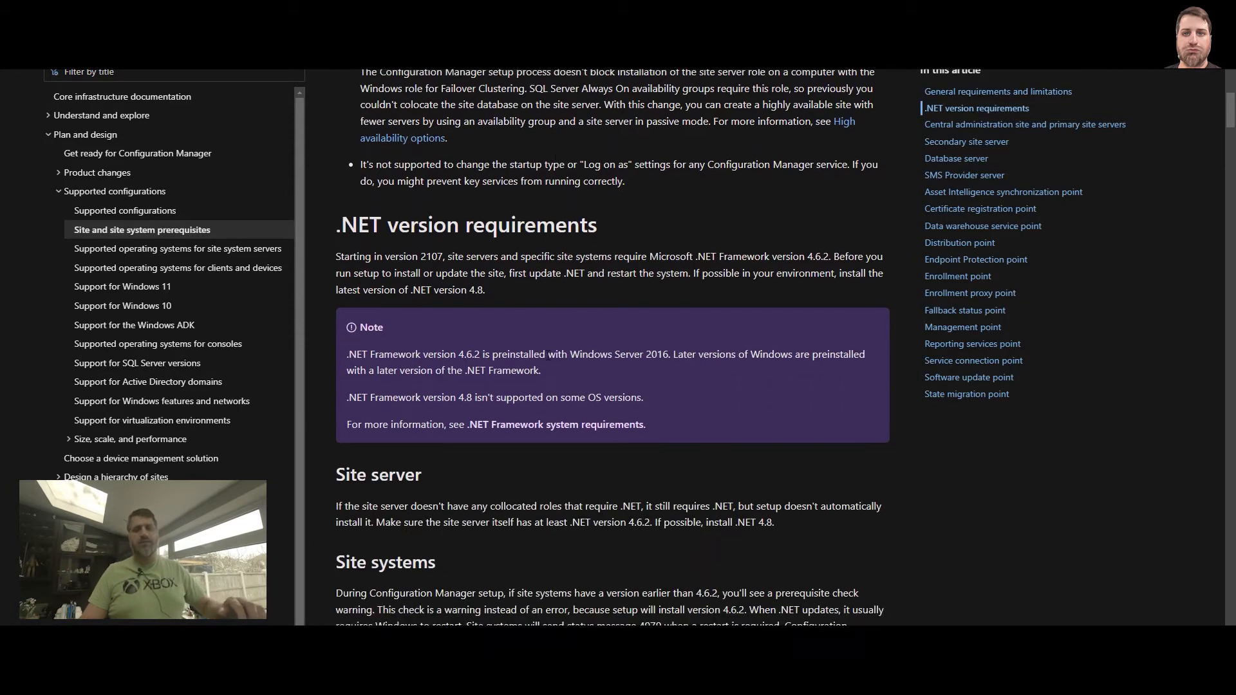
pyautogui.scroll(-2, 548, 349)
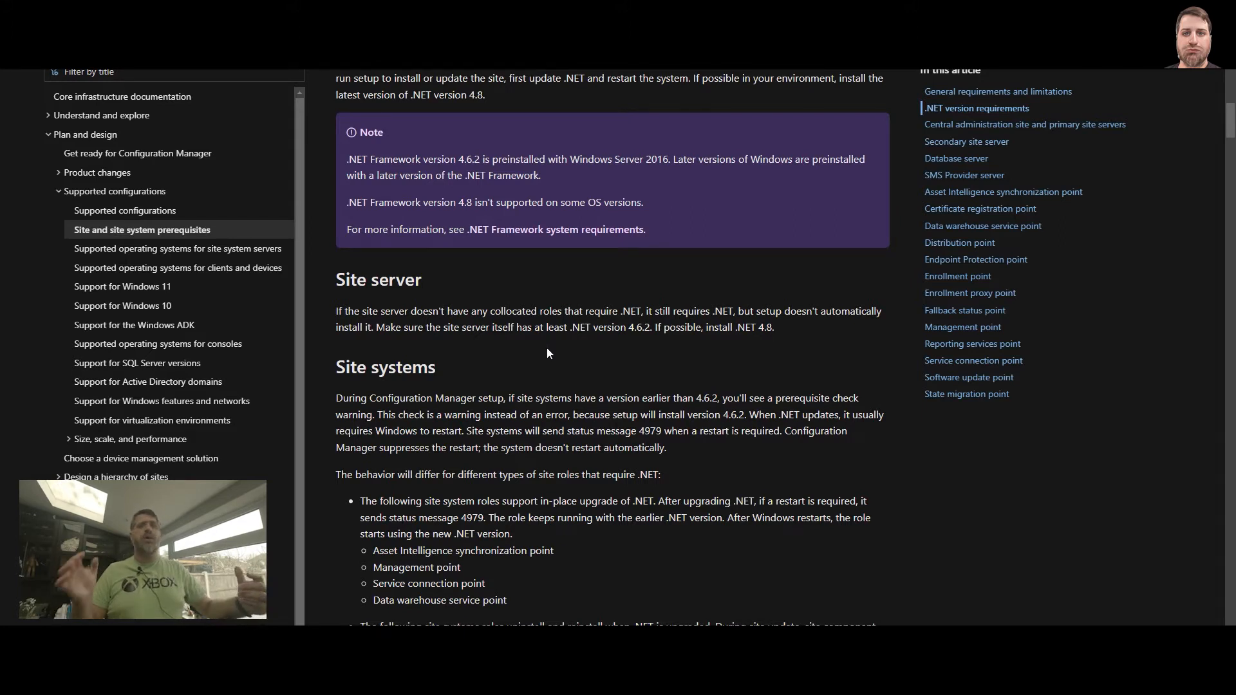
# - Jump to the central administration and primary site servers section and review the Windows Server roles and features for the site server
pyautogui.click(1022, 123)
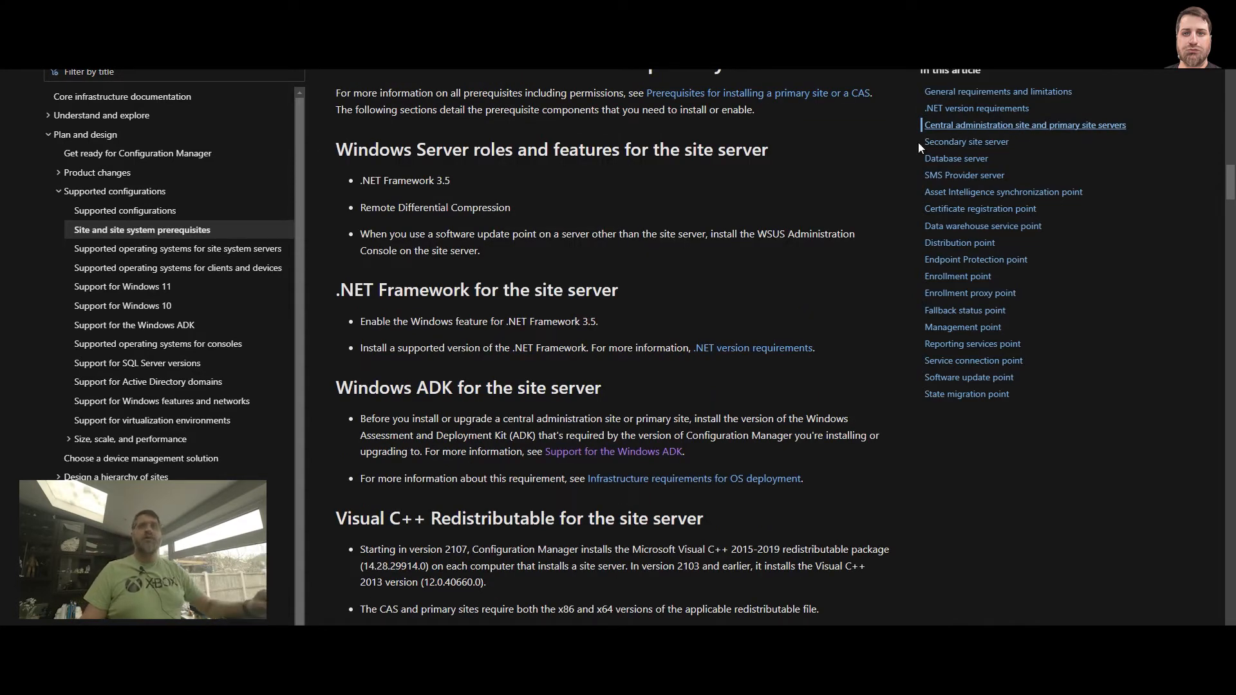
pyautogui.moveTo(339, 150); pyautogui.dragTo(820, 147)
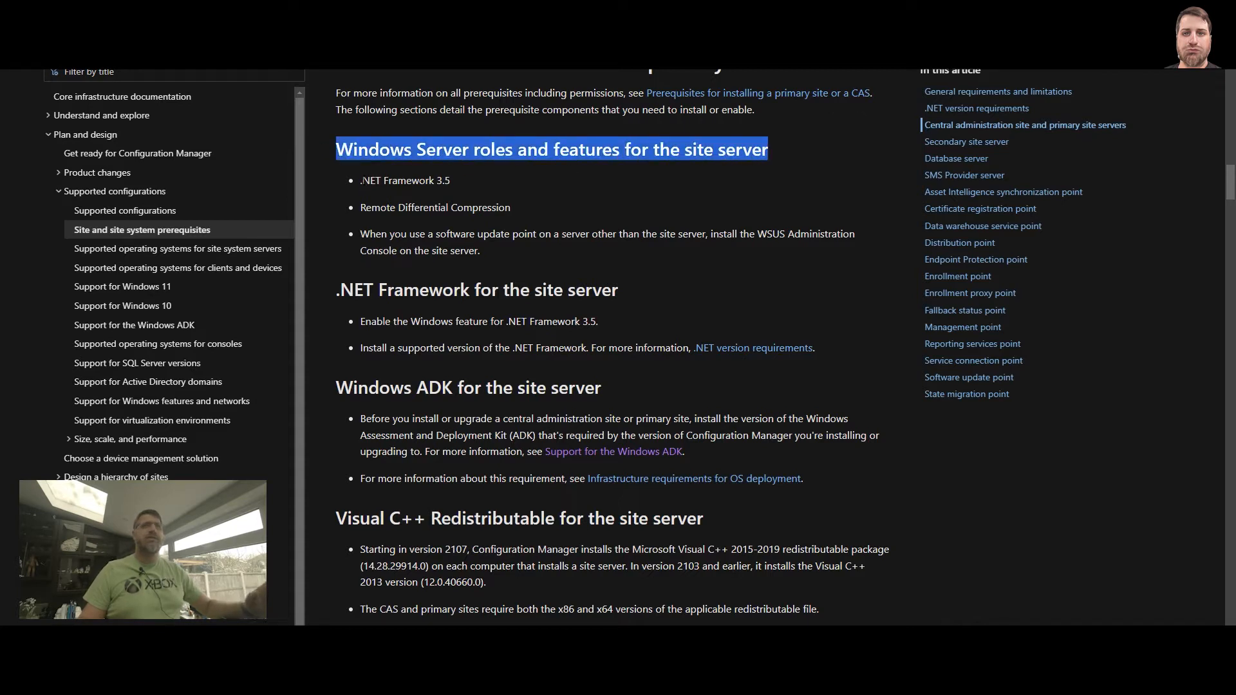
pyautogui.moveTo(361, 182); pyautogui.dragTo(486, 182)
pyautogui.click(383, 208)
pyautogui.moveTo(361, 208); pyautogui.dragTo(505, 208)
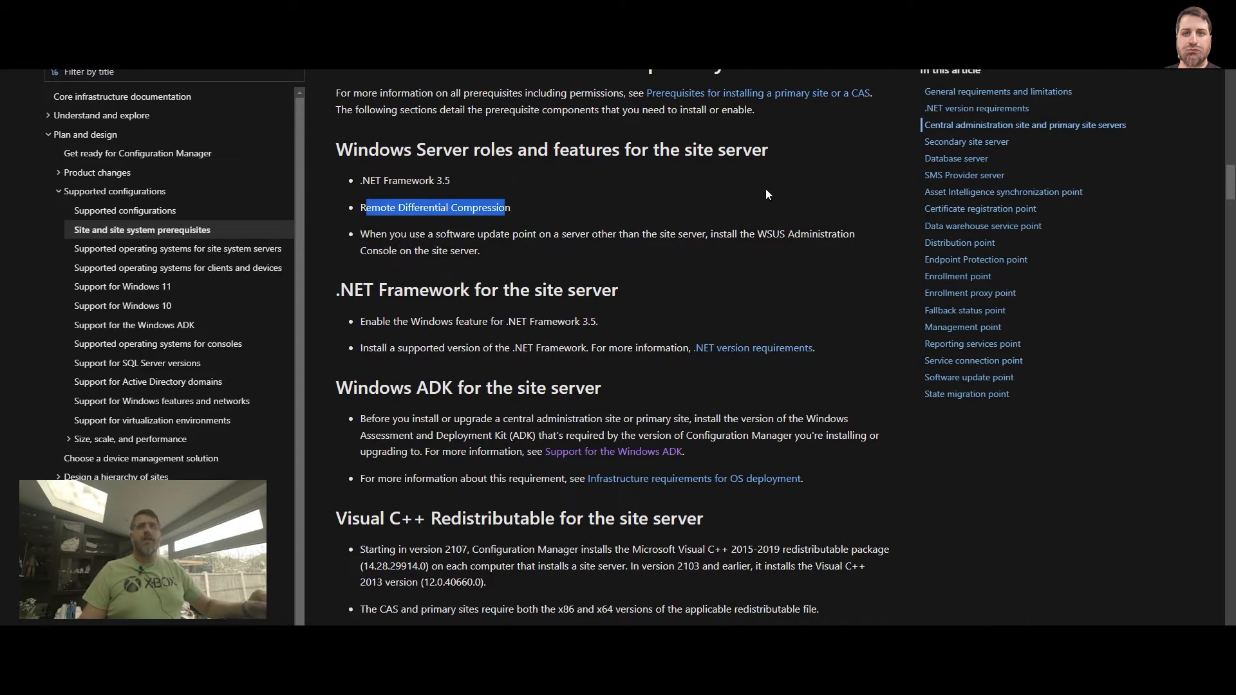
pyautogui.moveTo(758, 234); pyautogui.dragTo(396, 253)
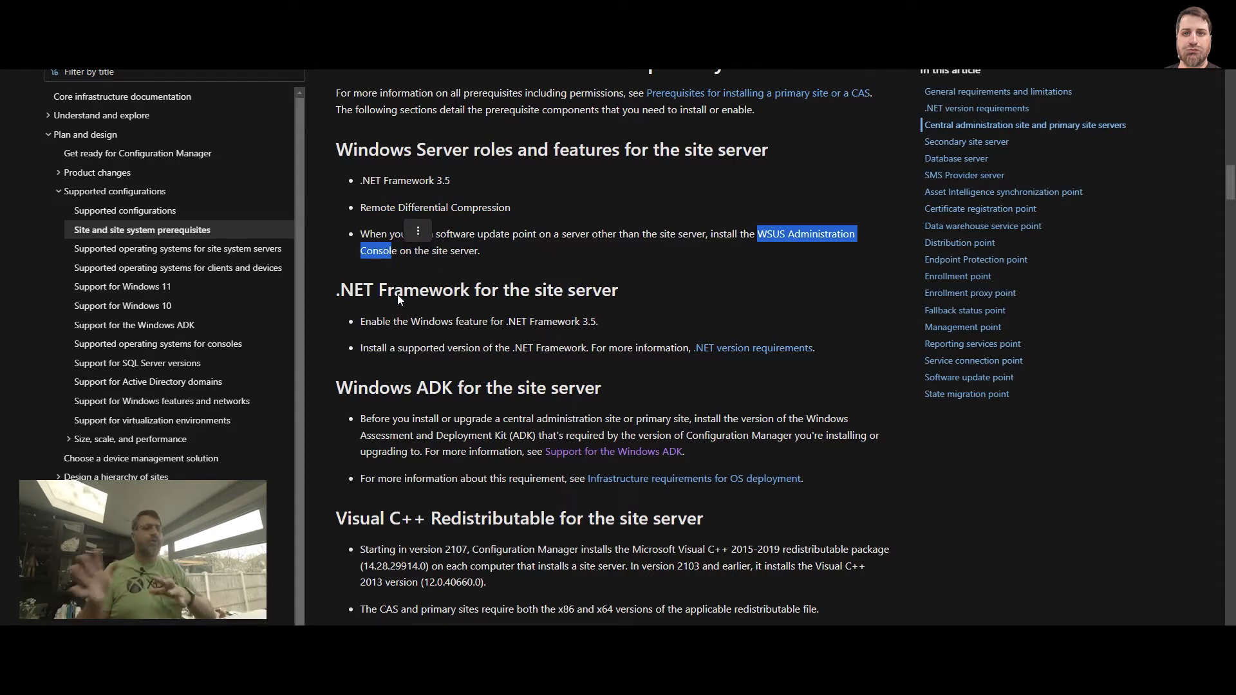
# - Review the Windows ADK, Visual C++ Redistributable and SQL Server Native Client requirements for the site server
pyautogui.click(426, 389)
pyautogui.moveTo(427, 390); pyautogui.dragTo(517, 390)
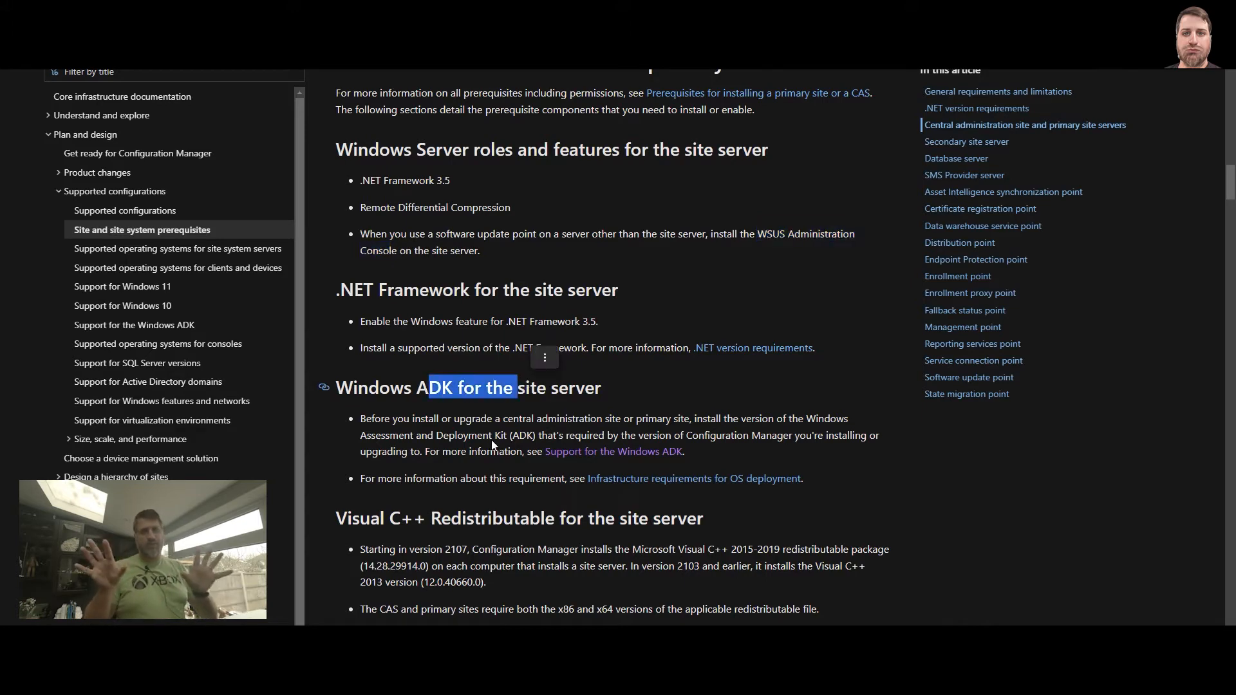
pyautogui.moveTo(389, 518); pyautogui.dragTo(453, 518)
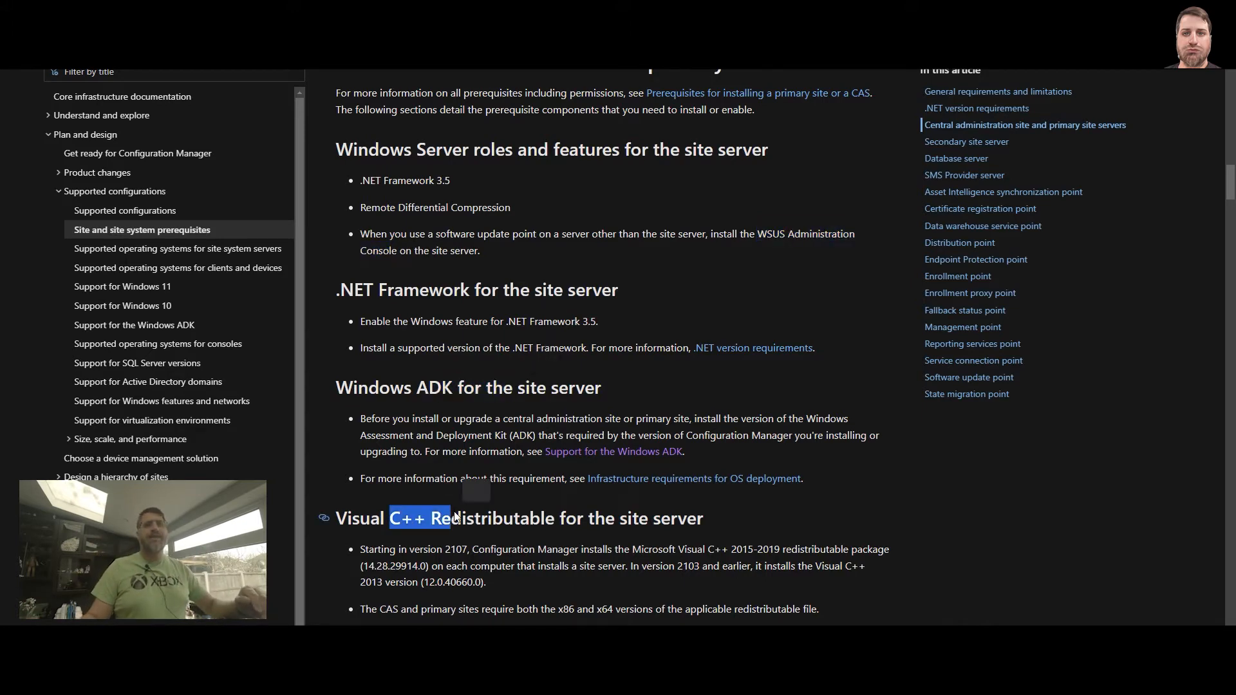
pyautogui.scroll(-3, 460, 501)
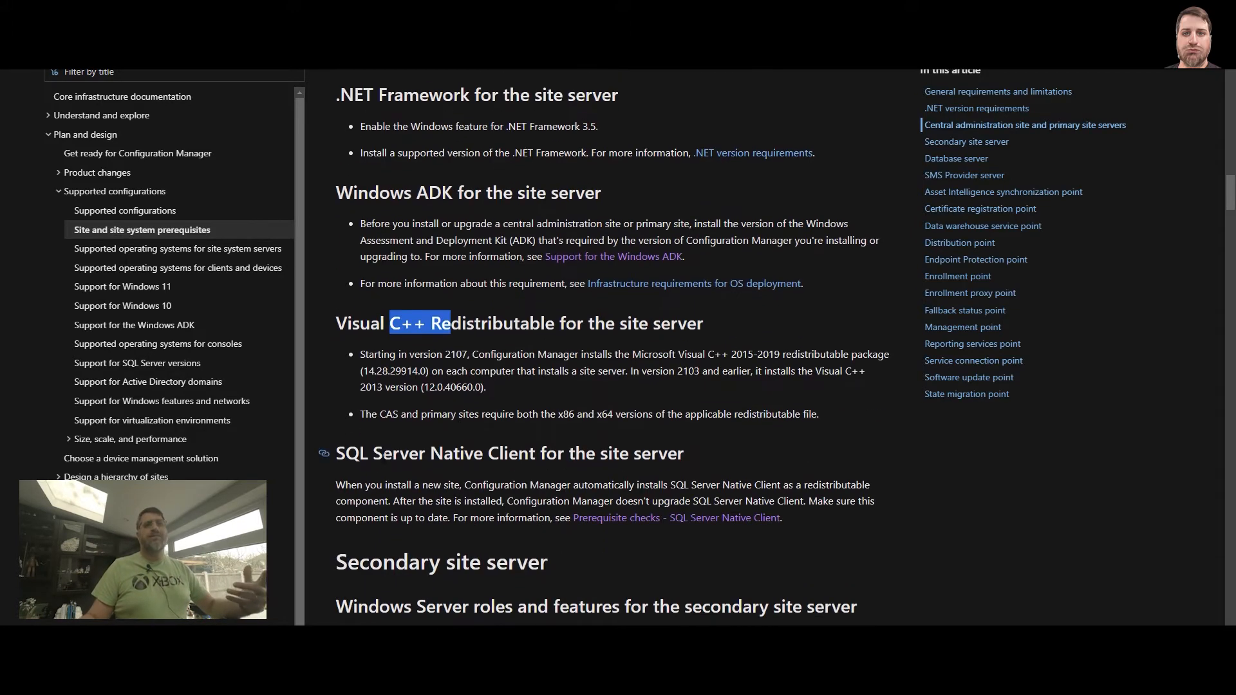
pyautogui.click(379, 453)
pyautogui.moveTo(382, 454); pyautogui.dragTo(633, 454)
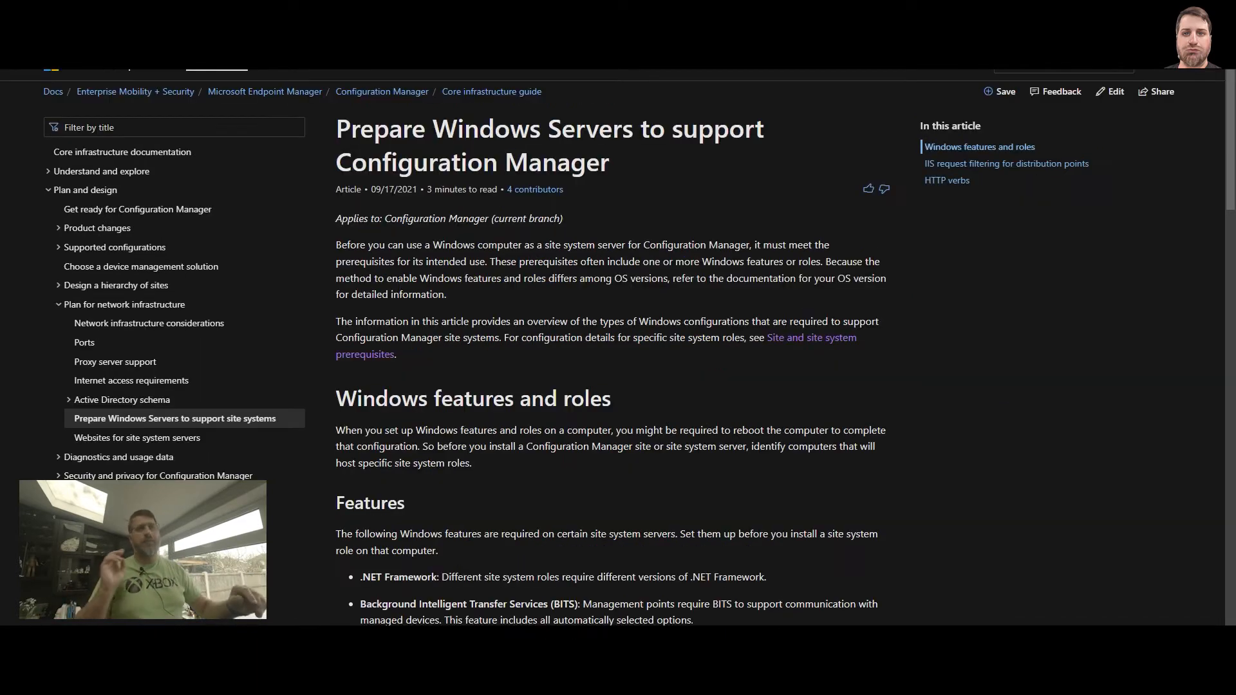
# - Review the required Windows features and roles, including BITS, in the Prepare Windows Servers to support Configuration Manager article
pyautogui.moveTo(330, 128); pyautogui.dragTo(729, 150)
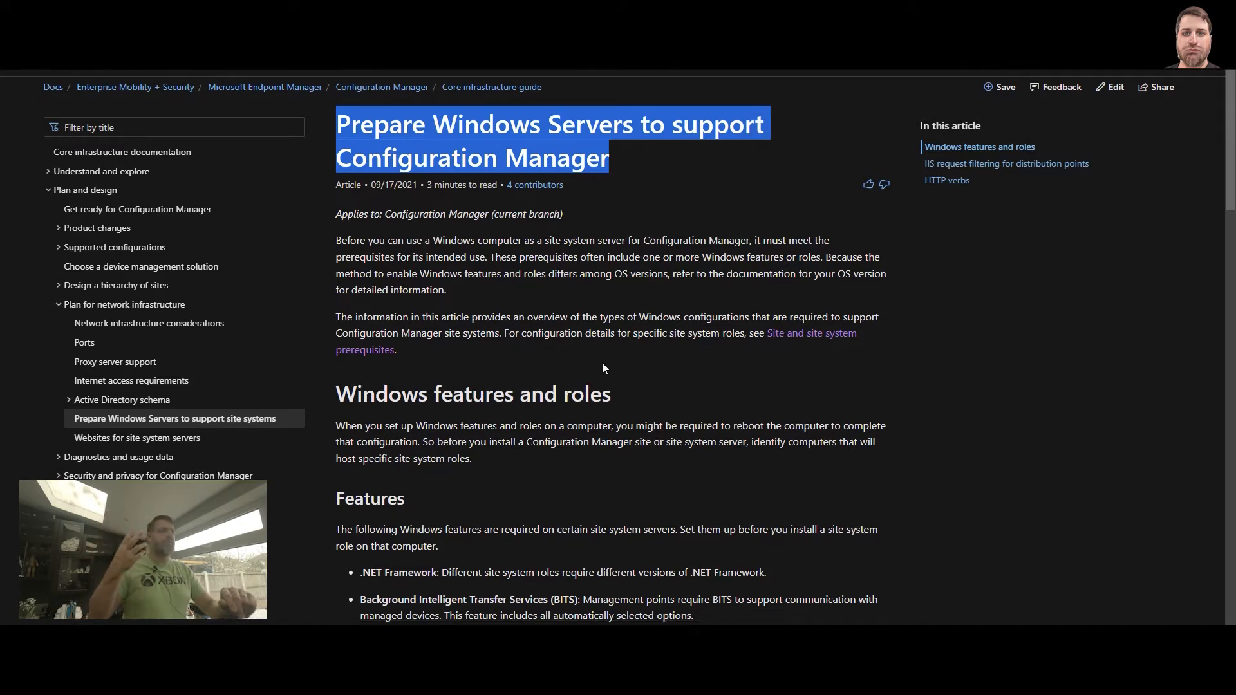
pyautogui.scroll(-4, 601, 364)
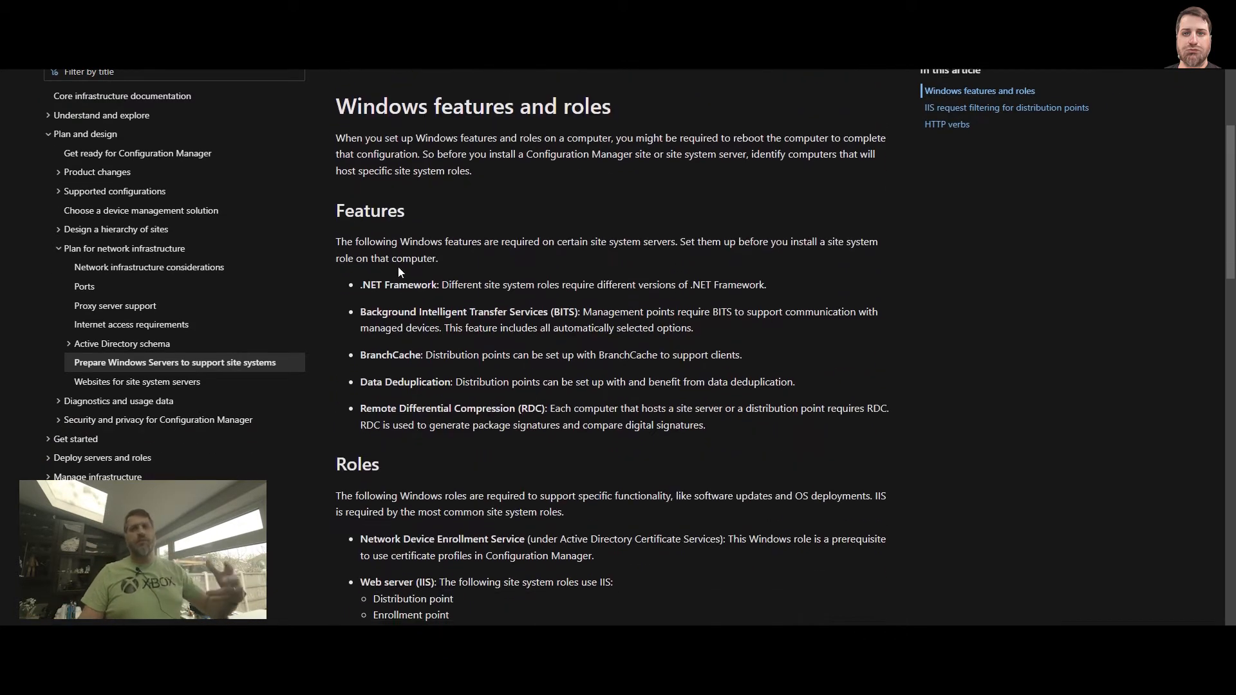
pyautogui.moveTo(362, 311); pyautogui.dragTo(718, 313)
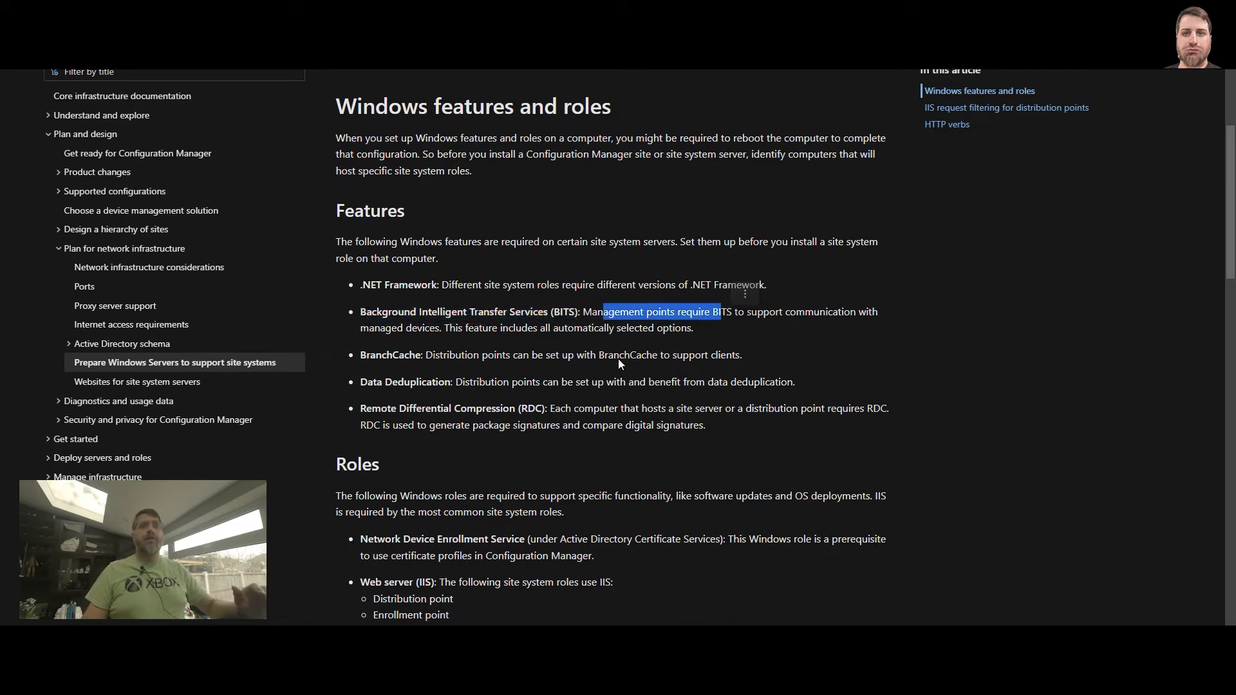
pyautogui.scroll(-7, 617, 358)
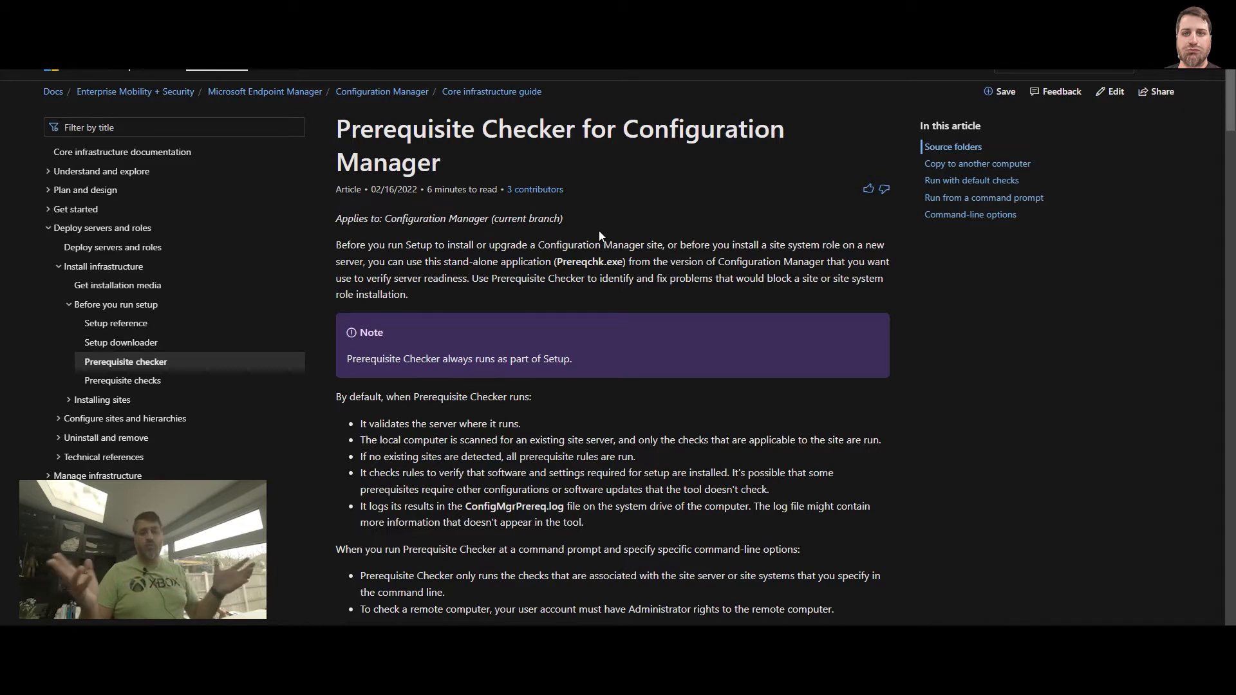
# - Read the Prerequisite Checker article's source folders, including the SMSSETUP\BIN\X64 path, and its instructions for running with default checks
pyautogui.scroll(-5, 599, 236)
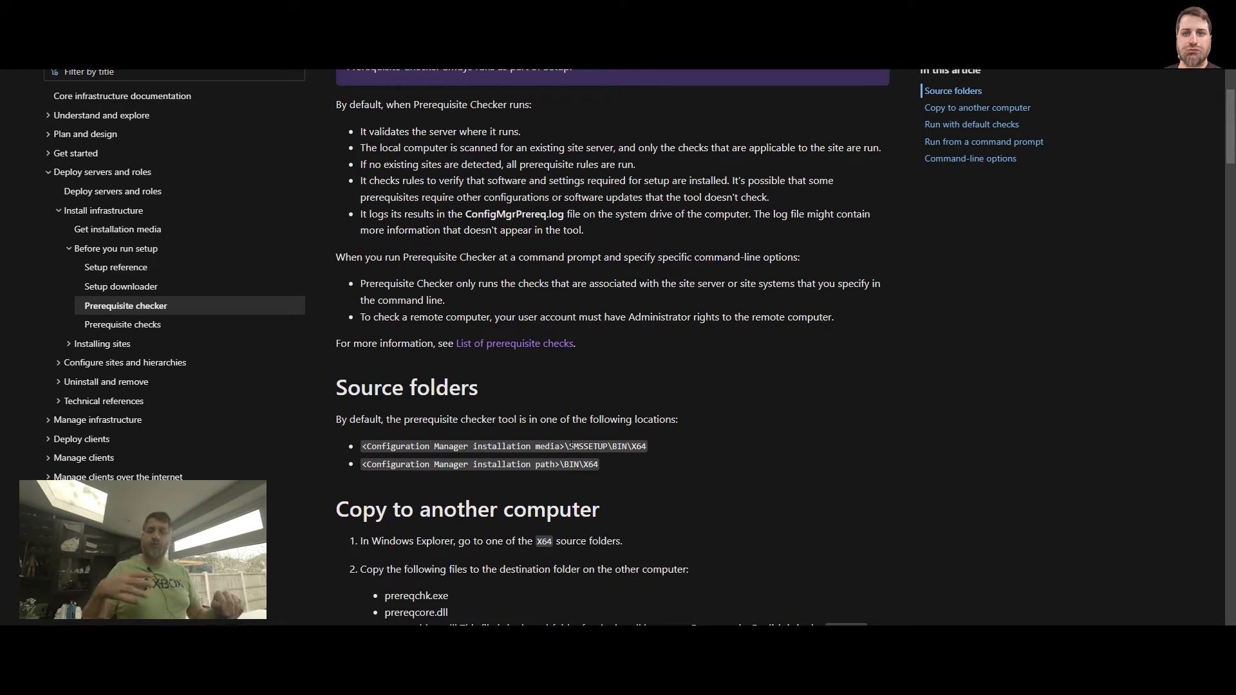
pyautogui.moveTo(570, 446); pyautogui.dragTo(649, 446)
pyautogui.scroll(-7, 450, 386)
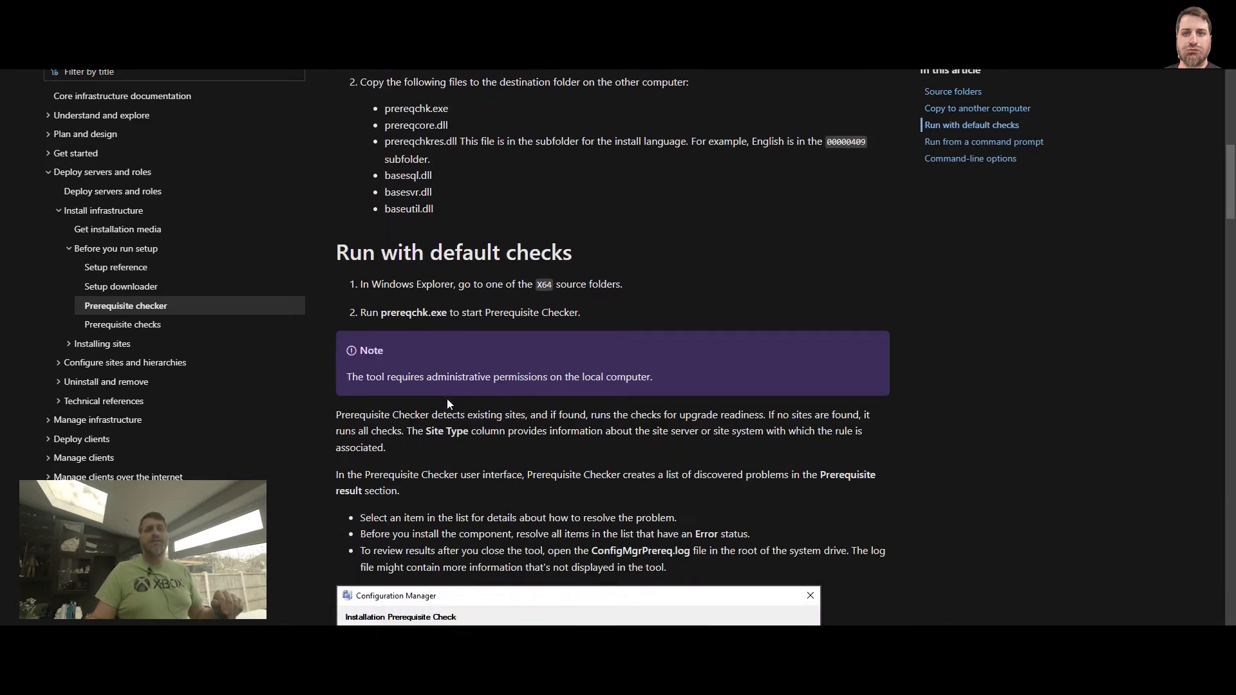
pyautogui.scroll(-9, 447, 400)
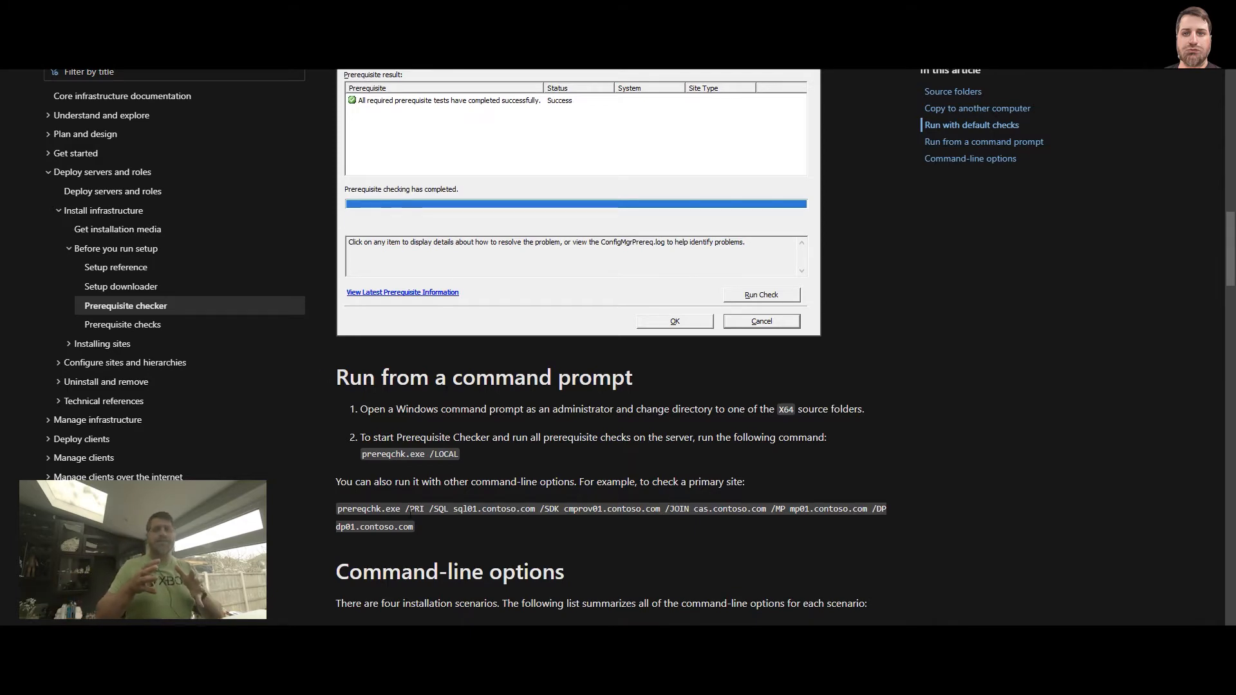
# - Examine the Prerequisite Checker command-line options for the central administration and primary sites, and return to the sample check window
pyautogui.scroll(-5, 408, 507)
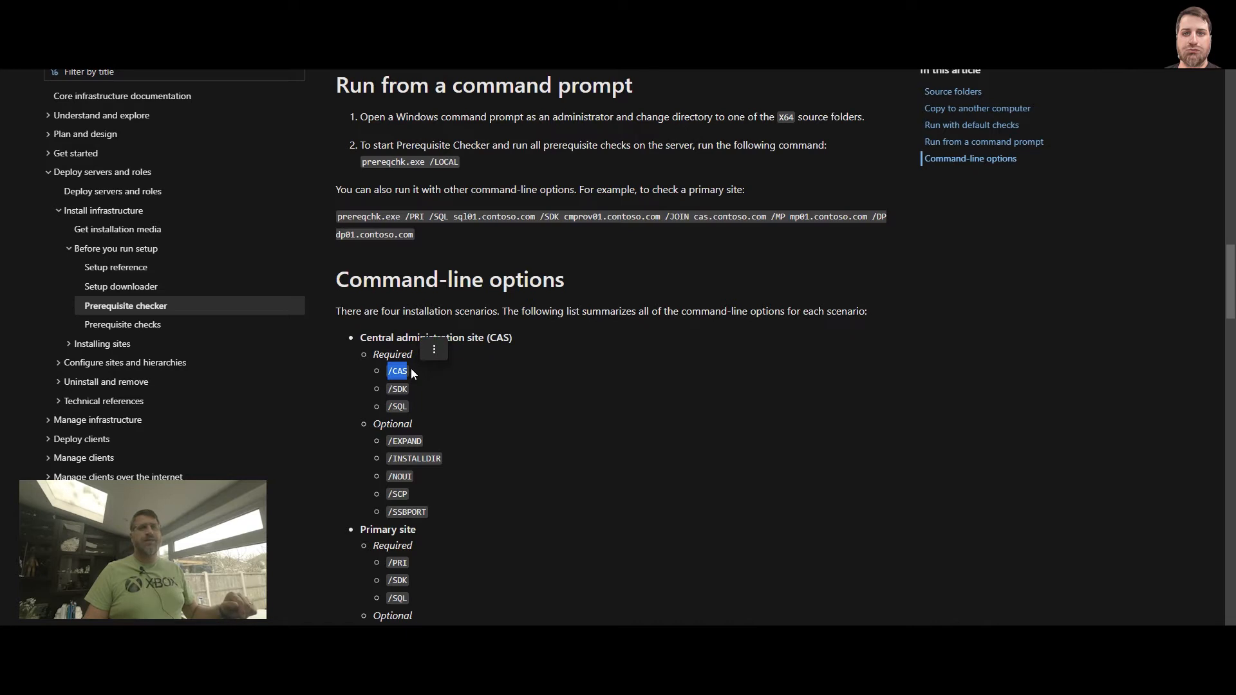
pyautogui.scroll(-2, 426, 429)
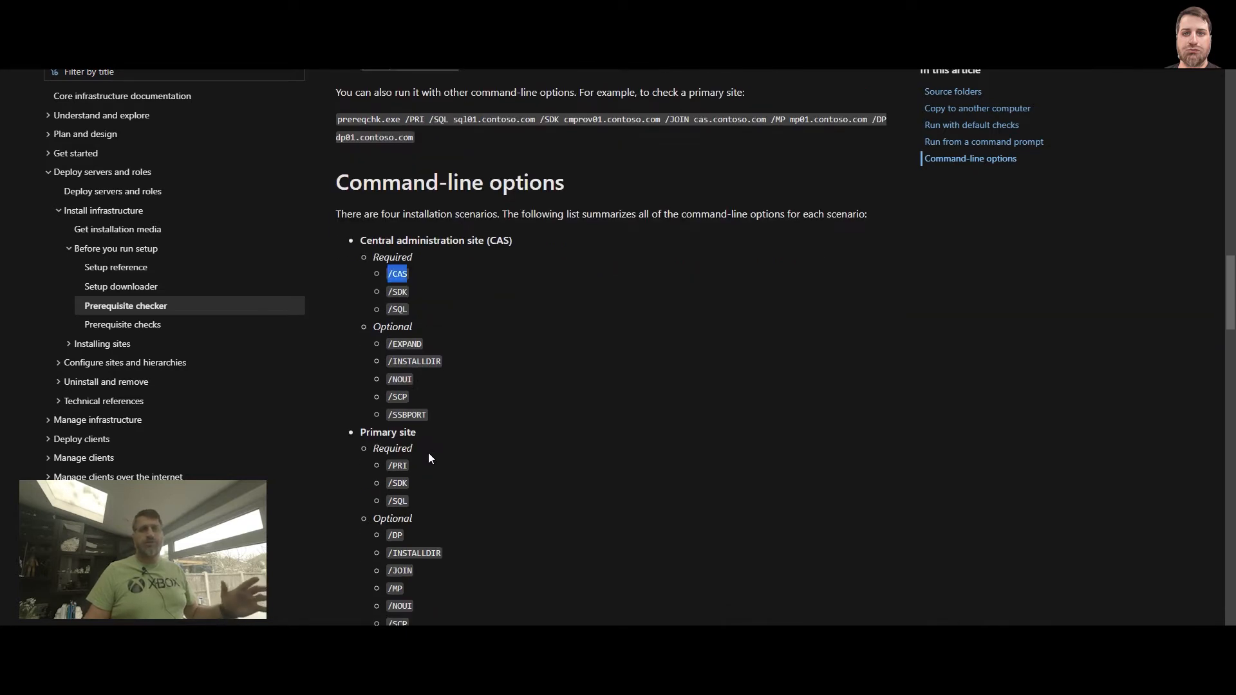
pyautogui.moveTo(388, 465); pyautogui.dragTo(398, 465)
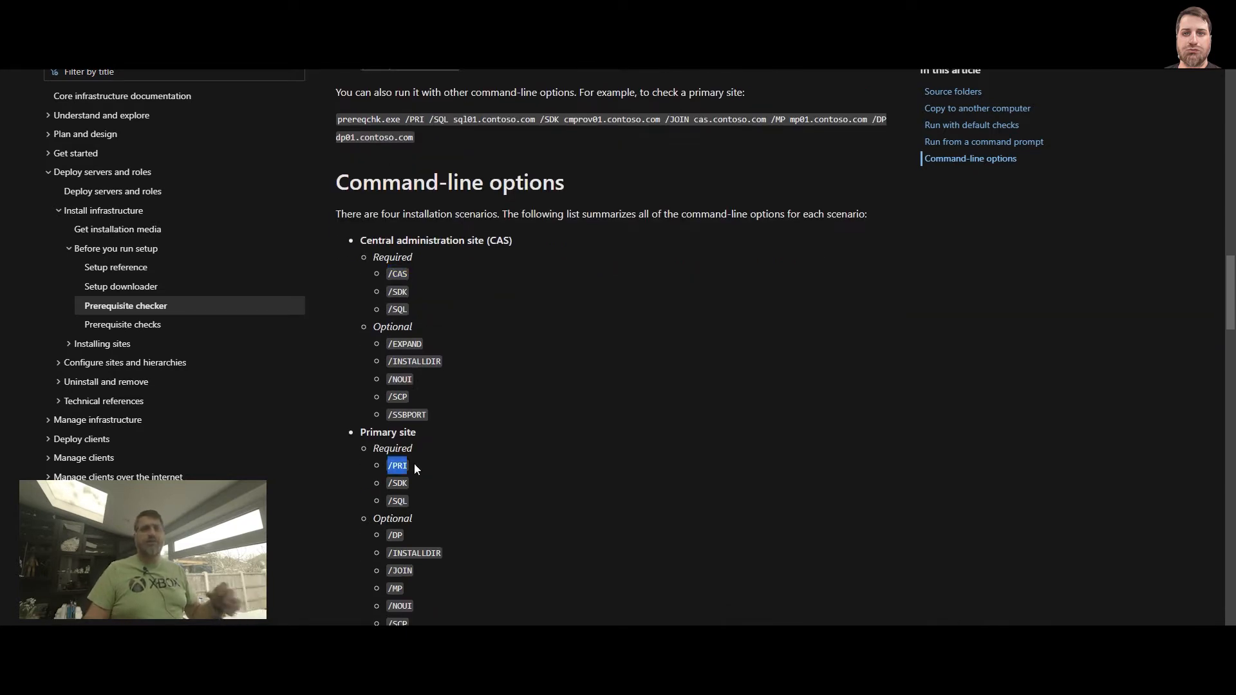
pyautogui.click(389, 487)
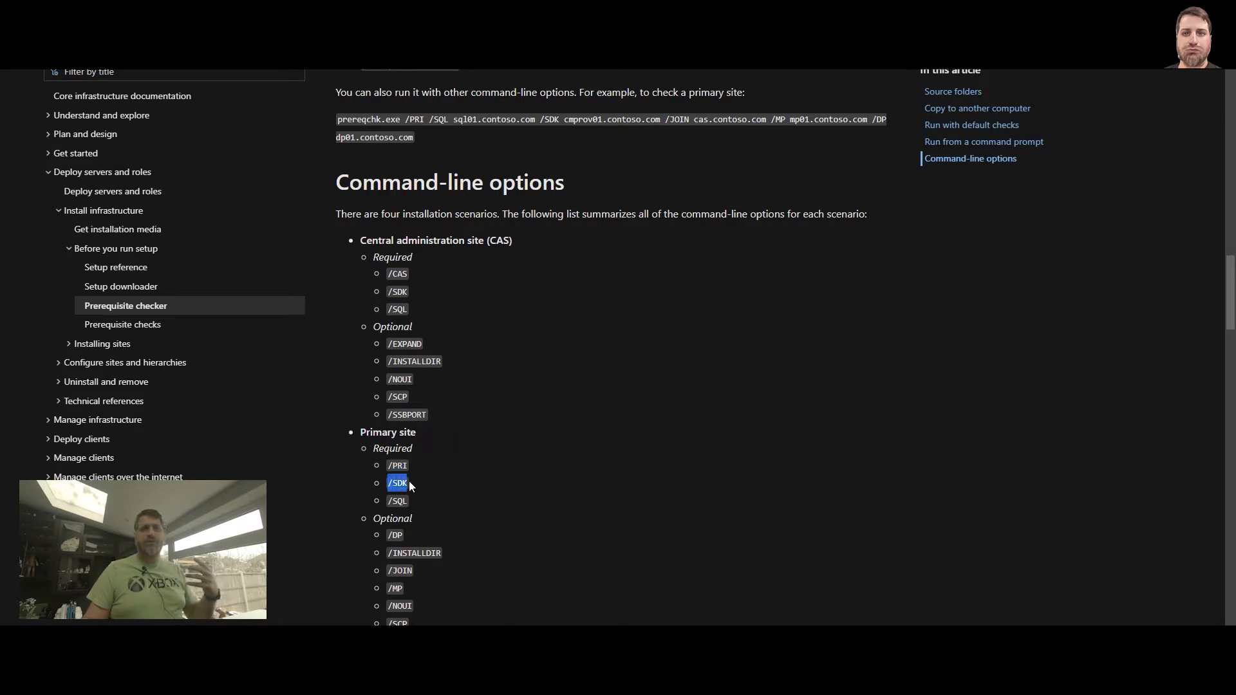
pyautogui.moveTo(390, 502); pyautogui.dragTo(395, 501)
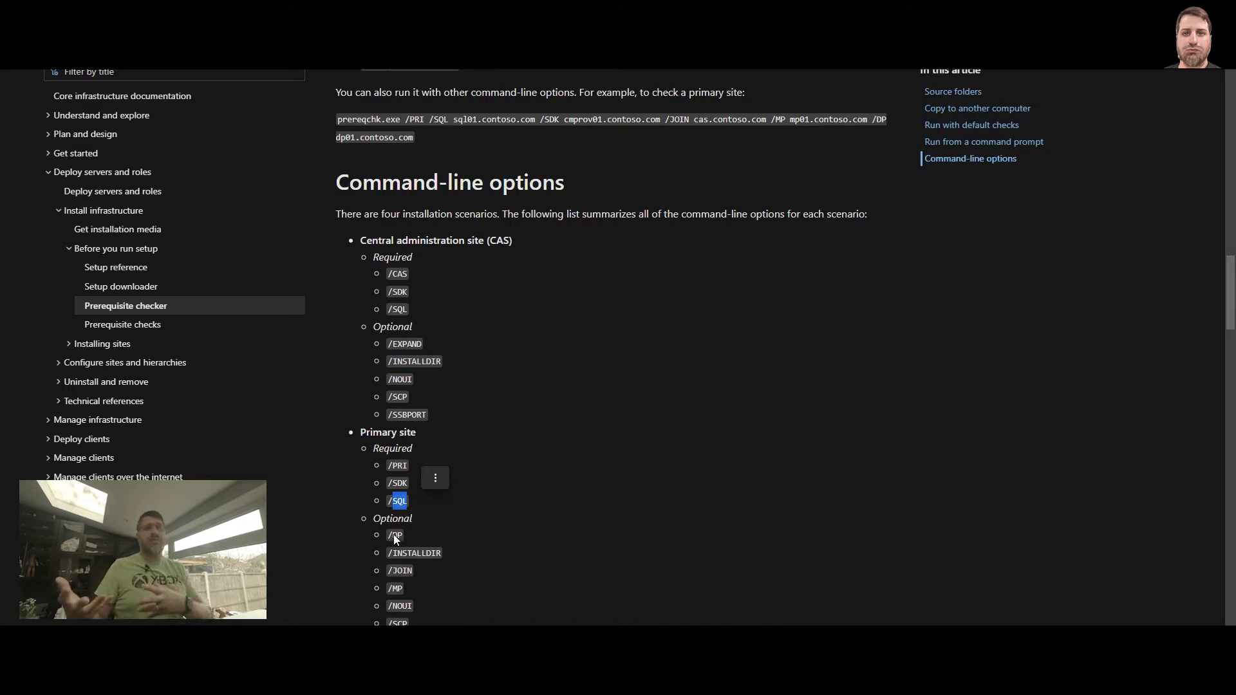
pyautogui.moveTo(388, 535); pyautogui.dragTo(443, 624)
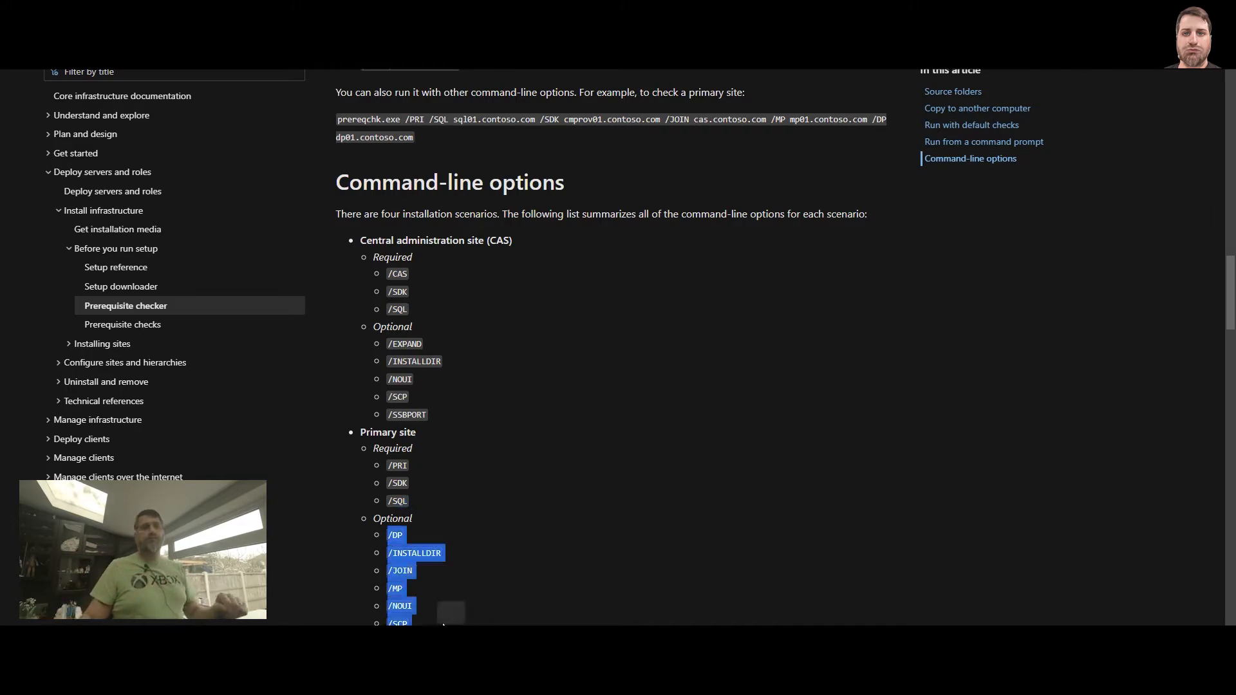
pyautogui.click(519, 546)
pyautogui.scroll(8, 469, 471)
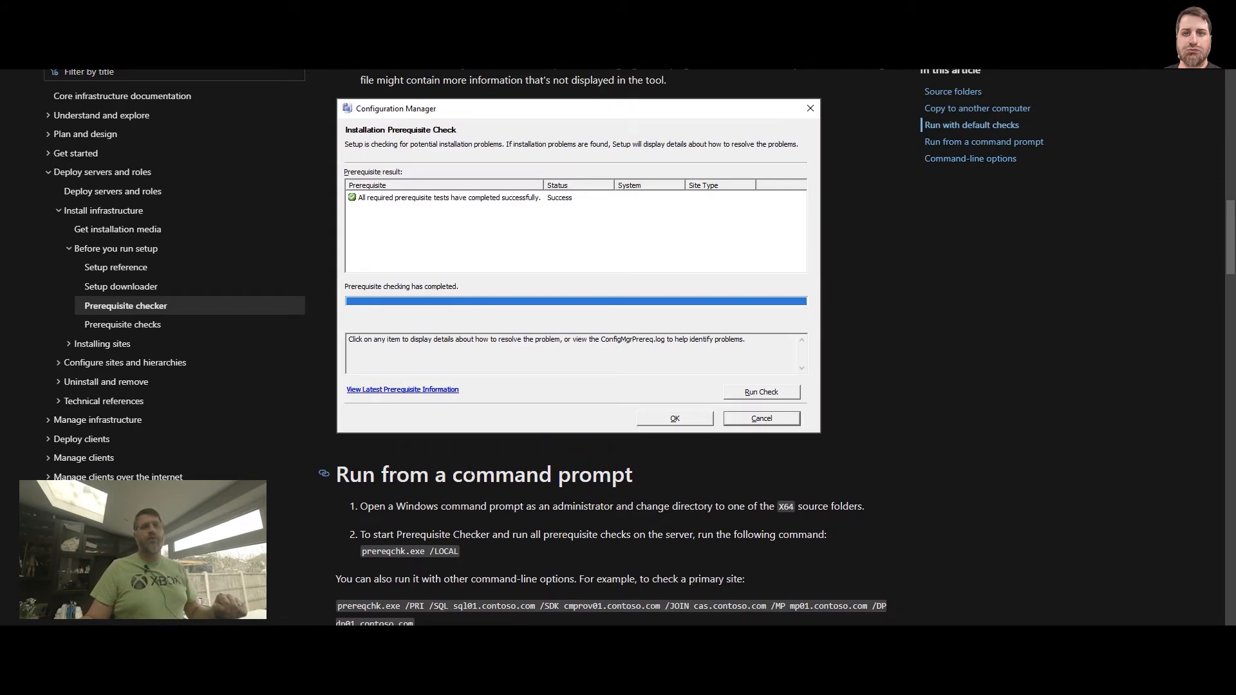
pyautogui.scroll(2, 470, 474)
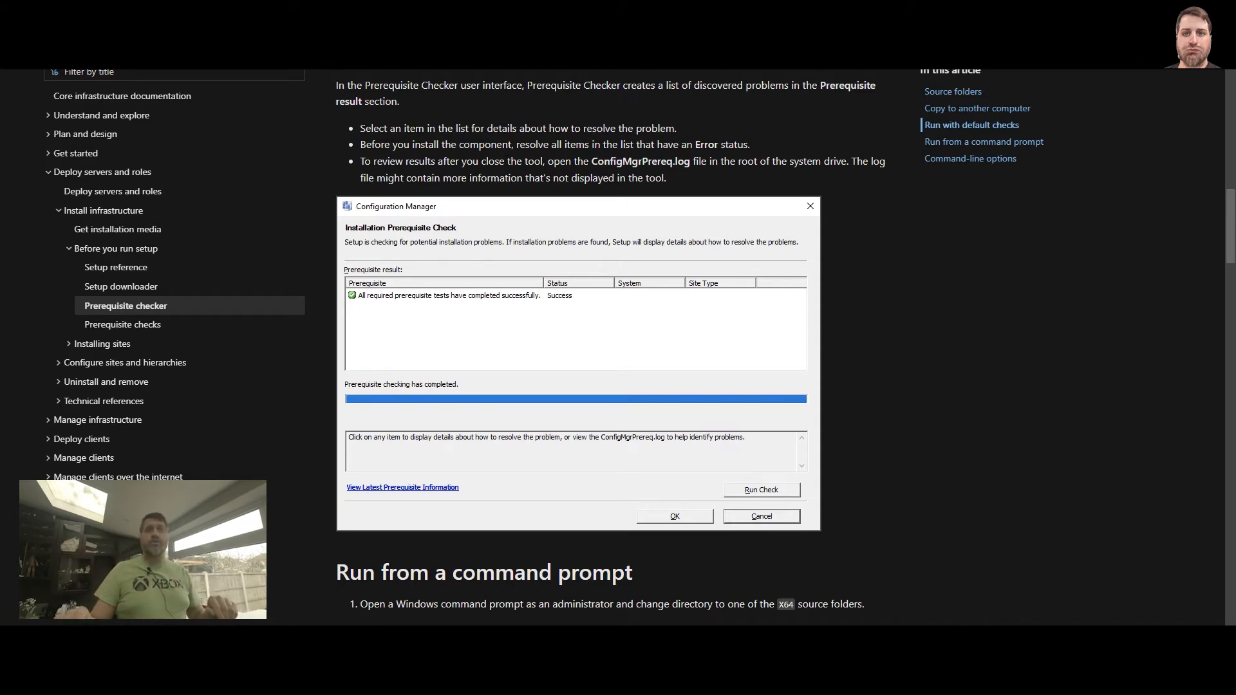
# - Open the List of prerequisite checks article and look through its Errors section
pyautogui.click(656, 9)
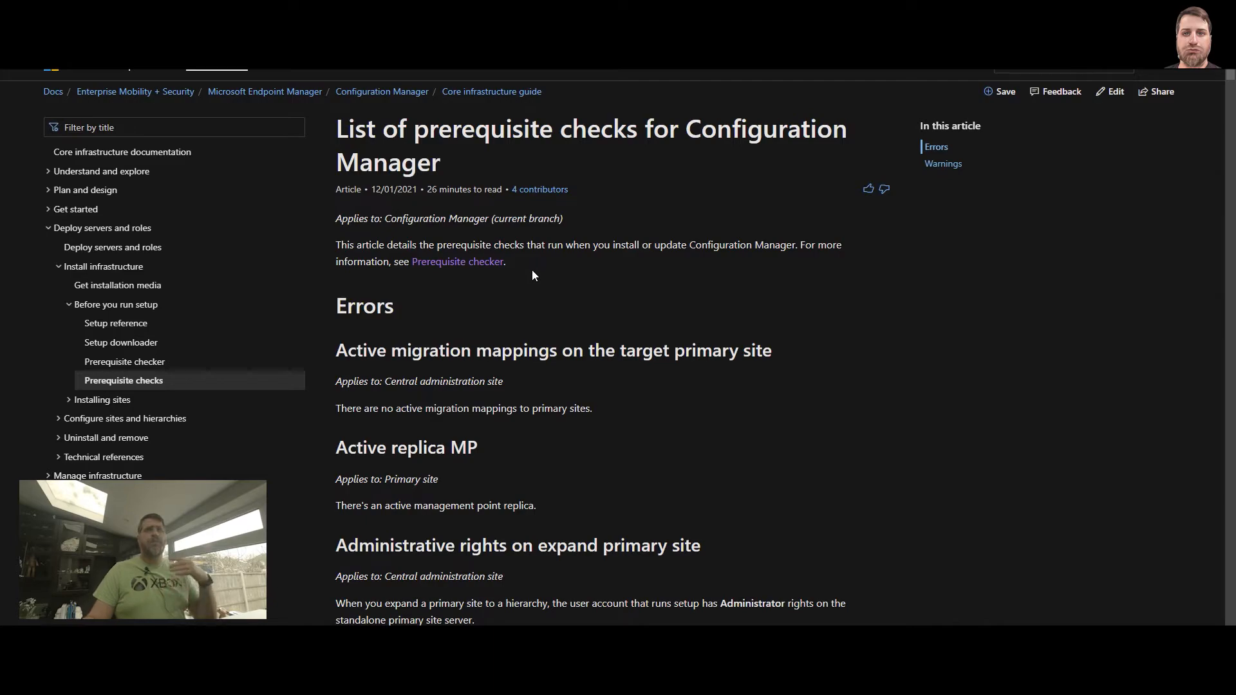
pyautogui.scroll(-8, 529, 280)
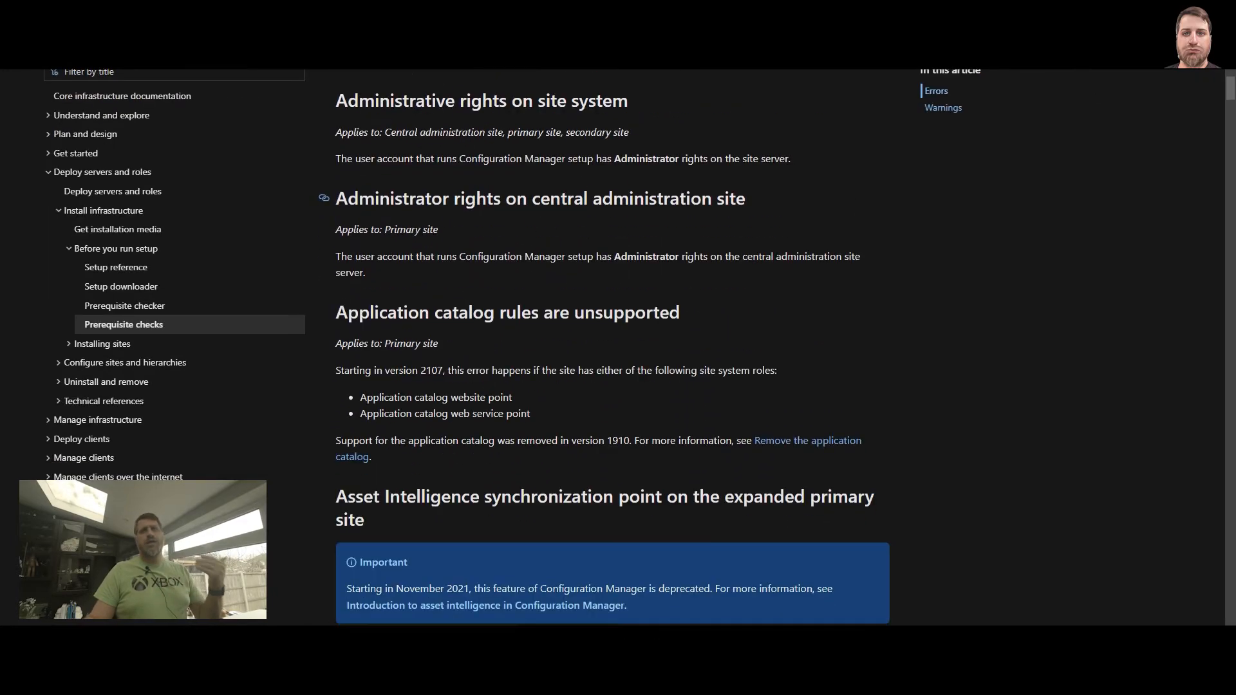
pyautogui.scroll(-17, 523, 293)
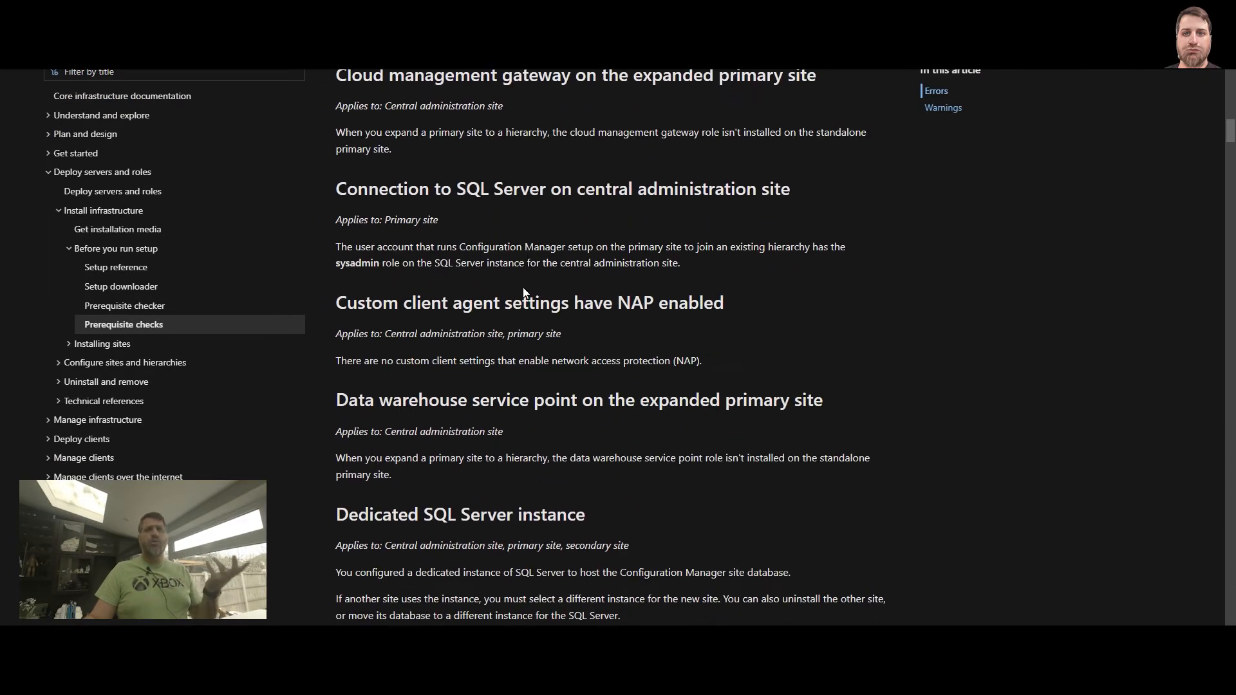
pyautogui.scroll(-9, 524, 292)
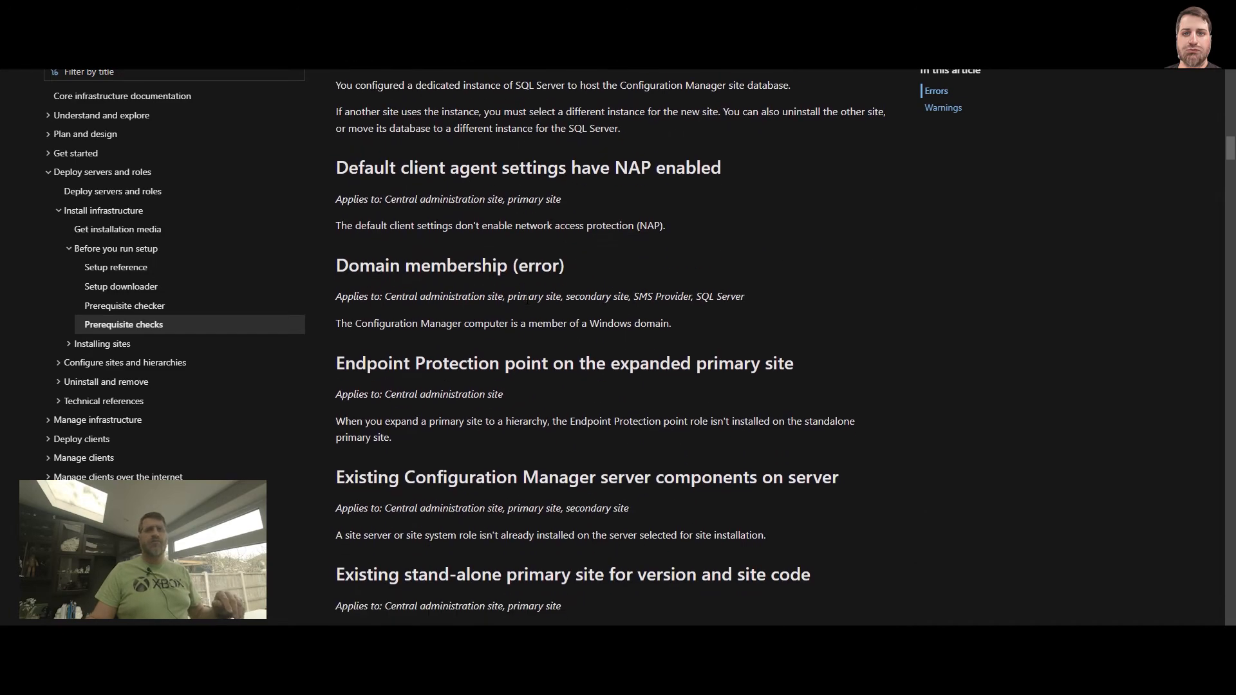
pyautogui.scroll(-13, 523, 297)
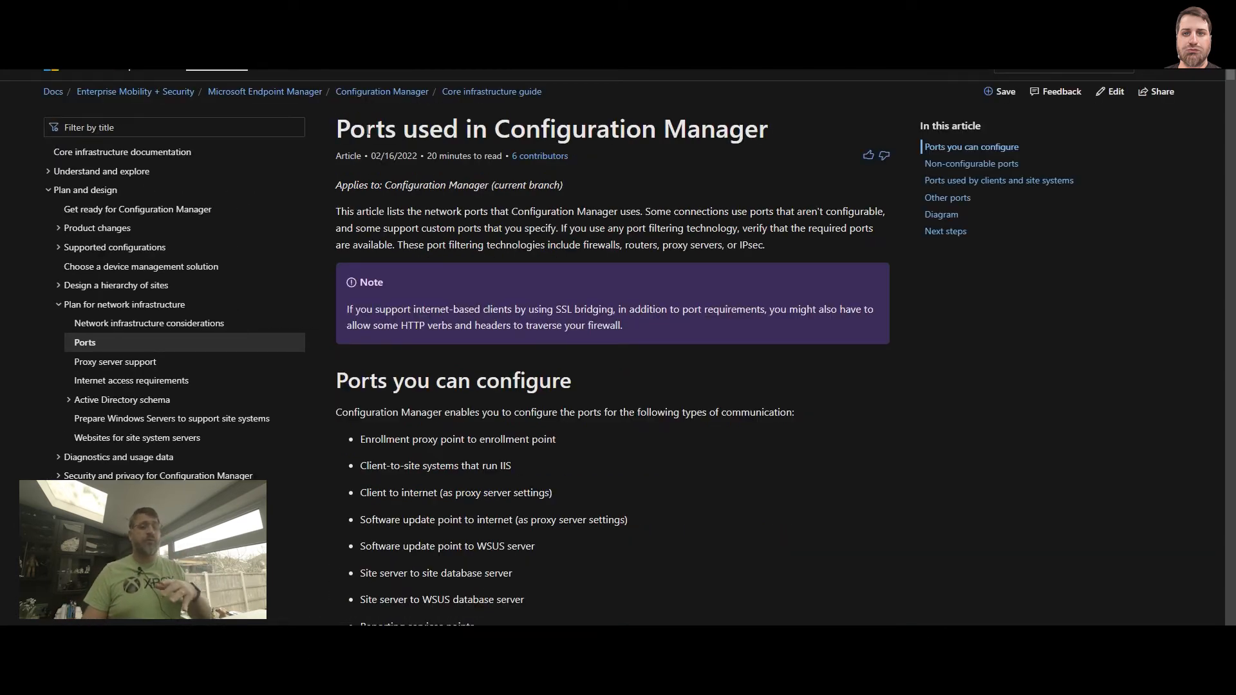
# - Review the configurable, non-configurable and client-to-site-system ports in the Ports used in Configuration Manager article
pyautogui.moveTo(368, 130); pyautogui.dragTo(699, 128)
pyautogui.scroll(-3, 618, 269)
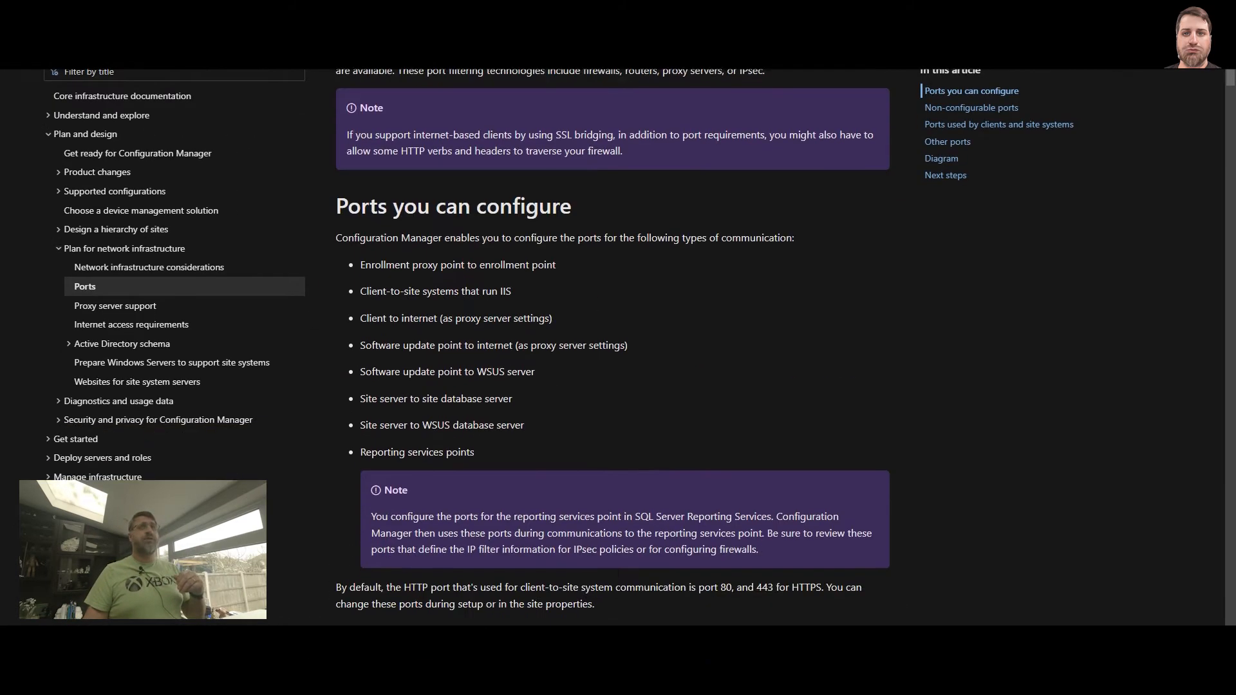
pyautogui.scroll(-3, 589, 320)
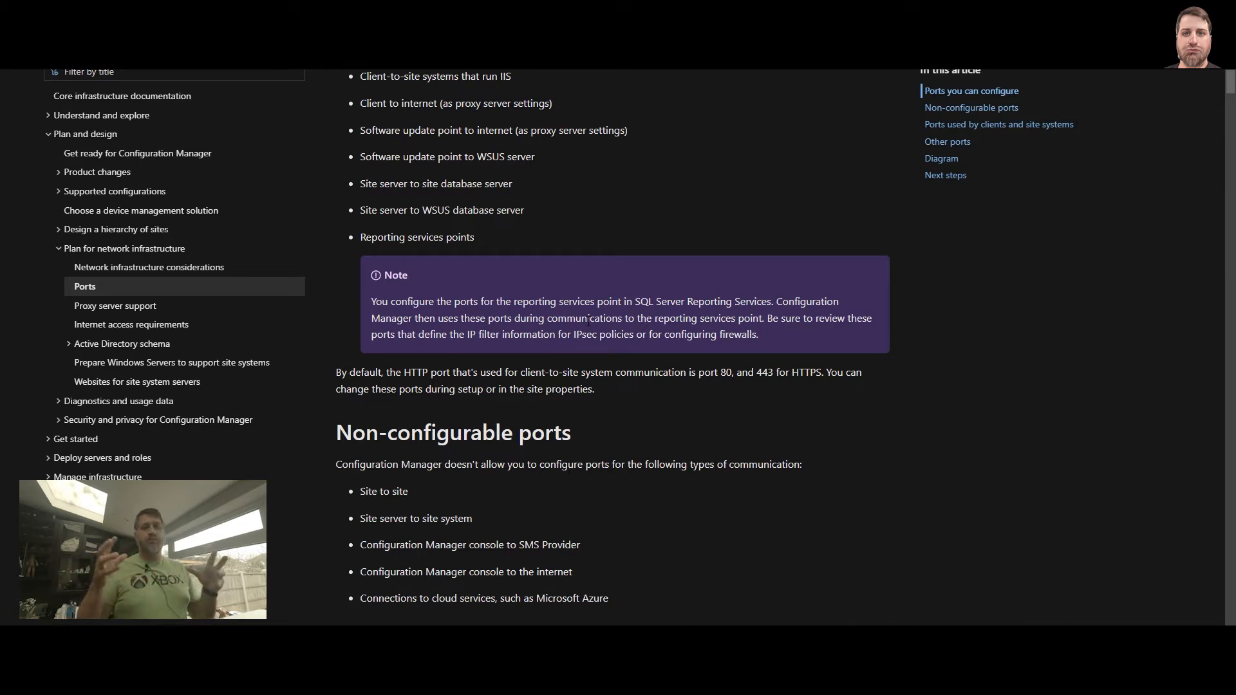
pyautogui.scroll(-6, 519, 484)
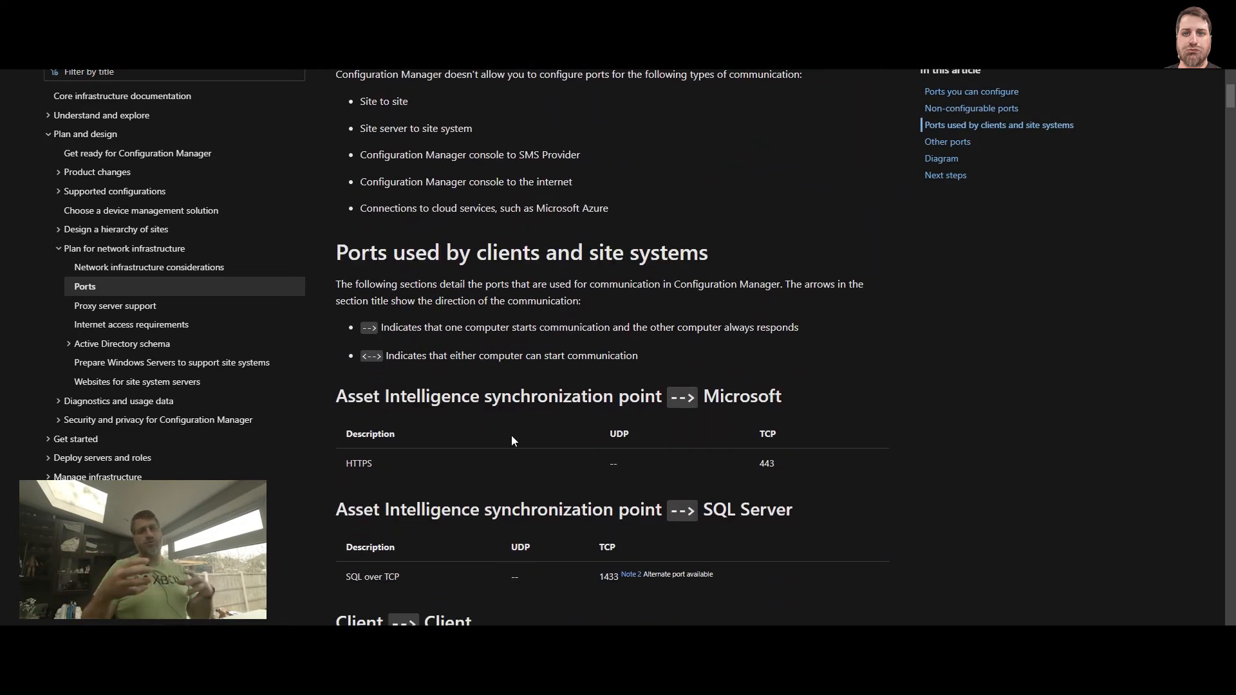
# - Read the port tables for the Asset Intelligence synchronization point and for clients up to the distribution point
pyautogui.scroll(-3, 488, 367)
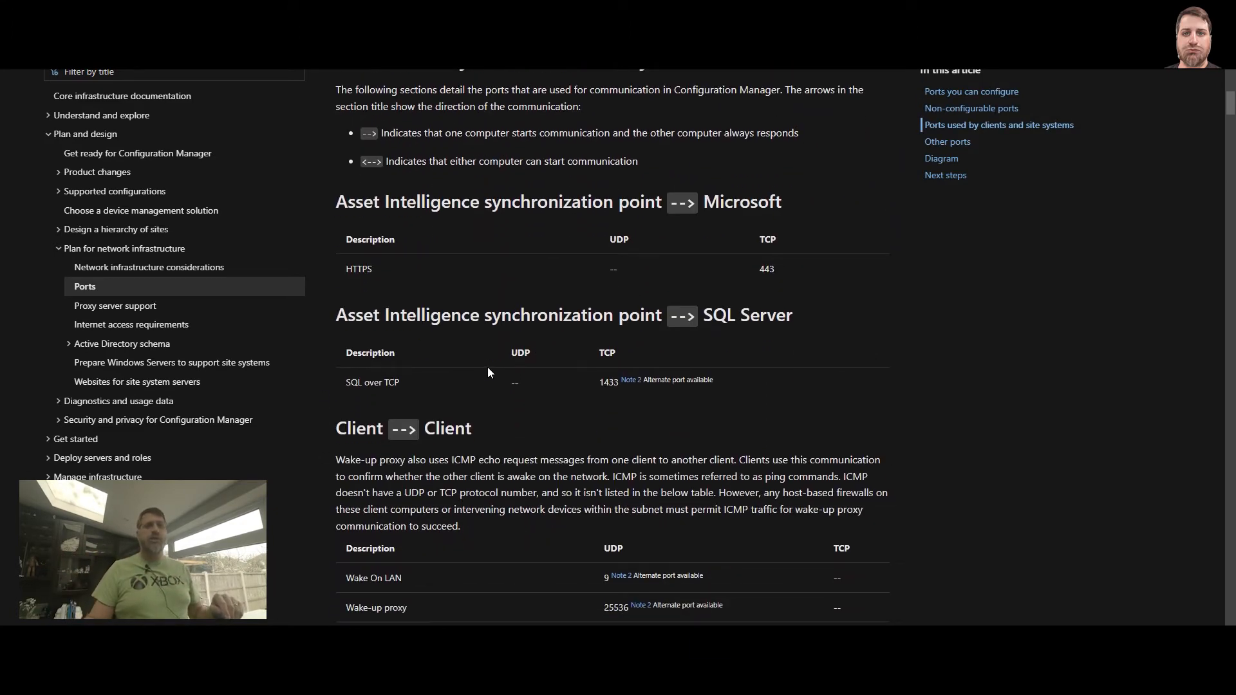
pyautogui.scroll(-4, 488, 367)
pyautogui.scroll(-1, 487, 372)
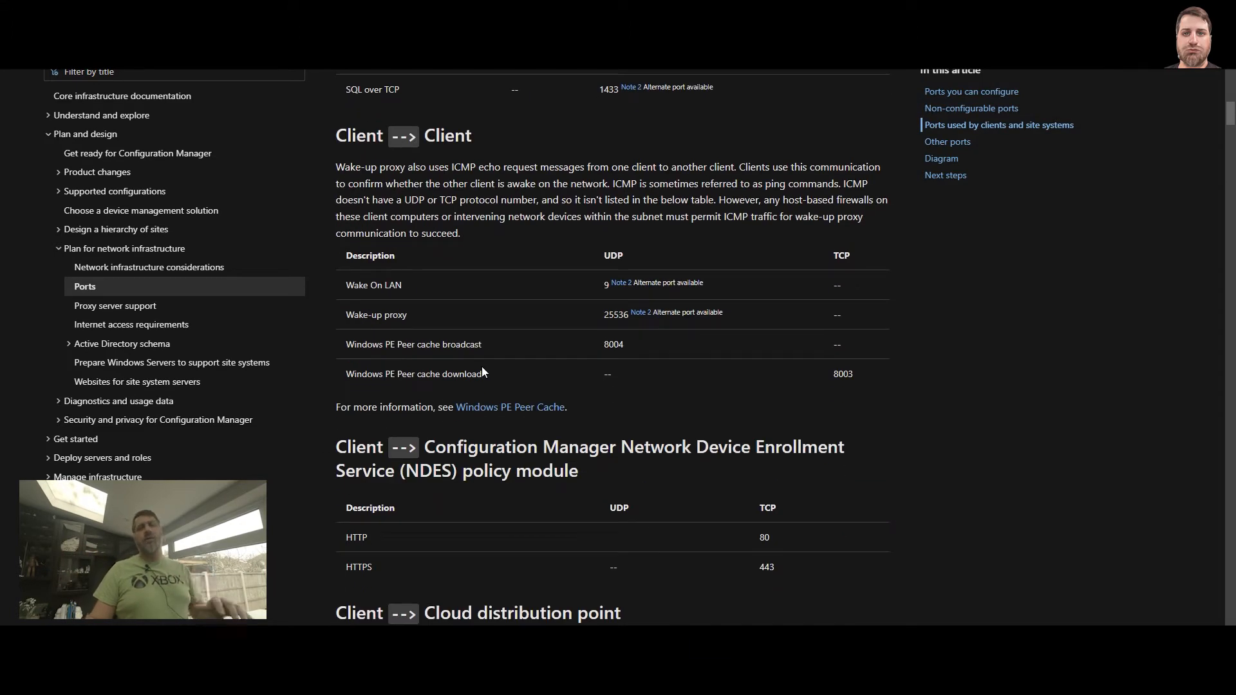
pyautogui.scroll(-6, 482, 369)
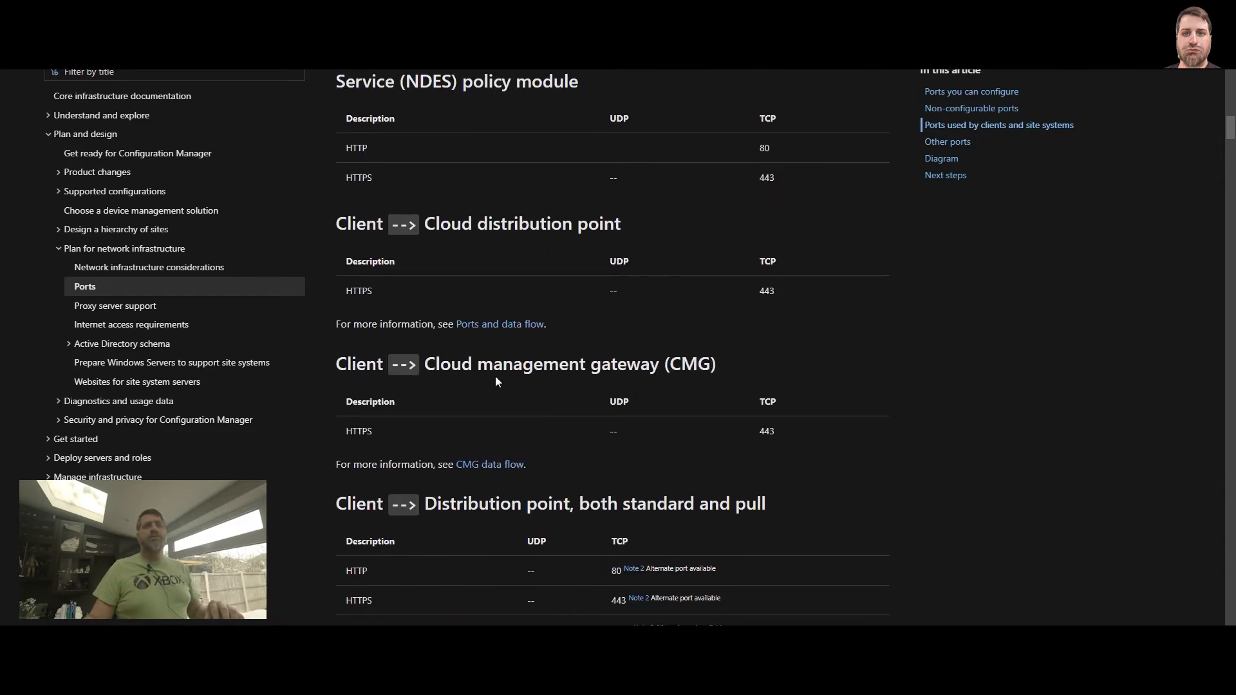
# - Search the ports article for "site server" and go to the Site server to Asset Intelligence synchronization point section
pyautogui.hotkey('ctrl', 'f')
pyautogui.write('site ser')
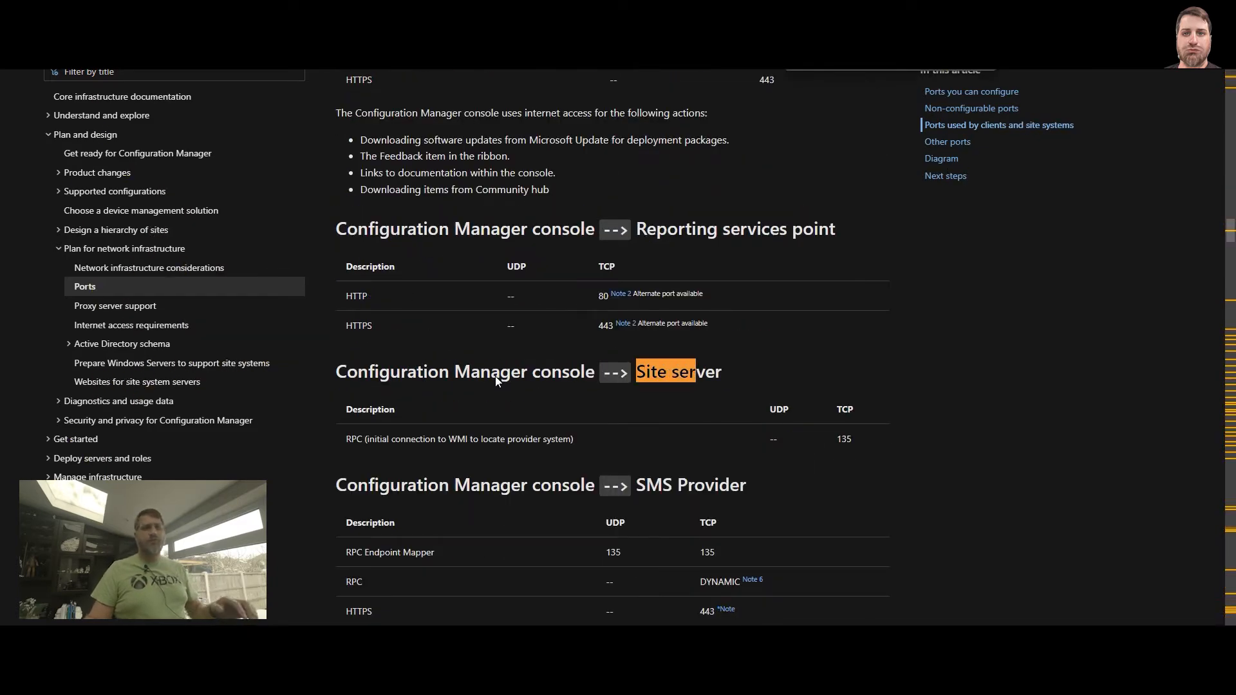
pyautogui.write('ver')
pyautogui.press('Return')
pyautogui.press('Return')
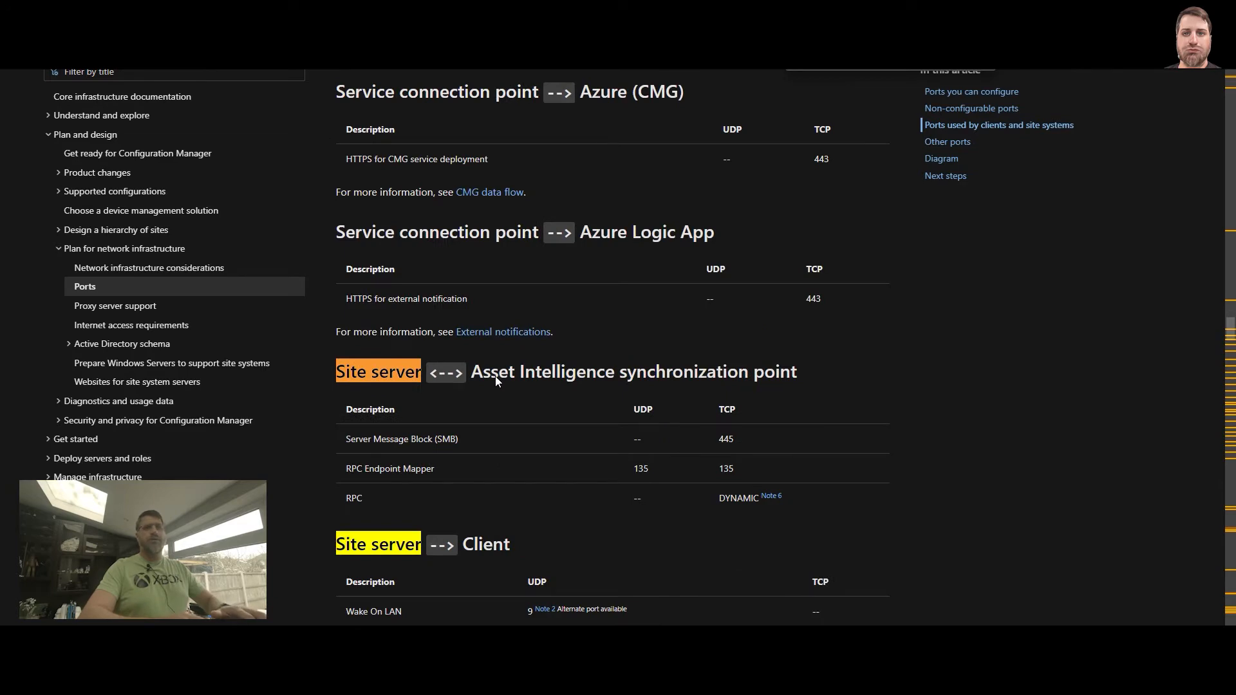
# - Review the site server port tables from the Asset Intelligence synchronization point through to SQL Server
pyautogui.scroll(-3, 497, 345)
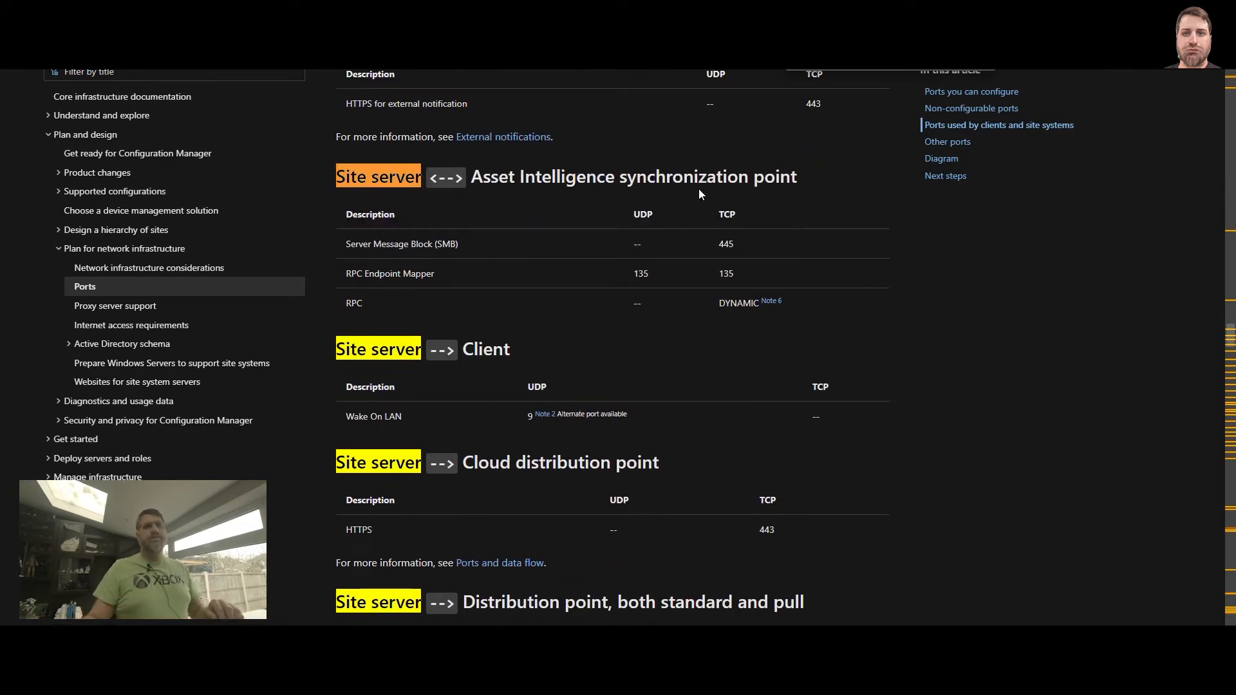
pyautogui.scroll(-6, 494, 448)
pyautogui.scroll(-10, 495, 444)
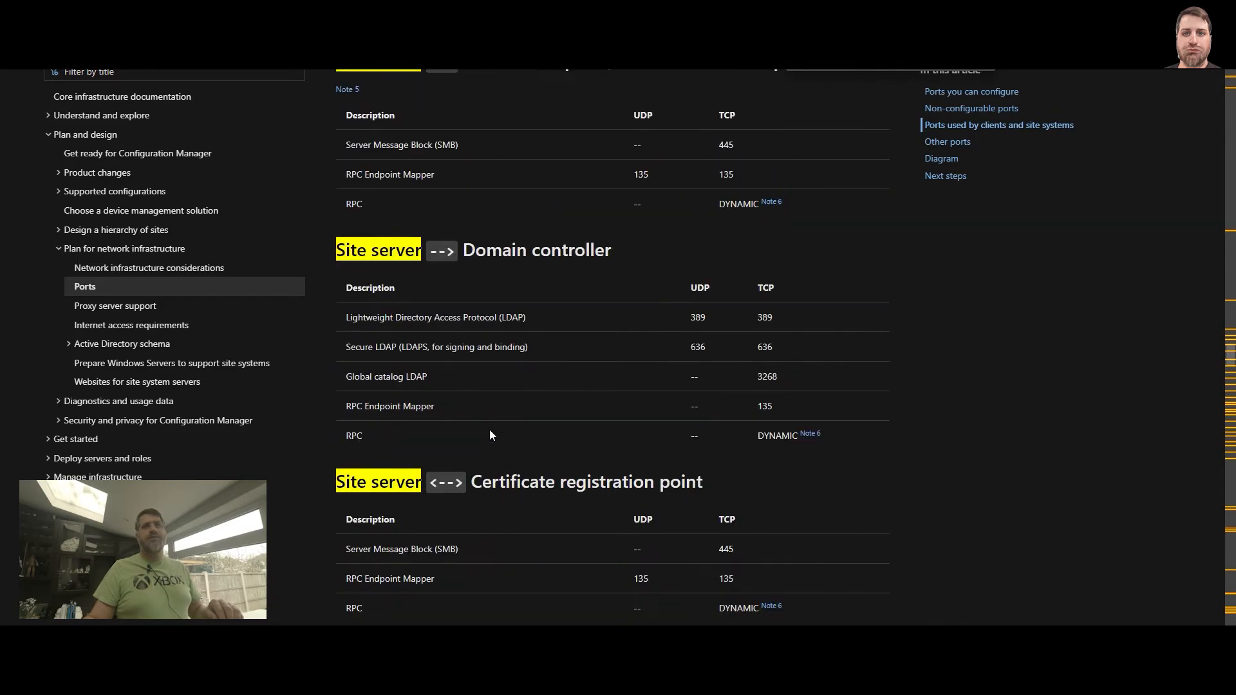
pyautogui.scroll(-13, 489, 429)
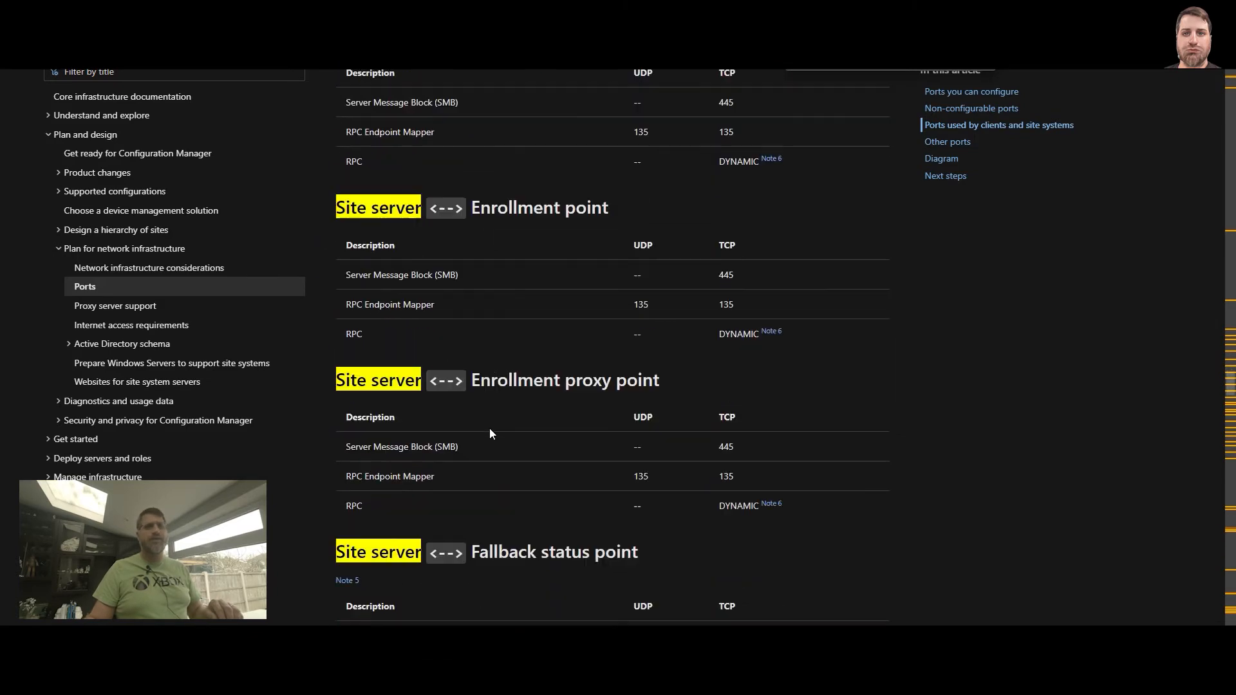
pyautogui.scroll(-7, 489, 431)
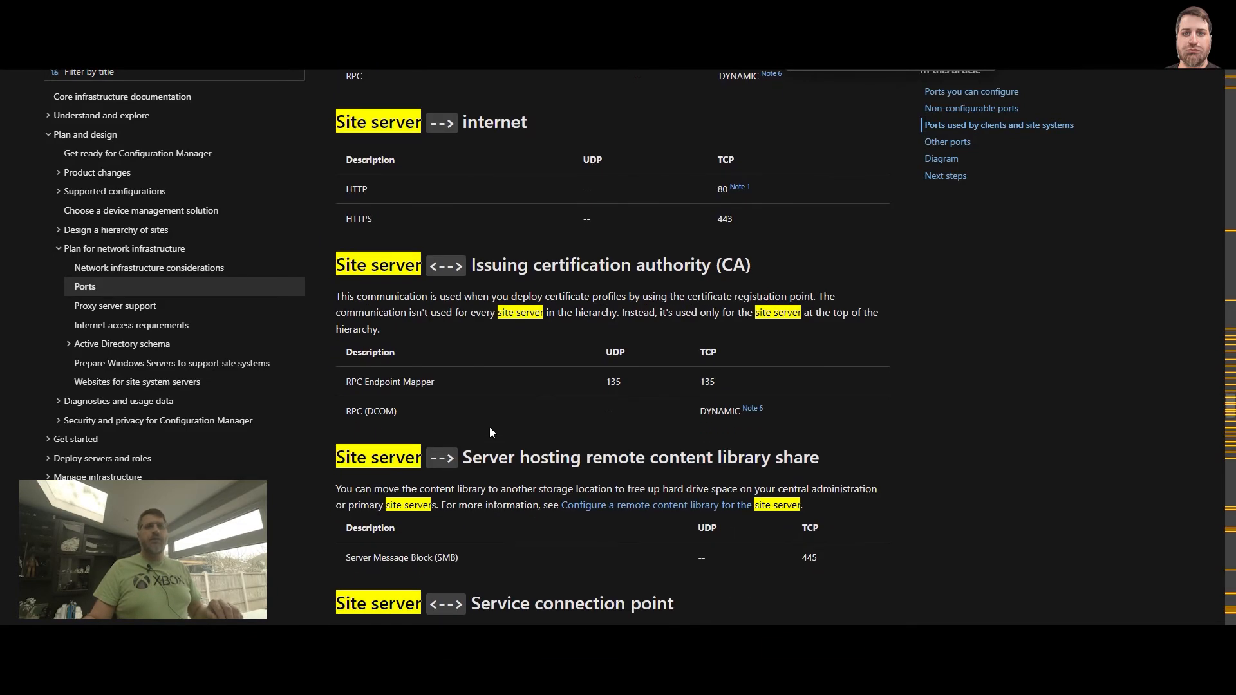
pyautogui.scroll(-2, 489, 431)
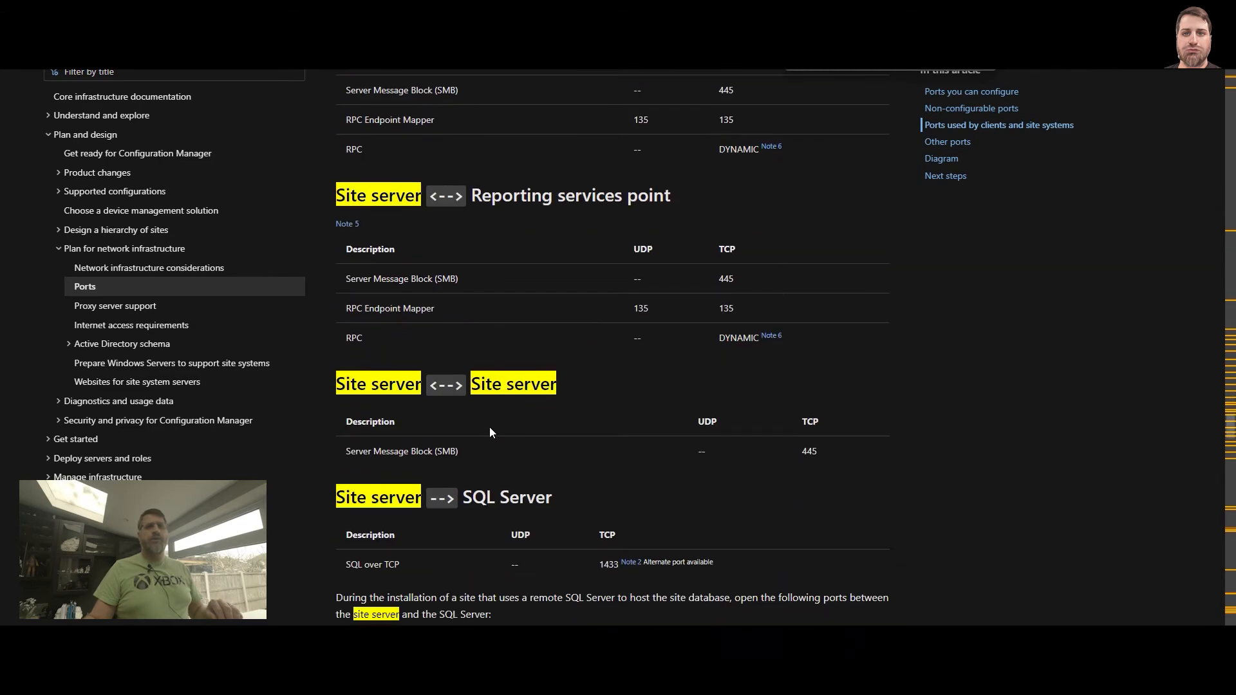
pyautogui.scroll(-3, 489, 427)
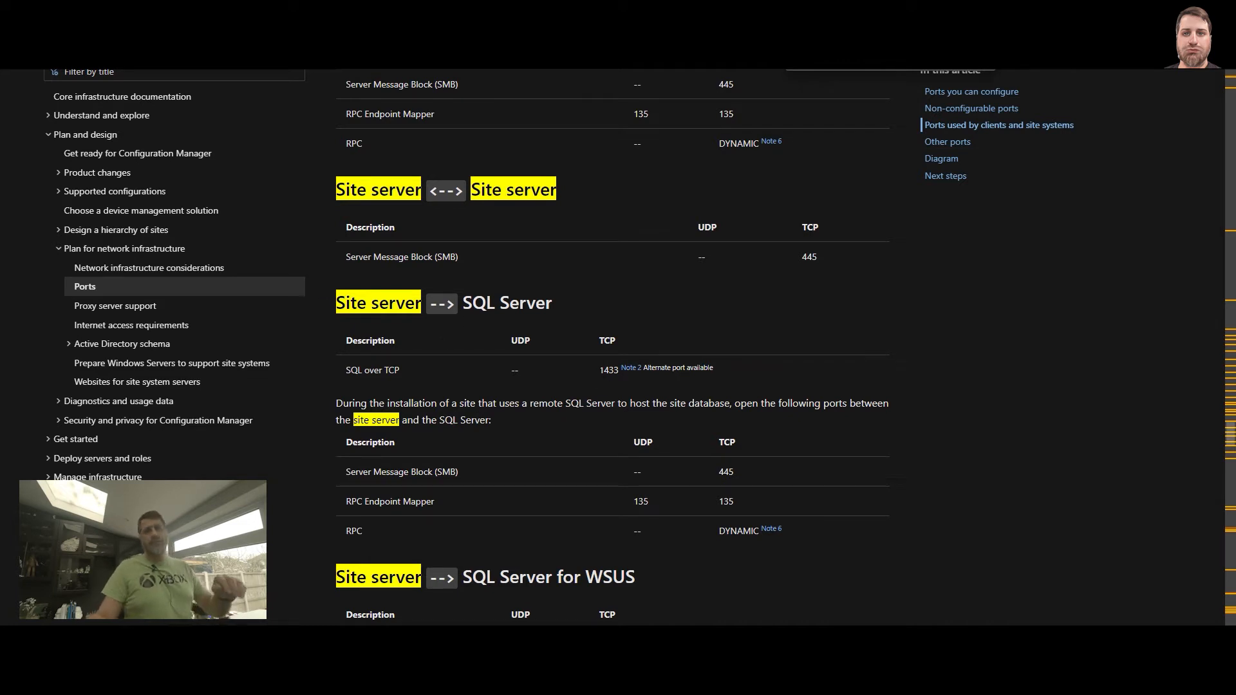
# - Examine the SQL over TCP, Server Message Block, RPC Endpoint Mapper and RPC entries under Site server to SQL Server, highlighting them
pyautogui.moveTo(609, 372); pyautogui.dragTo(563, 377)
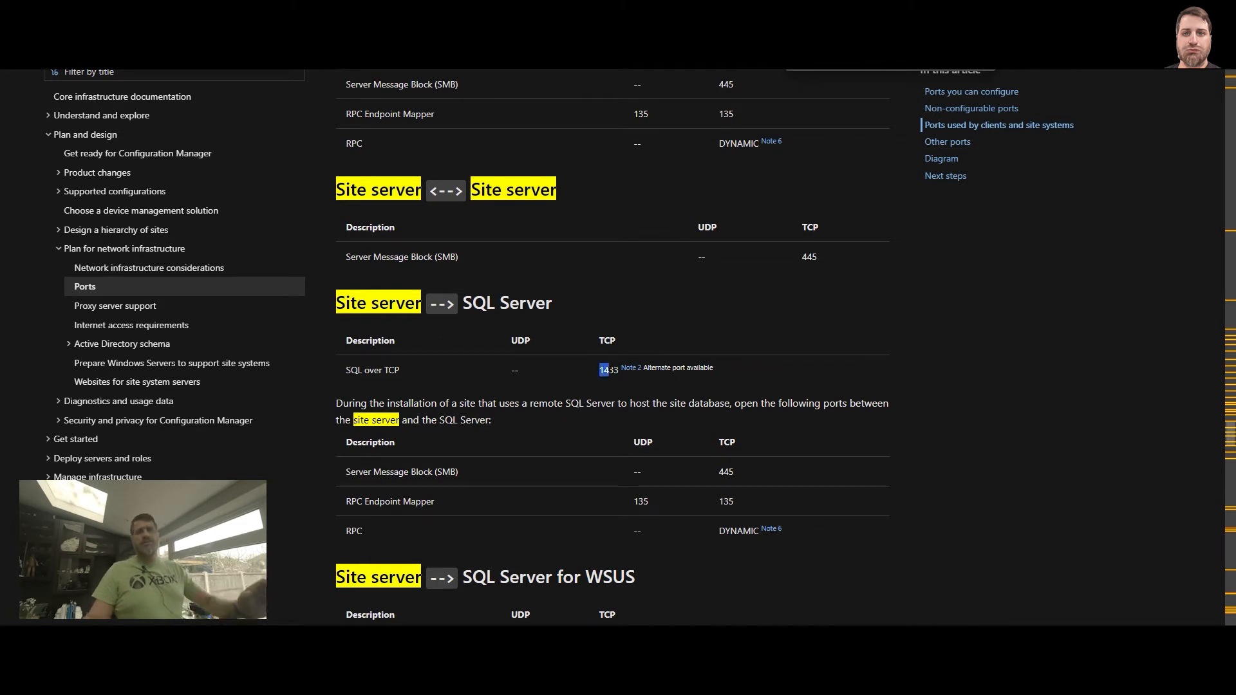
pyautogui.click(489, 376)
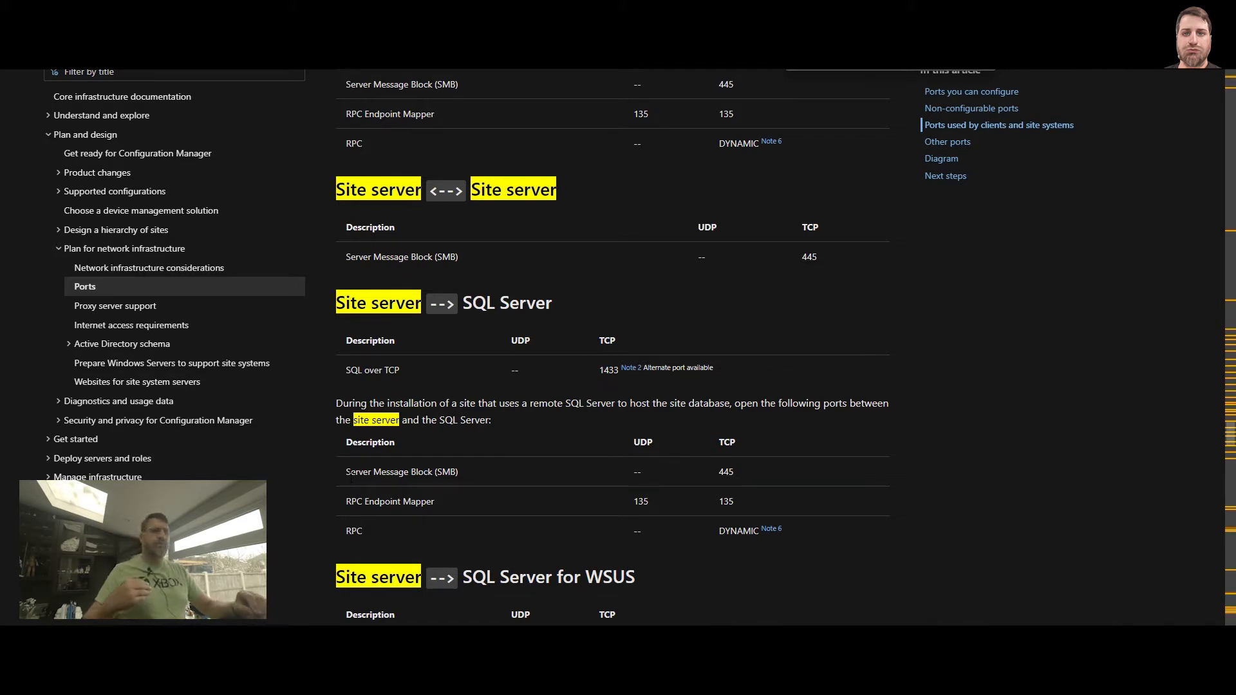
pyautogui.moveTo(351, 473); pyautogui.dragTo(464, 475)
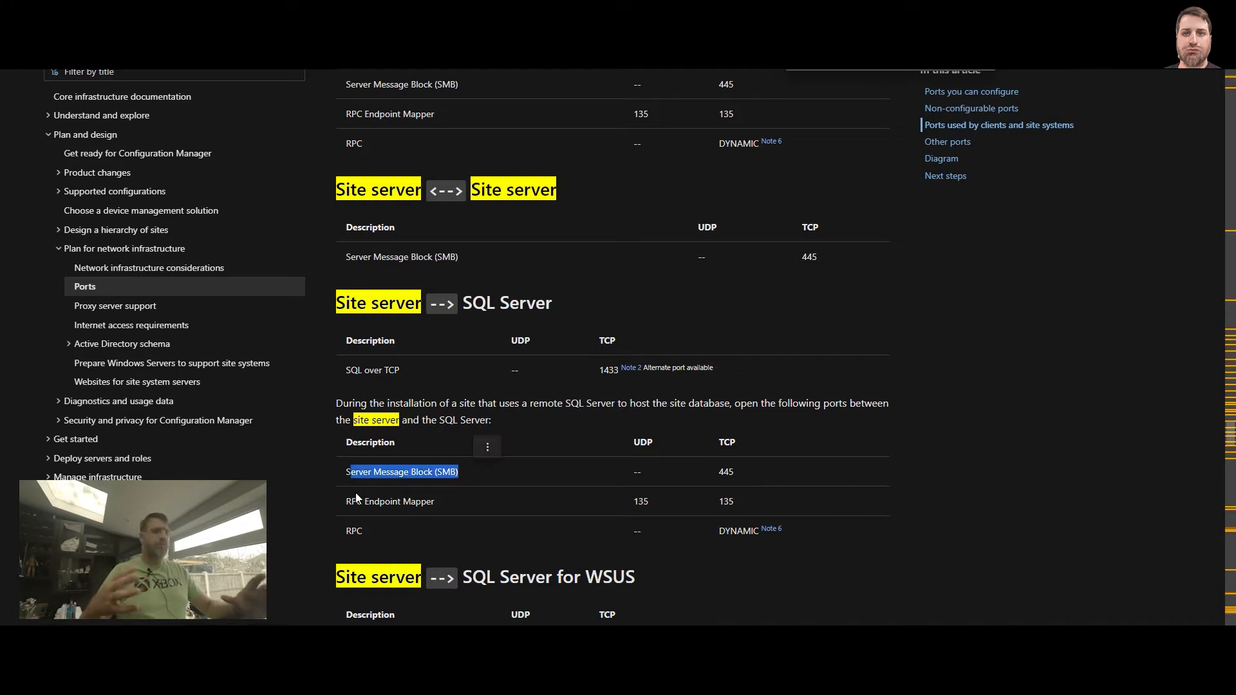
pyautogui.moveTo(346, 503); pyautogui.dragTo(435, 503)
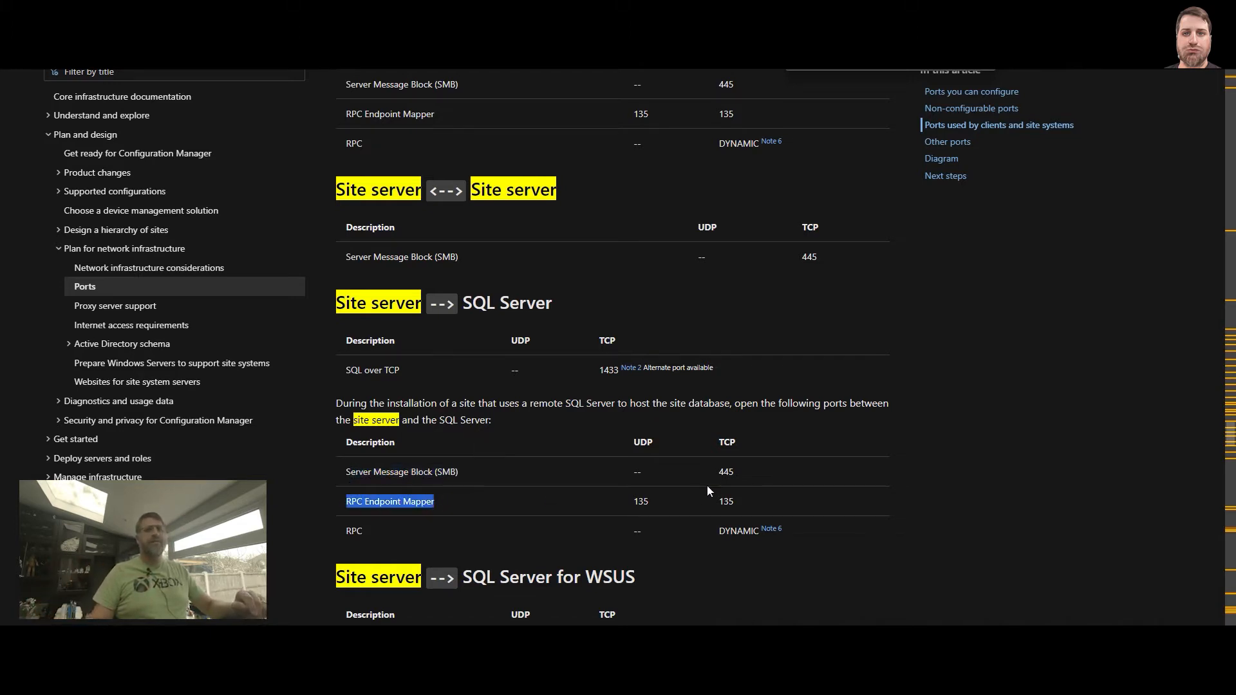
pyautogui.moveTo(346, 531); pyautogui.dragTo(375, 534)
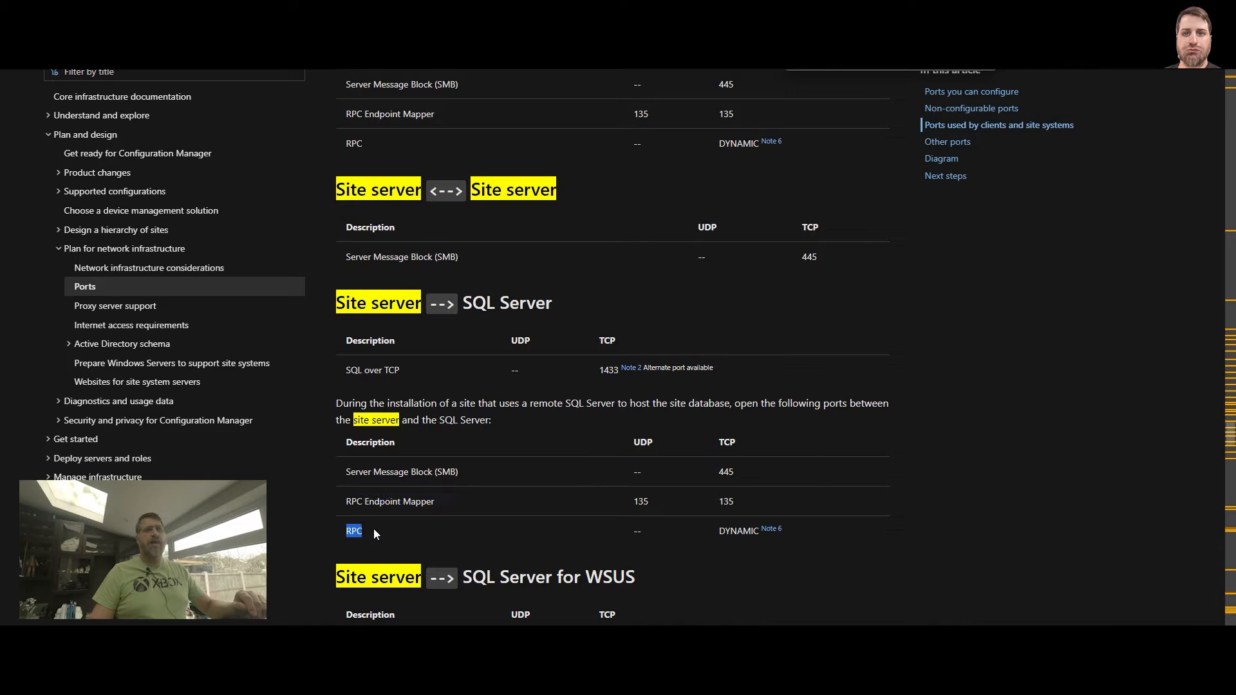
pyautogui.click(575, 526)
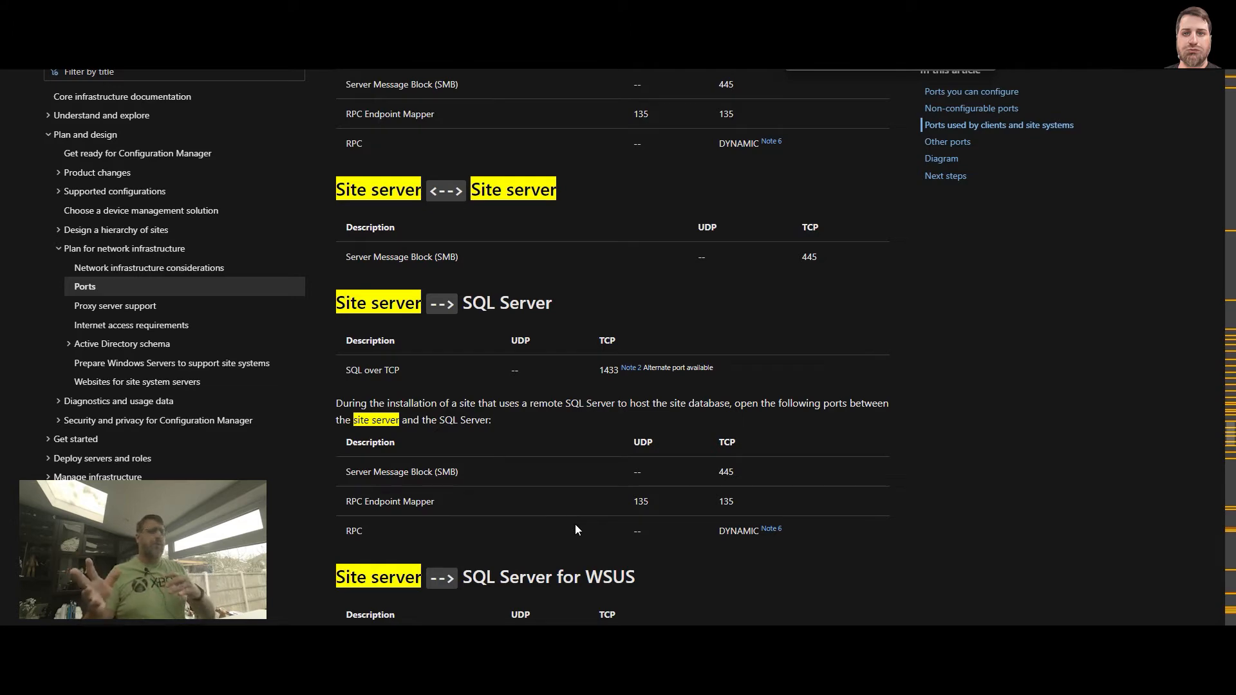
# - Review the remaining site server ports, from SQL Server for WSUS and SMS Provider to the software update and state migration points
pyautogui.scroll(-3, 574, 525)
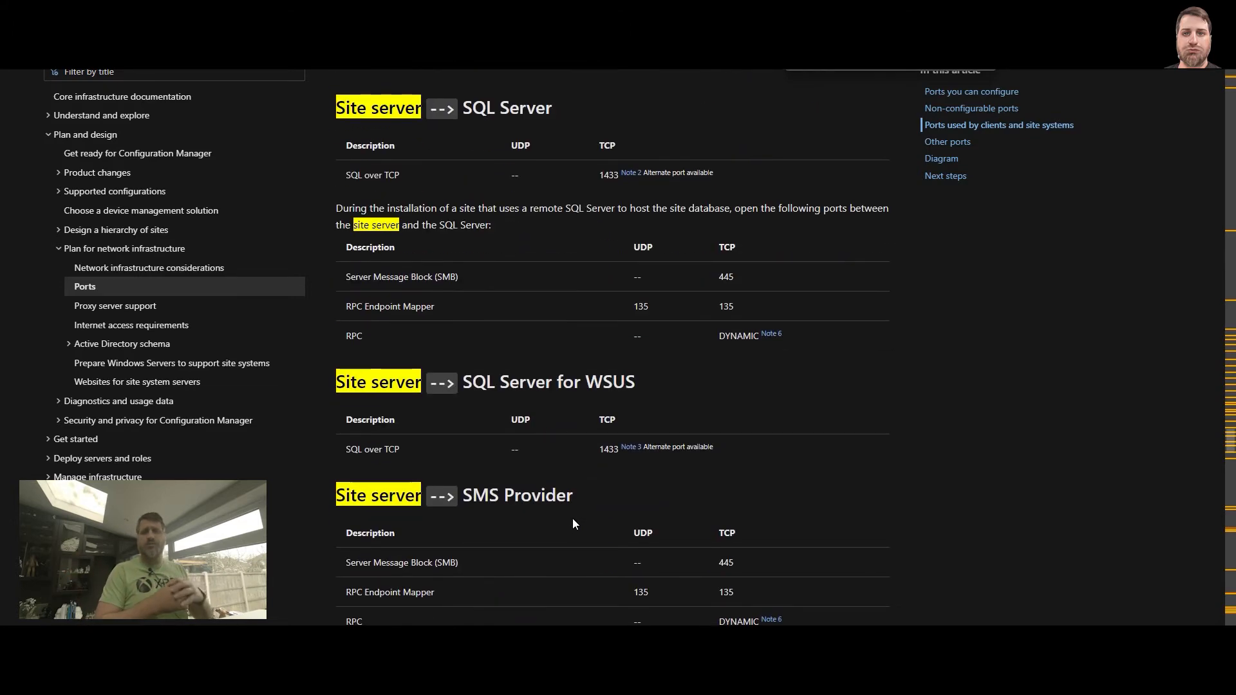
pyautogui.scroll(-7, 562, 508)
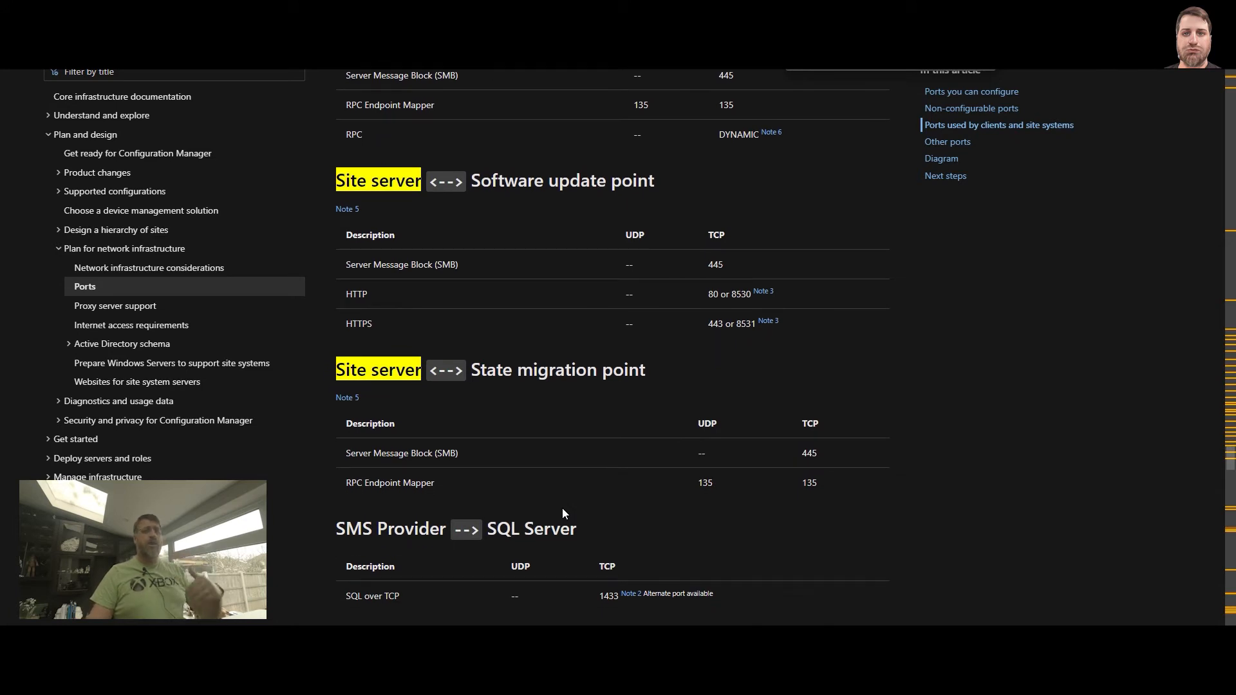
pyautogui.scroll(-2, 562, 513)
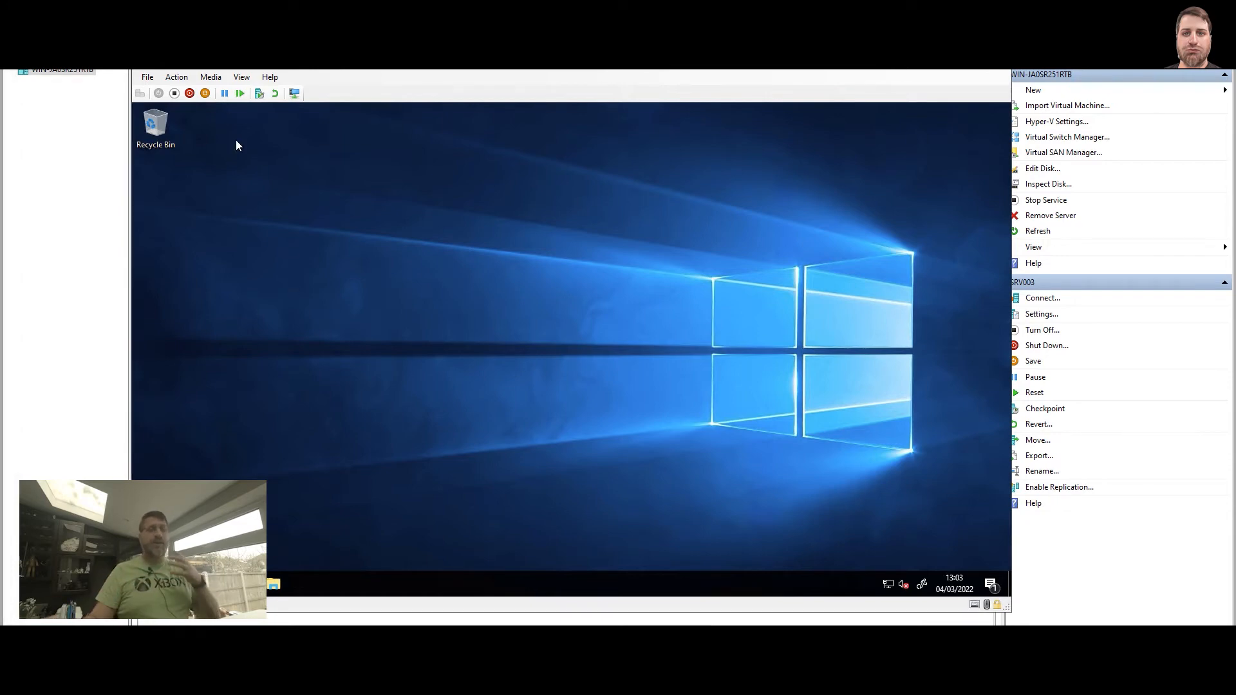
# - In the SRV003 Hyper-V virtual machine, mount mu_microsoft_endpoint_configuration_manager_current_branch_version_2103_x86_x64_dvd_77e1425b.iso in the DVD drive and open File Explorer
pyautogui.click(210, 78)
pyautogui.moveTo(218, 91)
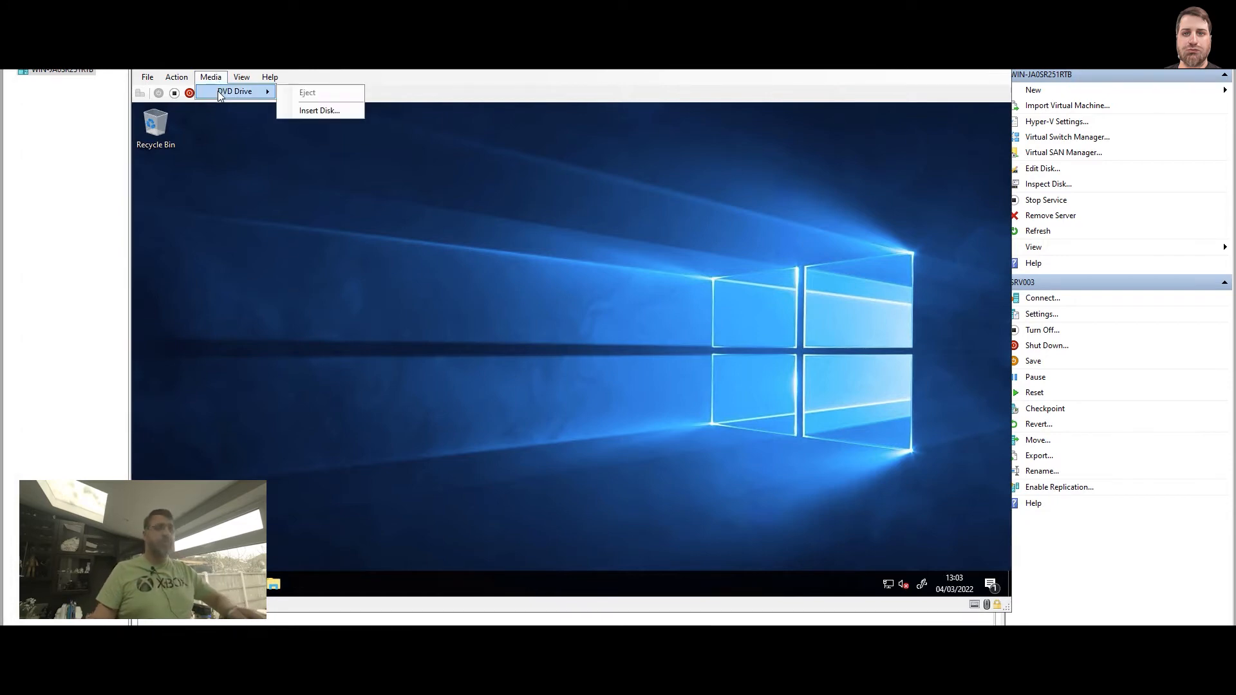
pyautogui.click(305, 110)
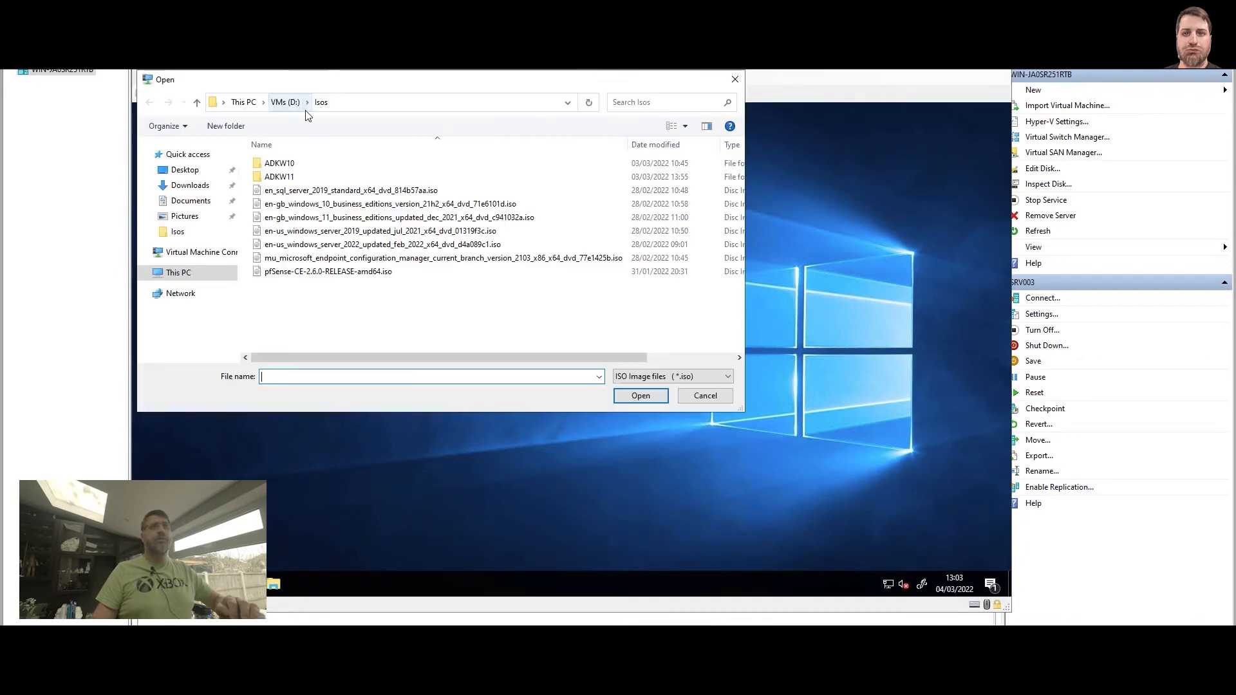
pyautogui.click(347, 261)
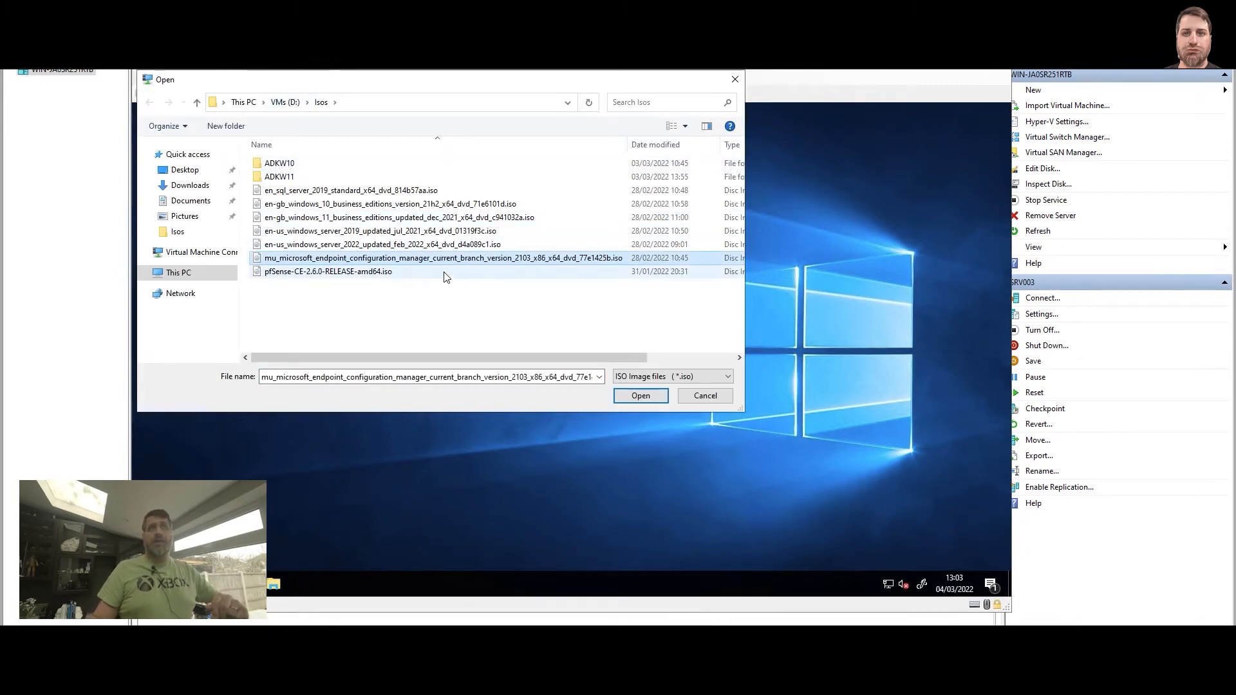
pyautogui.click(629, 394)
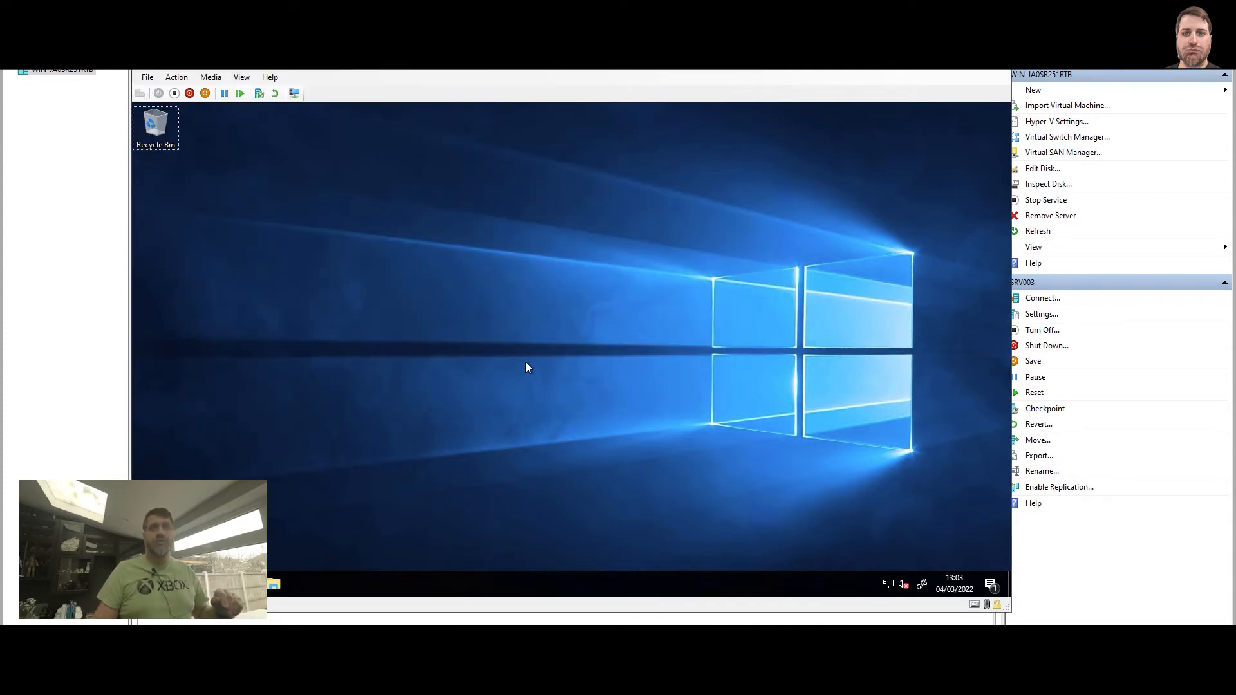
pyautogui.press('super')
pyautogui.click(525, 363)
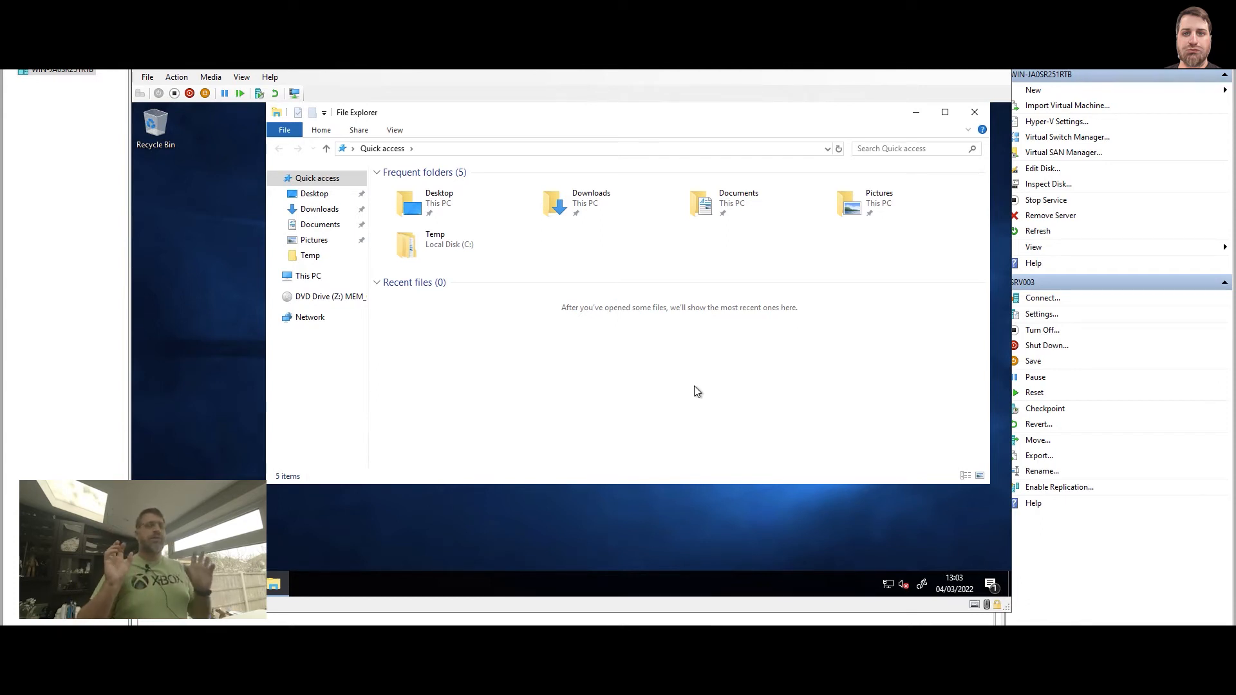
# - Check the memory and processor settings of the SRV003 virtual machine, and close its settings without changes
pyautogui.click(148, 78)
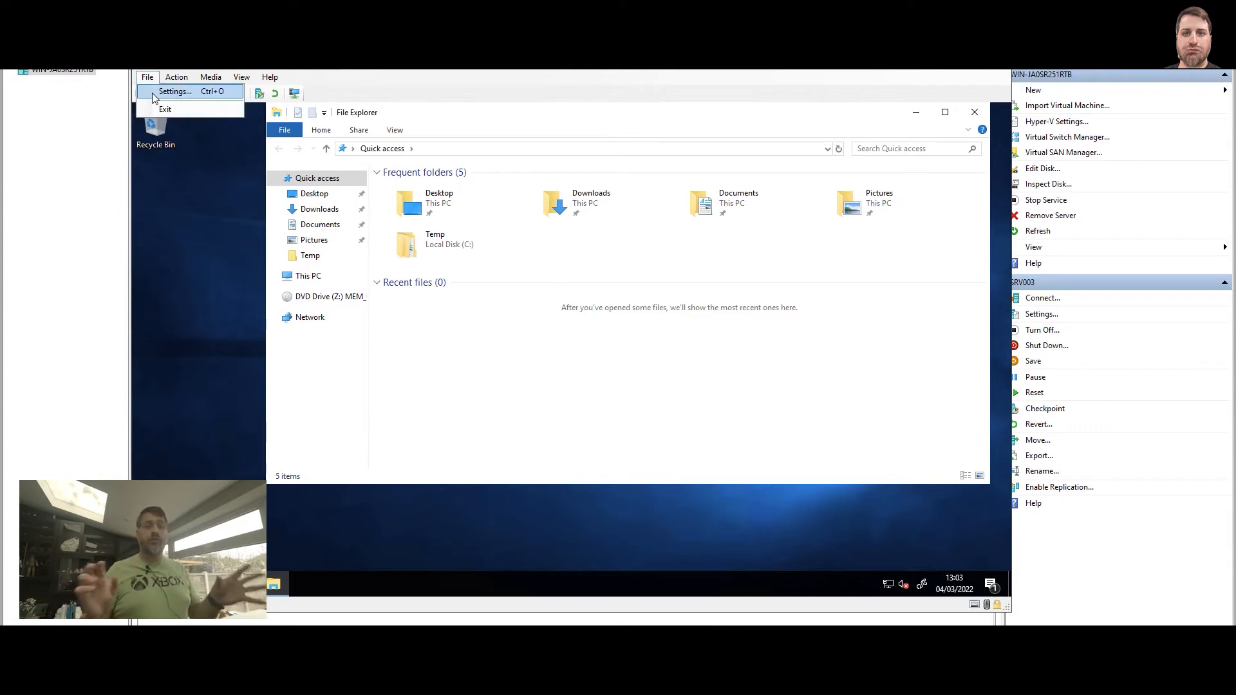
pyautogui.click(153, 93)
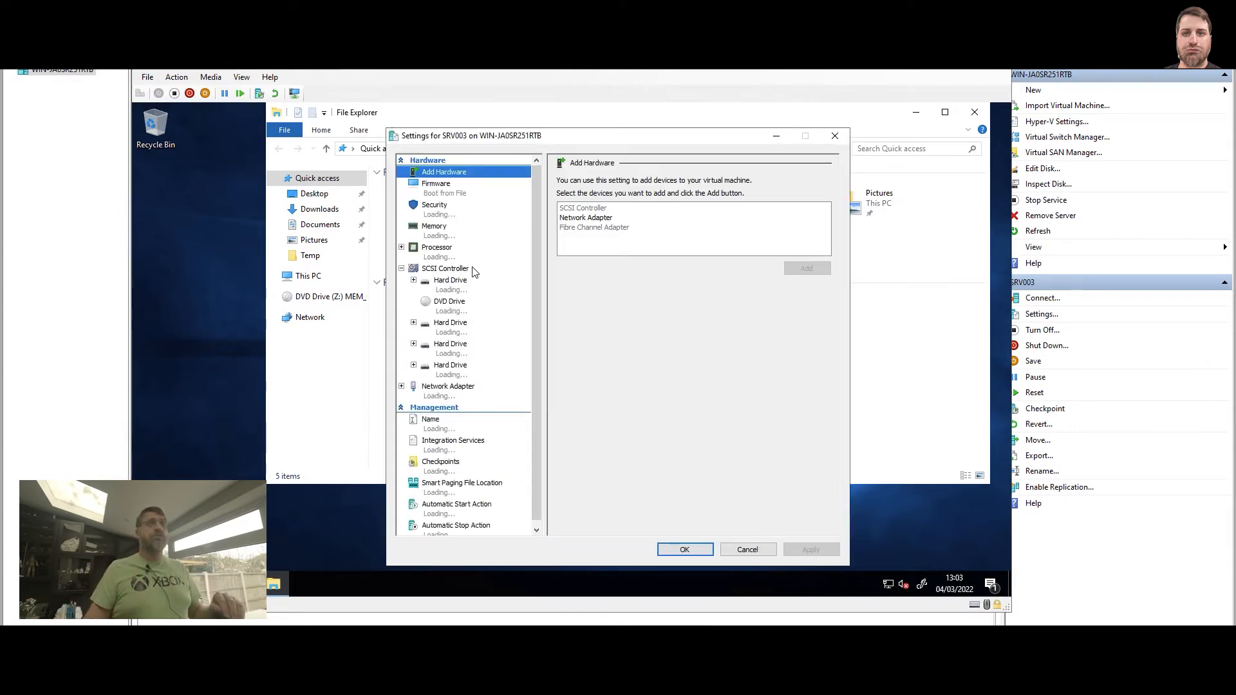
pyautogui.click(453, 237)
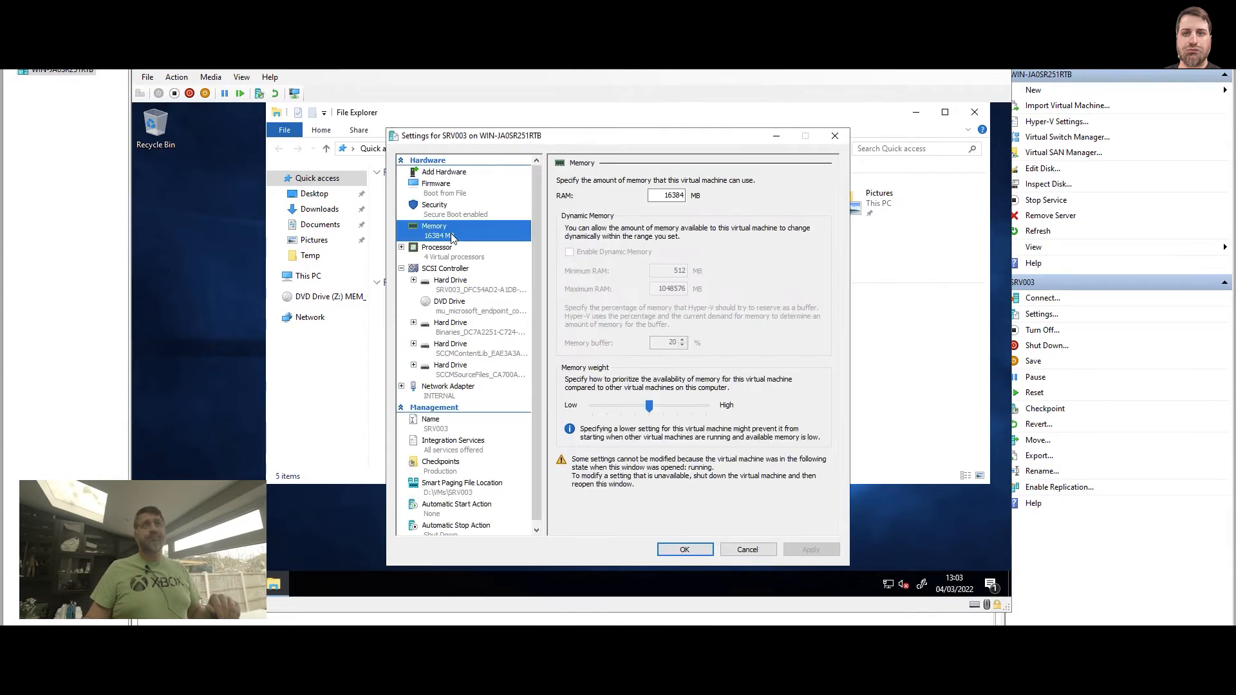
pyautogui.click(460, 261)
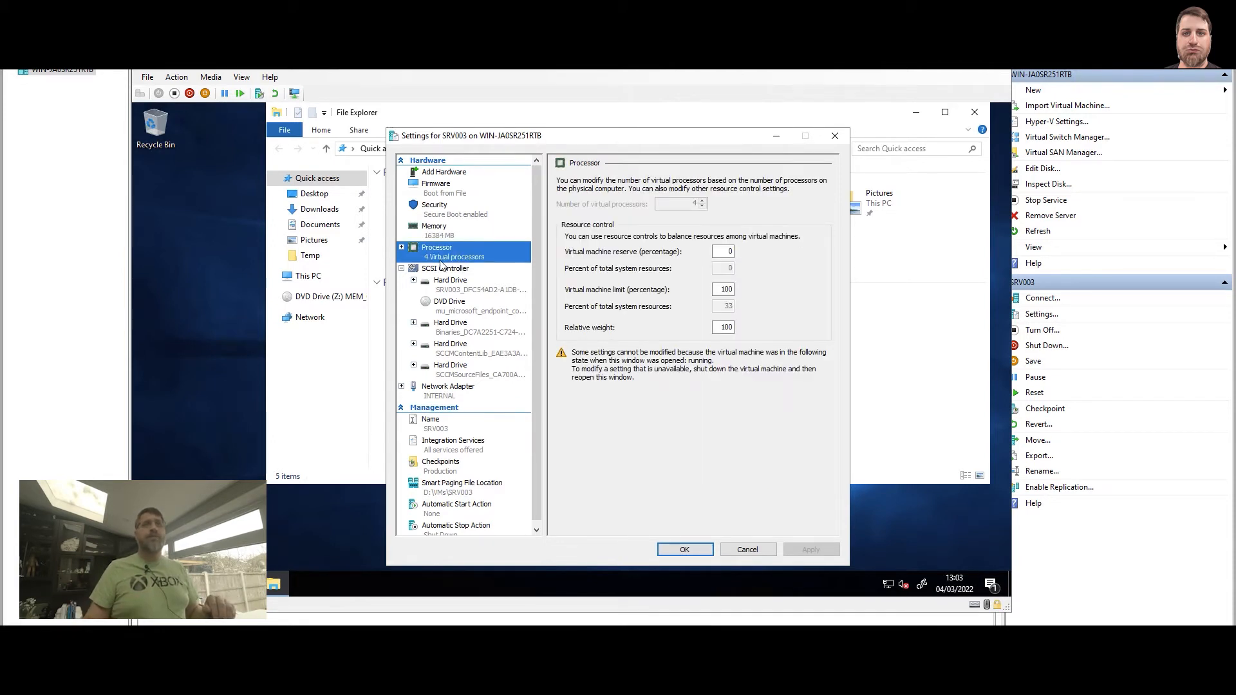
pyautogui.click(757, 549)
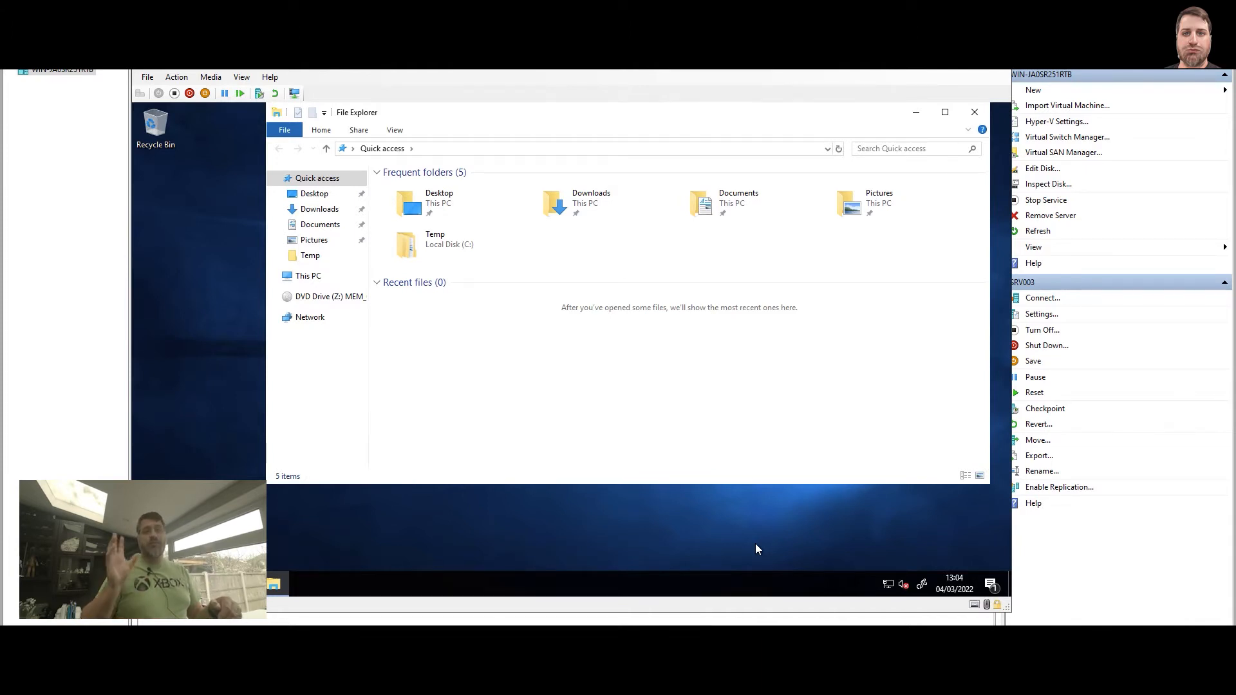
# - View the drives in This PC, including Binaries (D:) and SCCMContentLib (E:), and close File Explorer
pyautogui.click(309, 276)
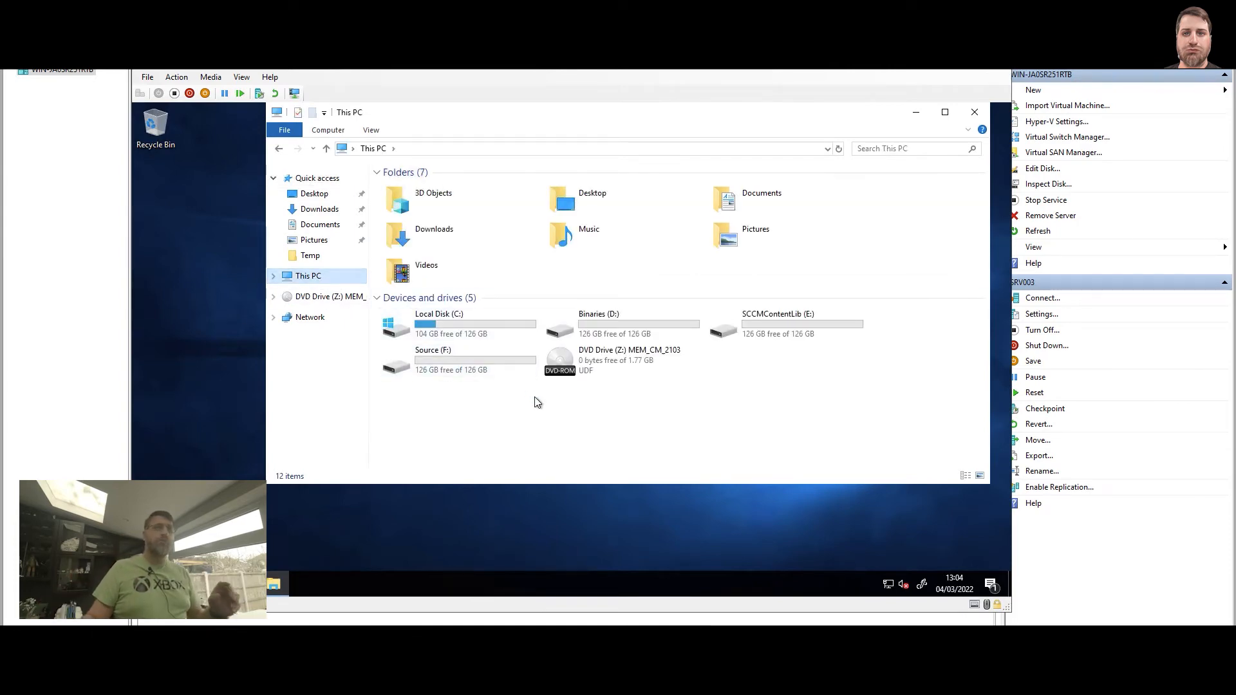
pyautogui.click(607, 328)
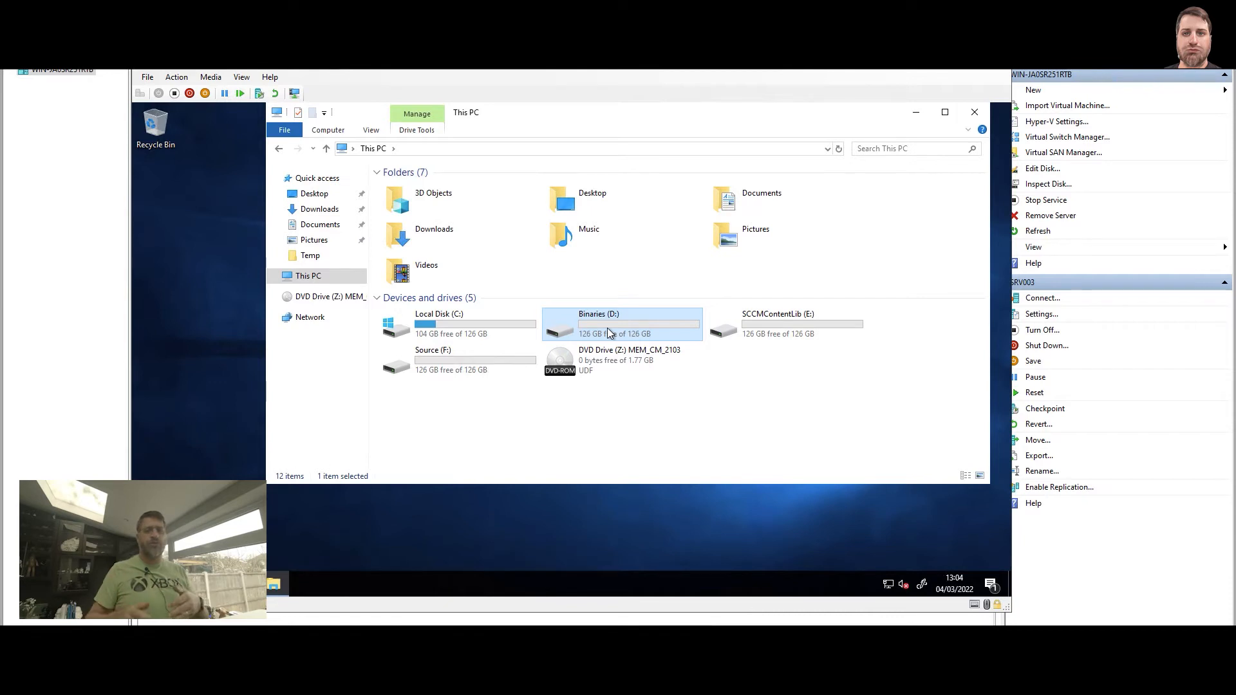
pyautogui.click(780, 314)
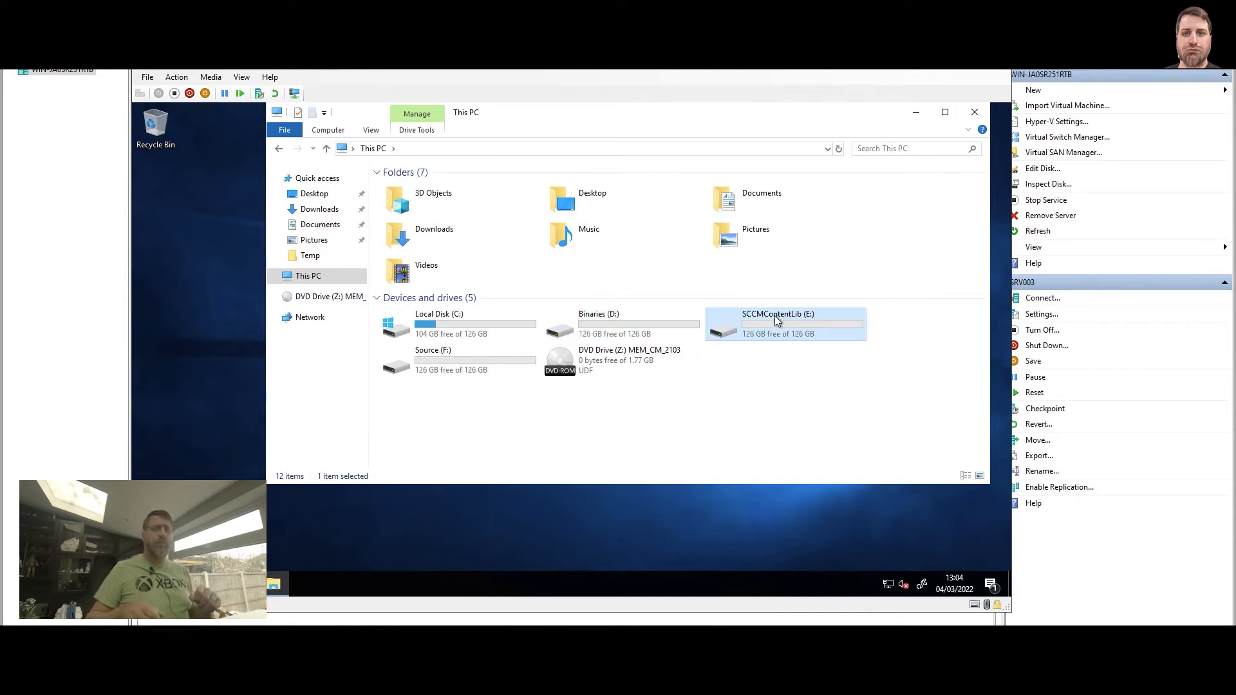
pyautogui.click(798, 404)
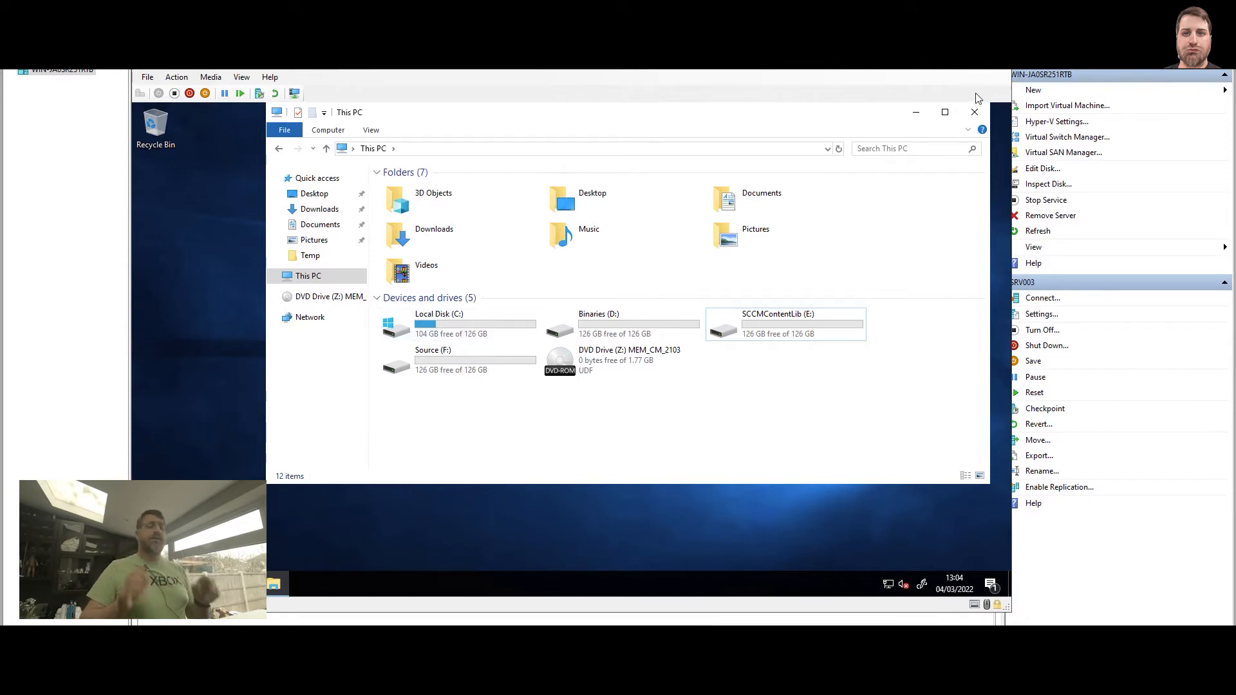
pyautogui.click(972, 114)
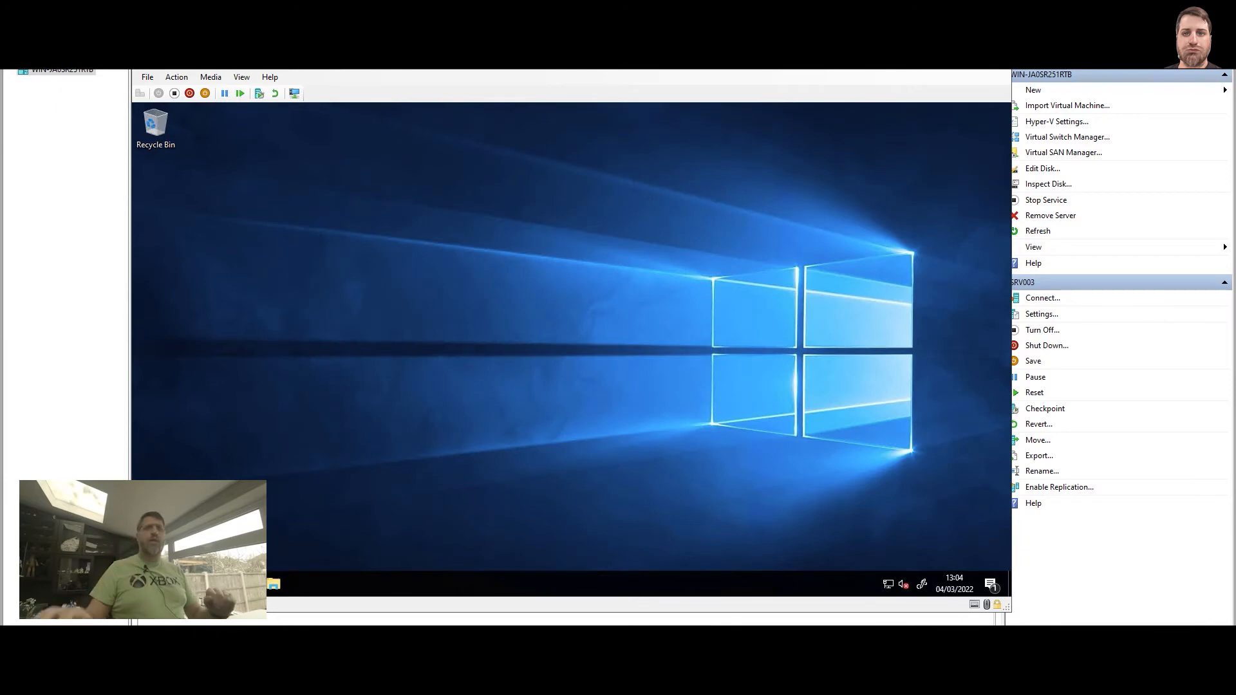
# - Open an elevated Command Prompt on SRV003 and change to the Z:\SMSSETUP\BIN\X64 folder
pyautogui.click(148, 583)
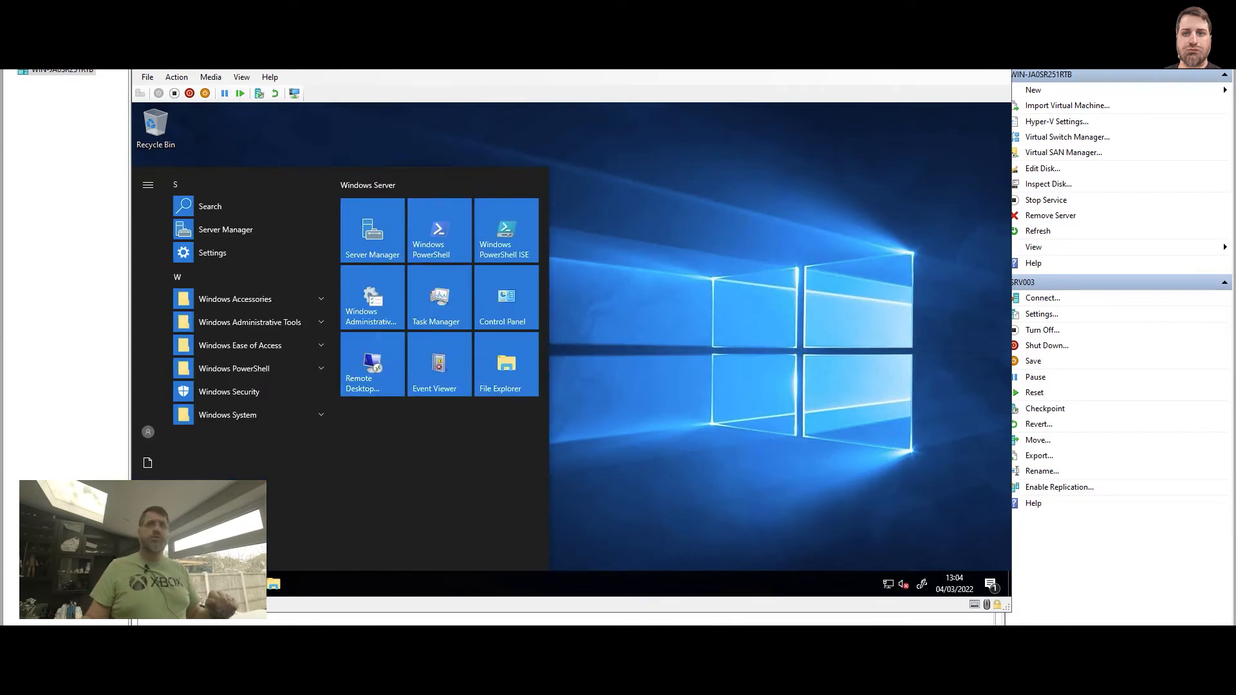
pyautogui.write('cmd')
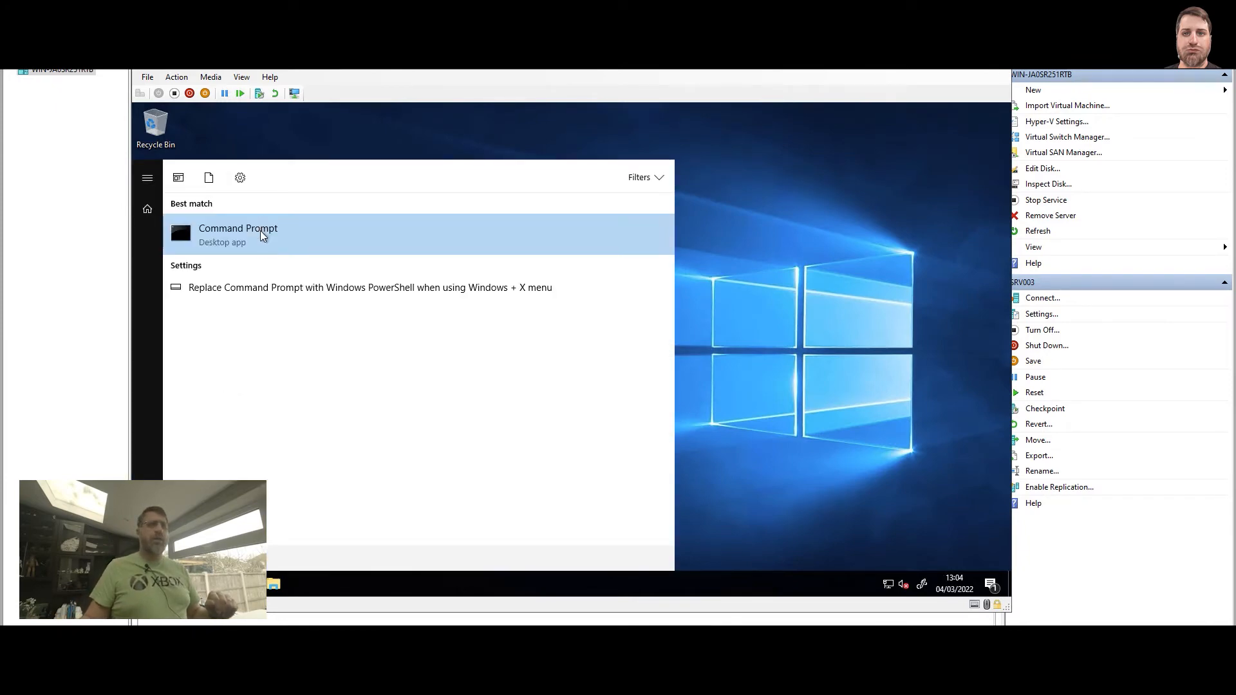
pyautogui.rightClick(260, 230)
pyautogui.click(322, 249)
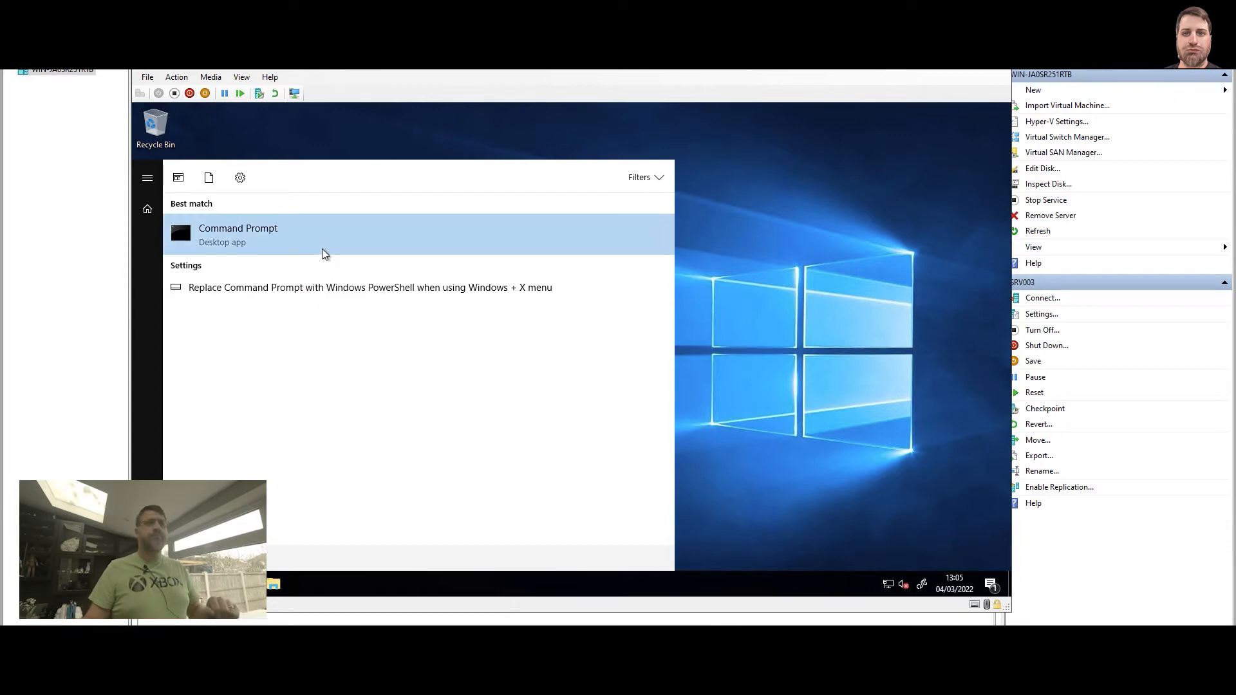
pyautogui.click(501, 424)
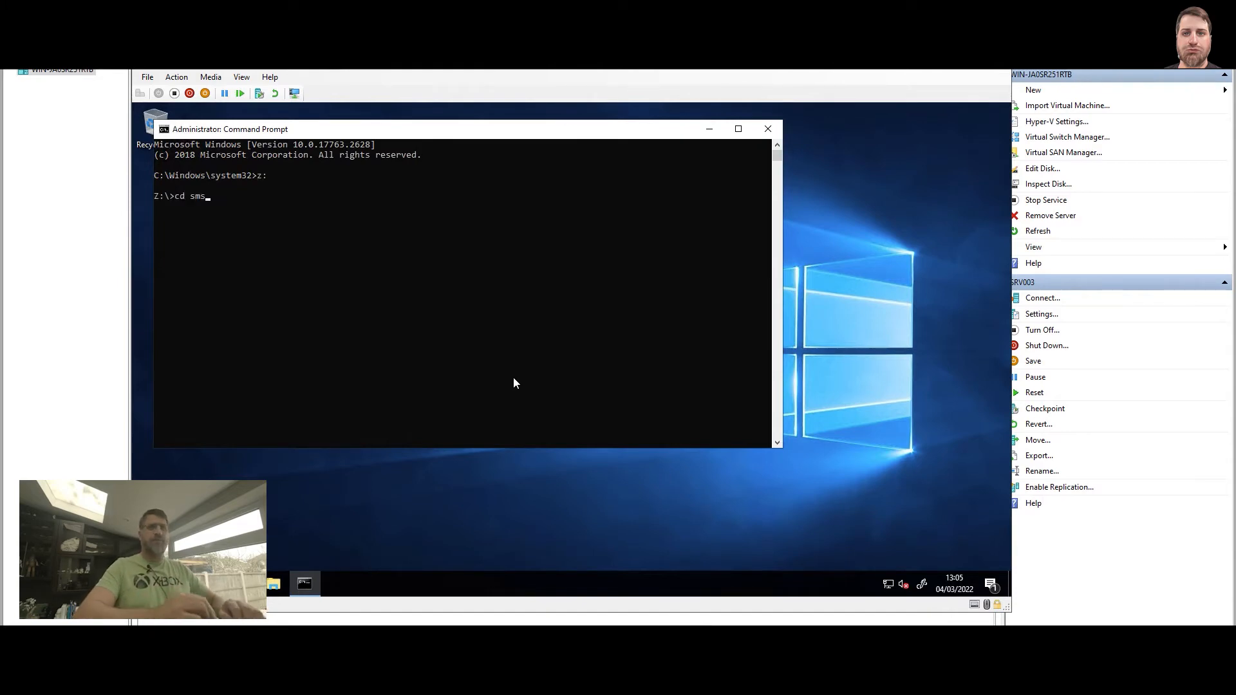
pyautogui.press('Tab')
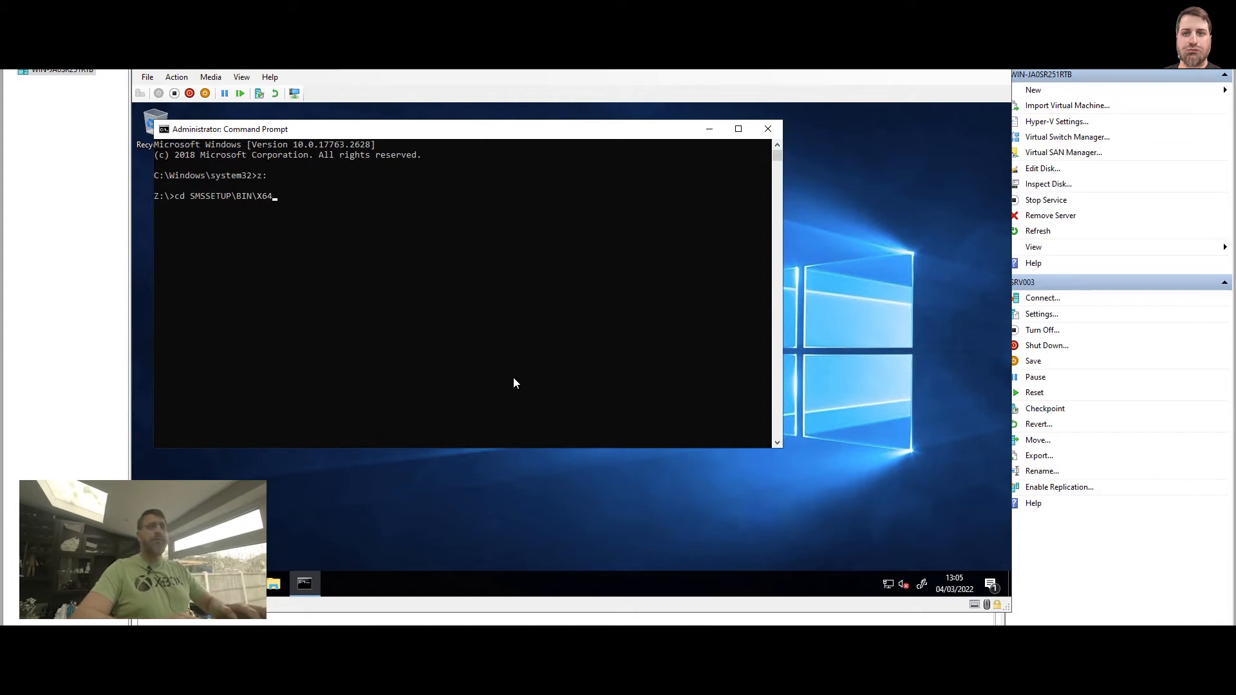
pyautogui.press('Return')
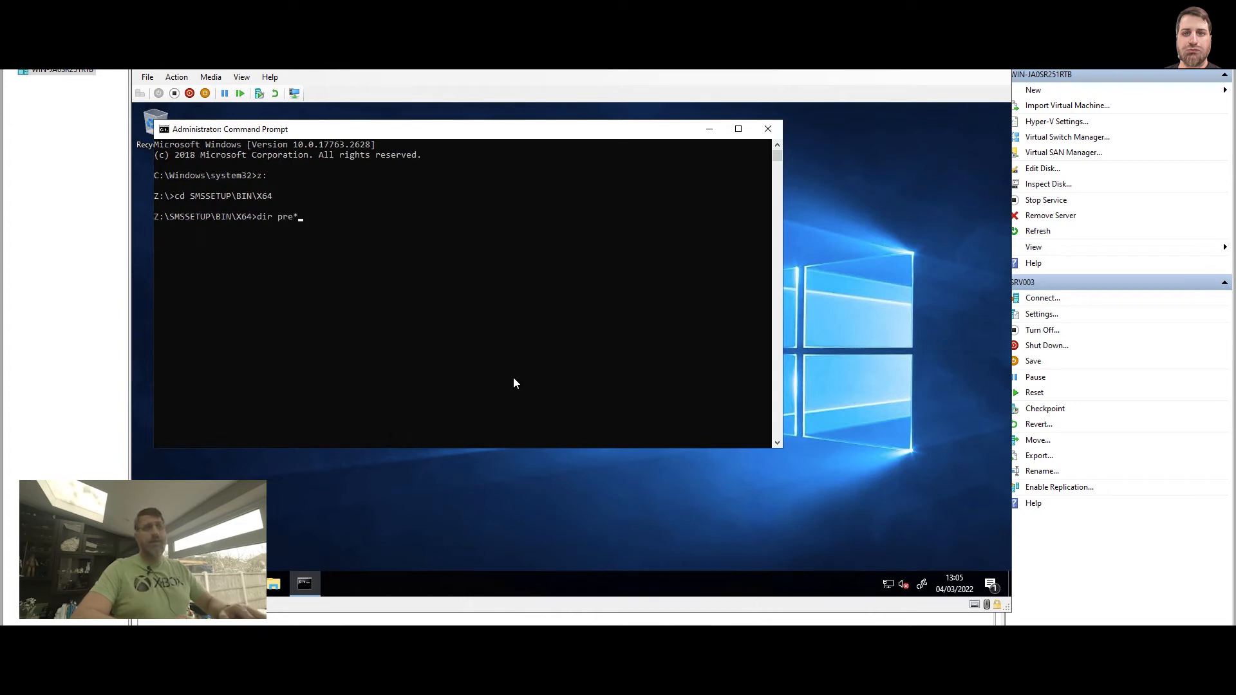
# - List the files matching pre* in the X64 folder and locate prereqchk.exe
pyautogui.write('dir pre*')
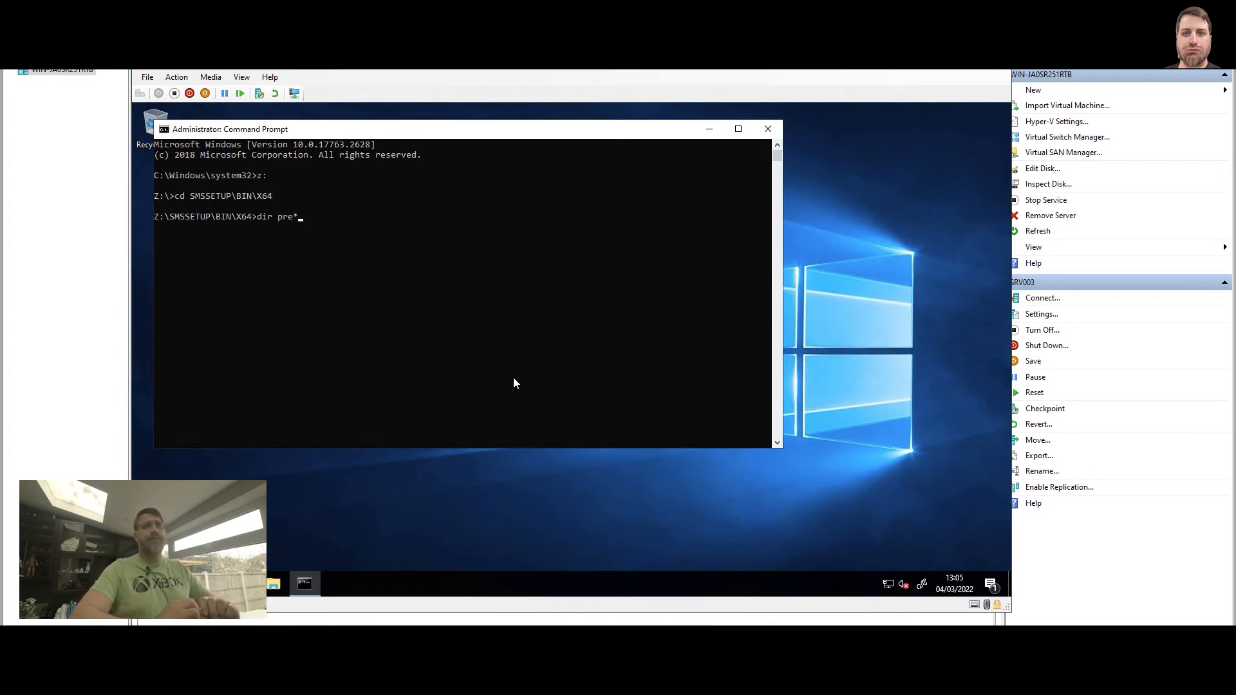
pyautogui.press('Return')
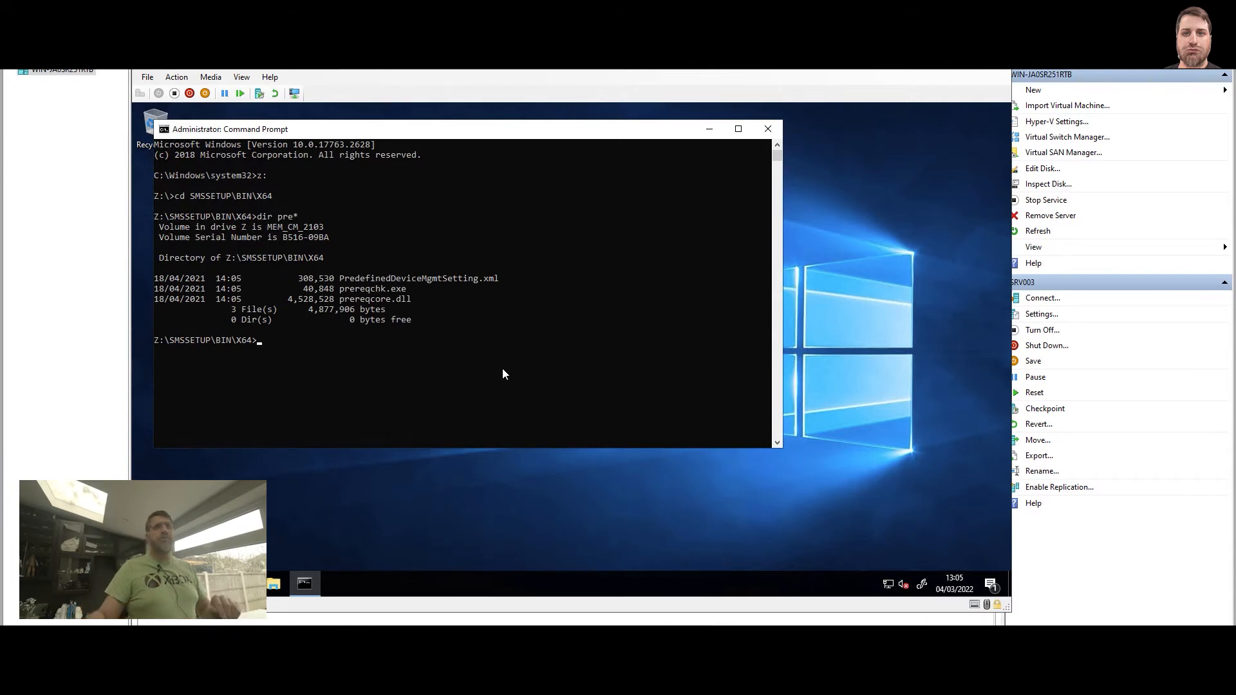
pyautogui.click(341, 288)
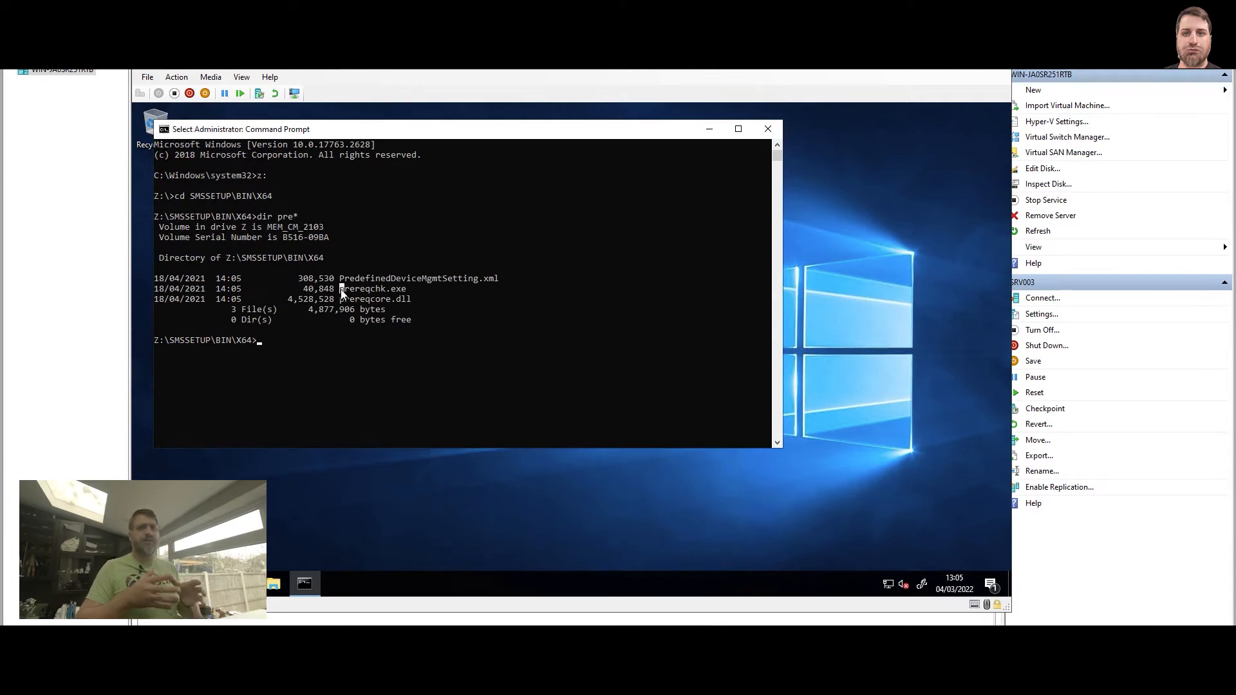
pyautogui.moveTo(387, 291); pyautogui.dragTo(408, 293)
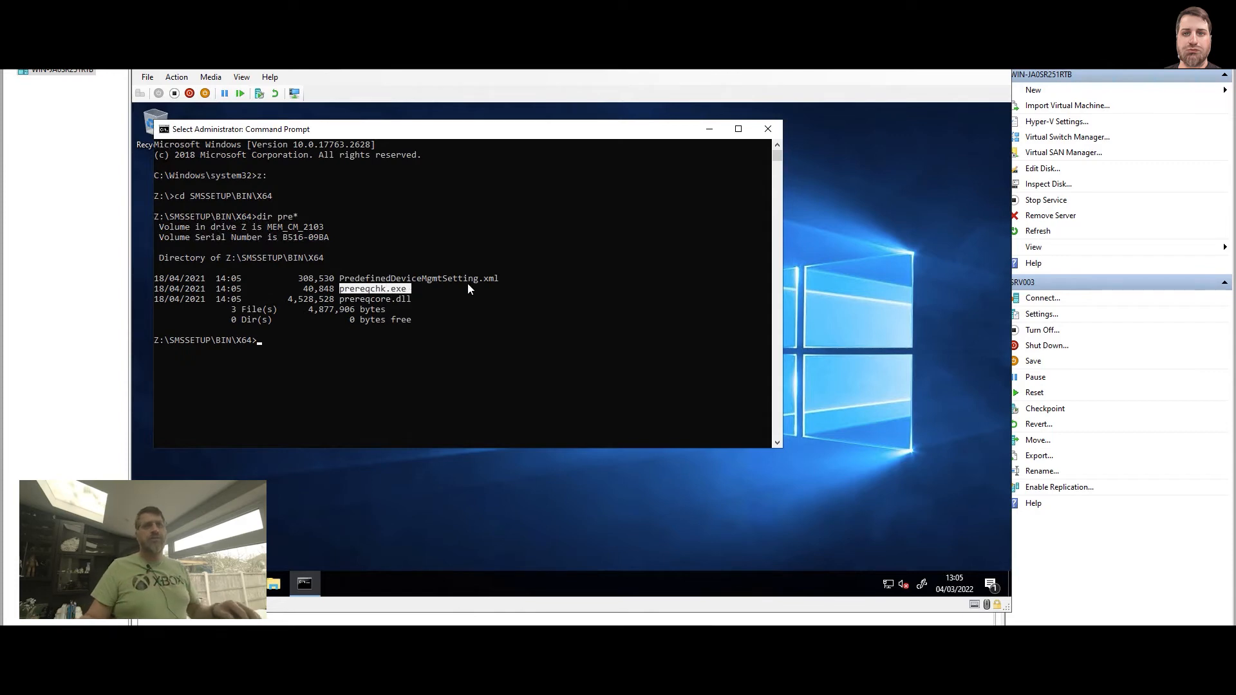
pyautogui.click(474, 332)
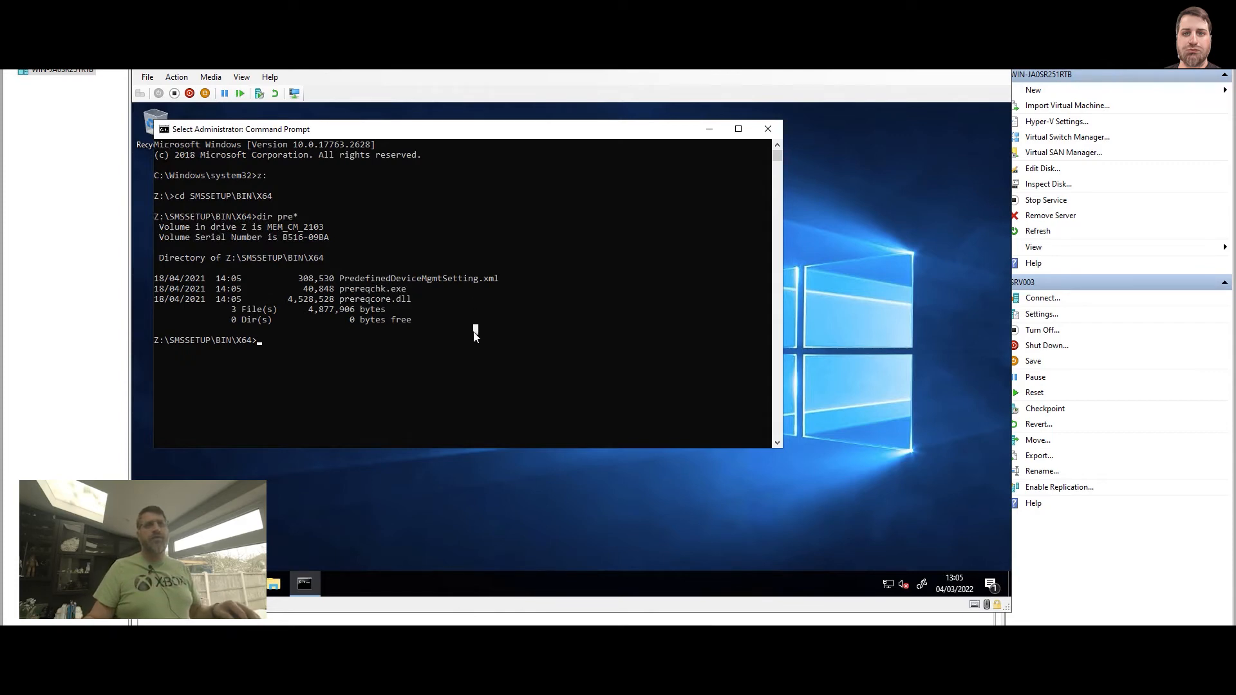
# - Run prereqchk.exe without arguments and review its usage syntax for a primary site check
pyautogui.write('p')
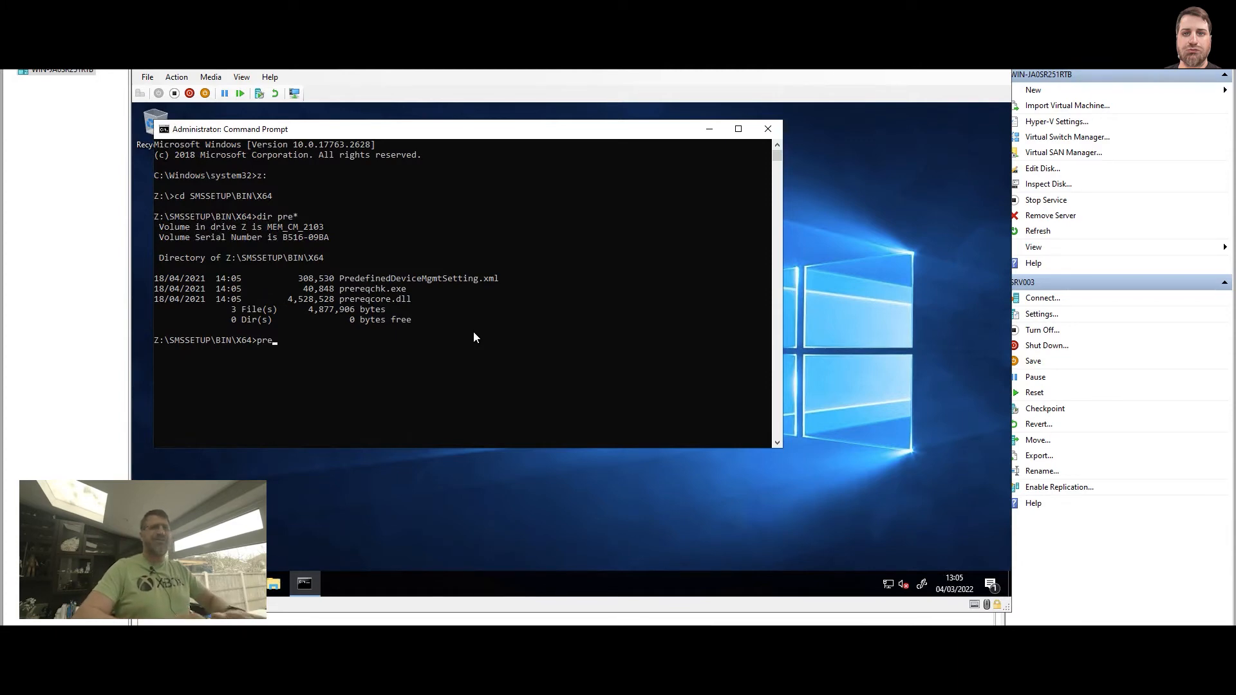
pyautogui.write('re')
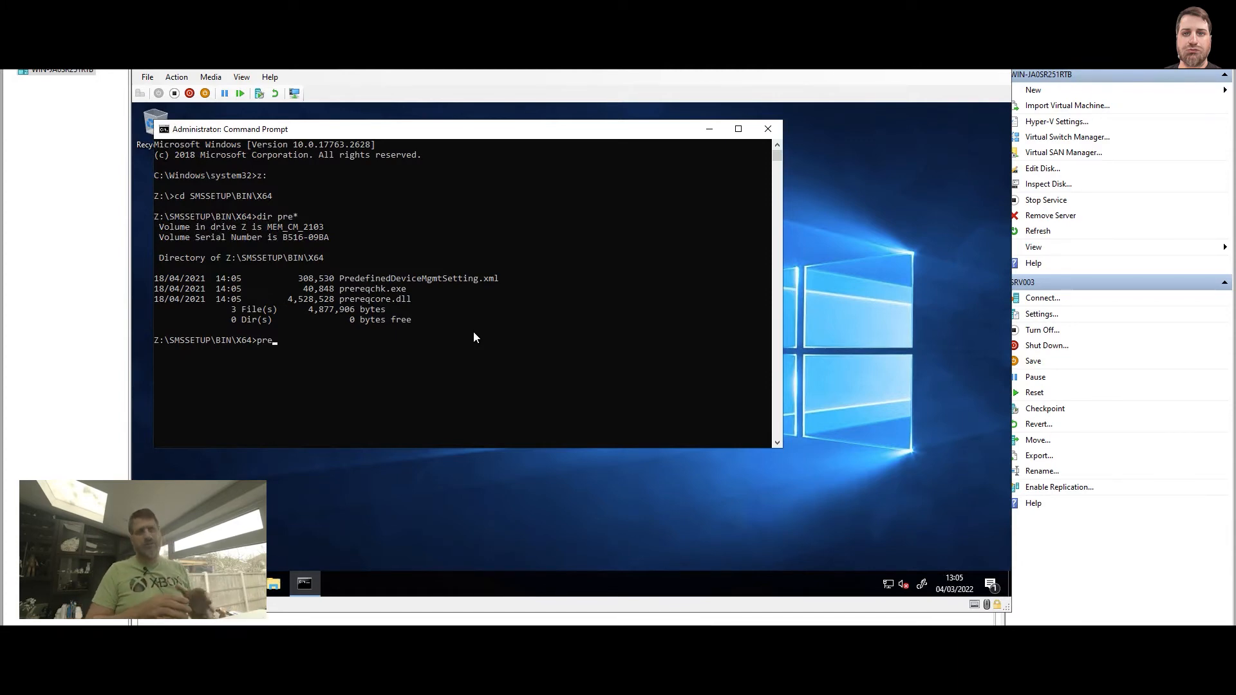
pyautogui.press('Tab')
pyautogui.press('Tab')
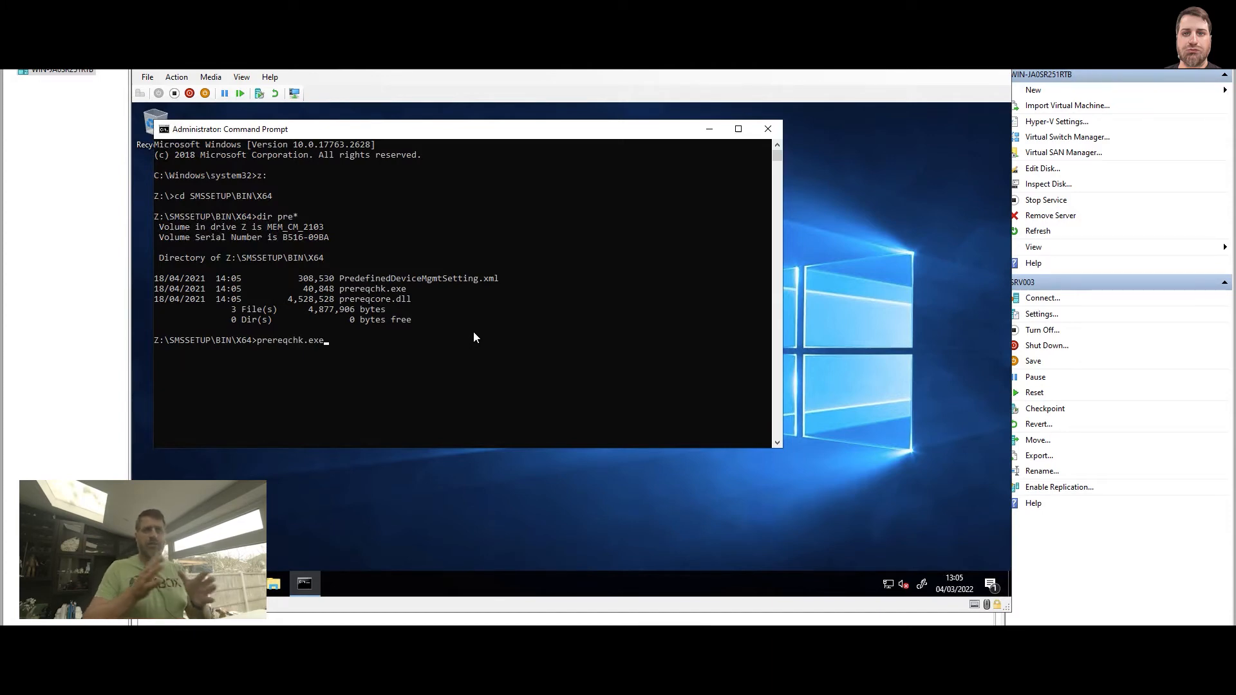
pyautogui.press('Return')
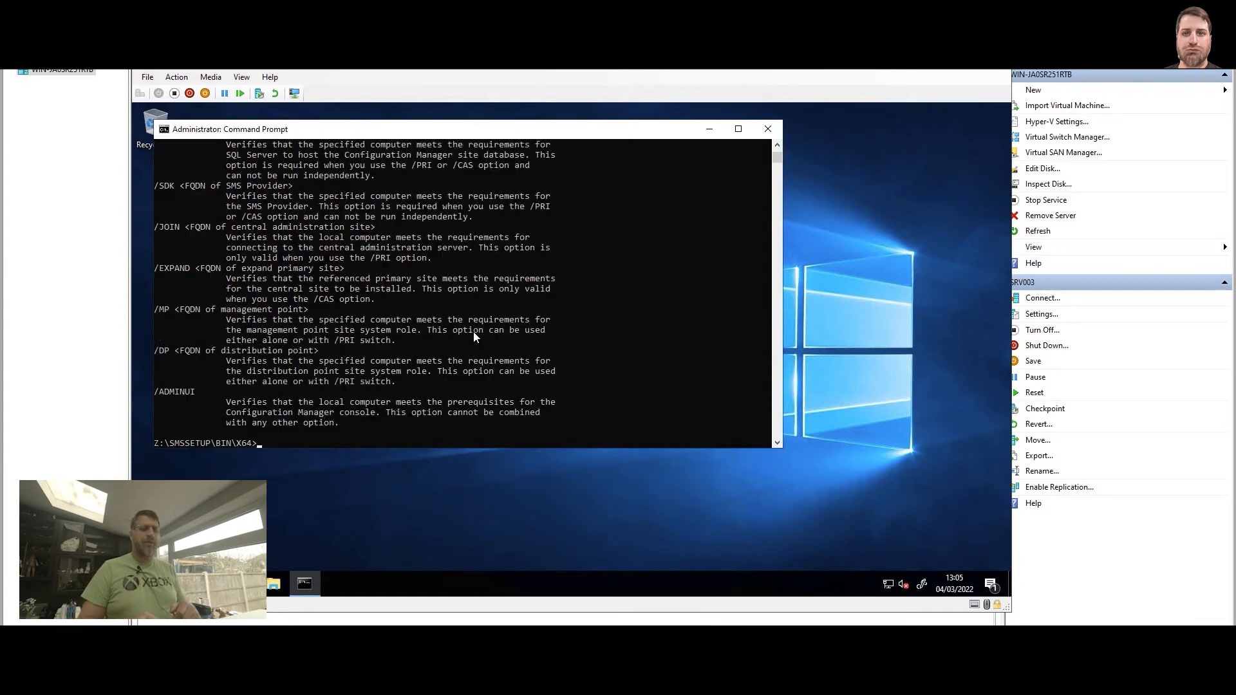
pyautogui.doubleClick(424, 129)
pyautogui.scroll(20, 160, 360)
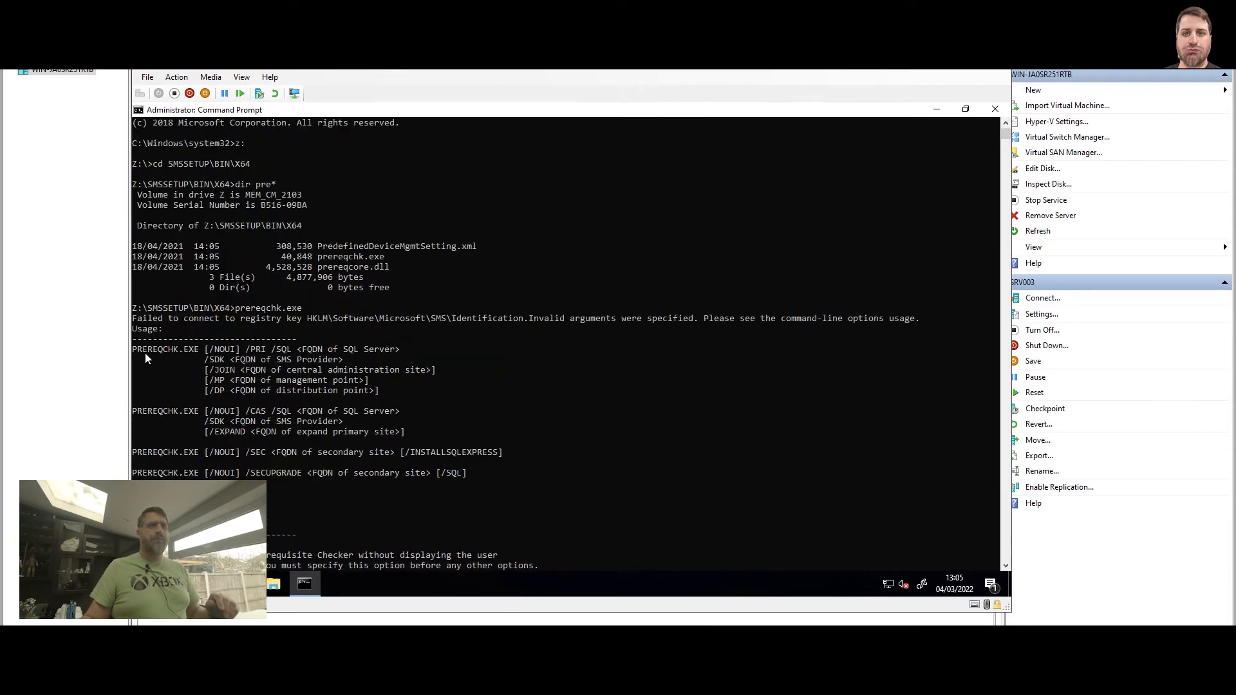
pyautogui.moveTo(134, 351); pyautogui.dragTo(390, 388)
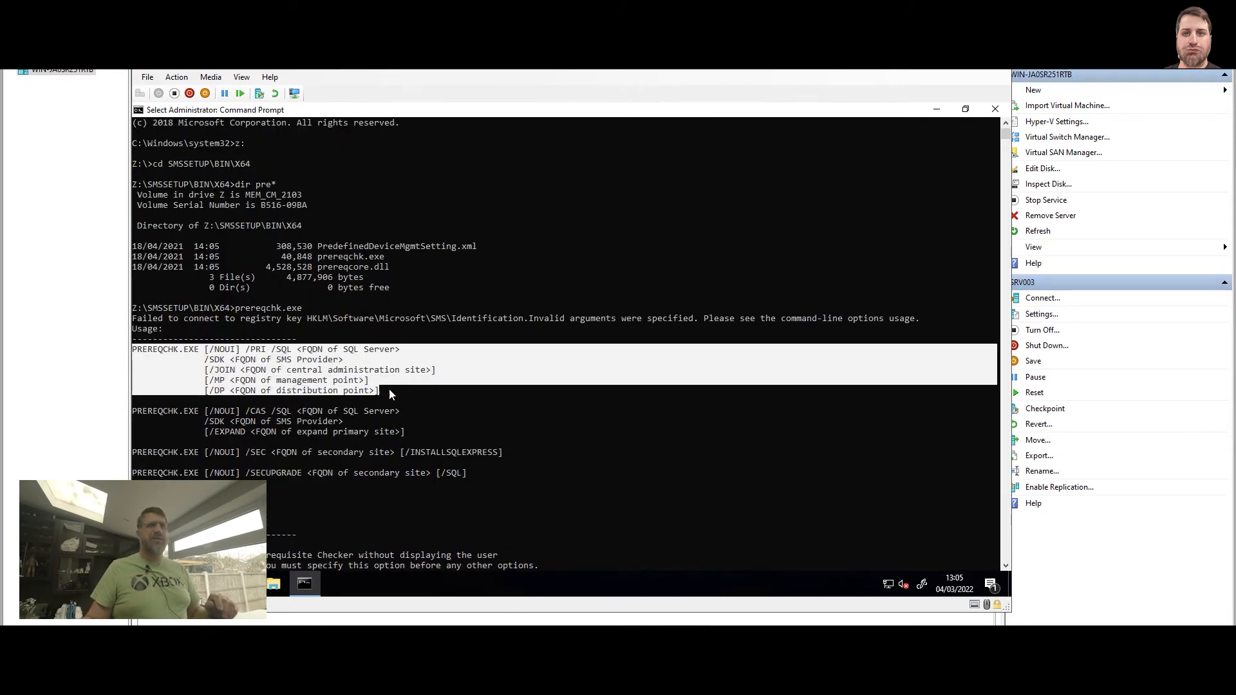
pyautogui.click(390, 388)
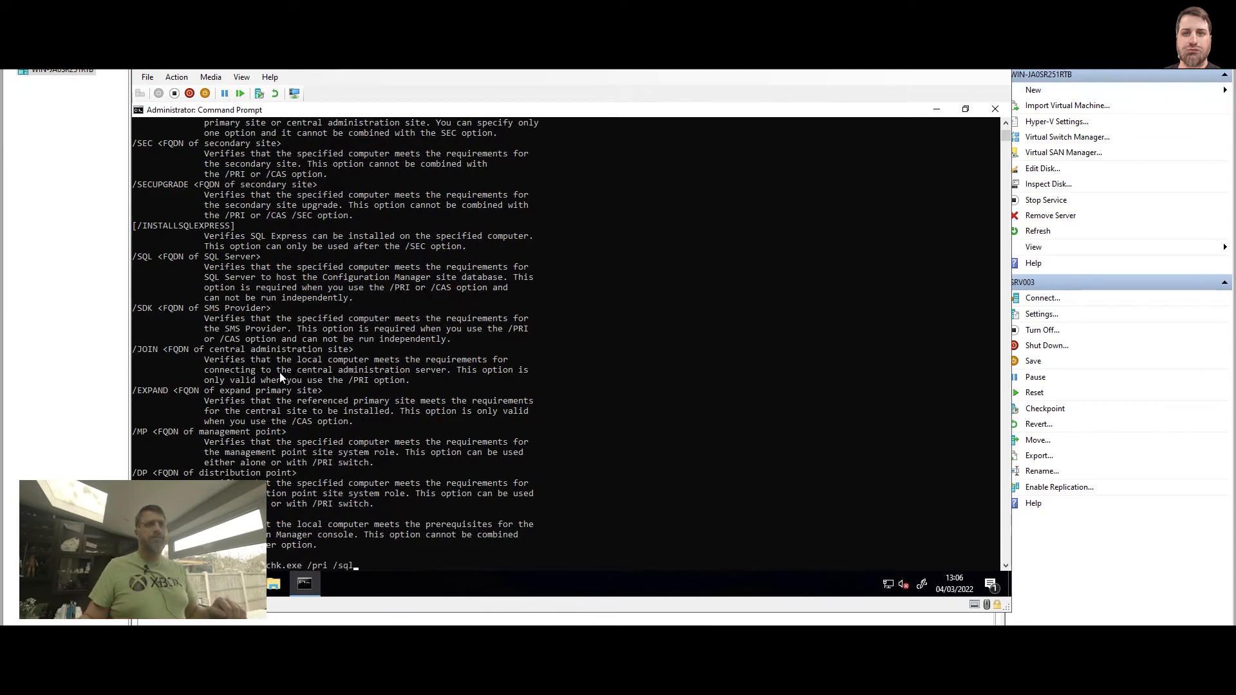
# - Enter the prereqchk.exe command with /pri and /sql srv002.endpointmanagers.com, checking the /SQL option's description
pyautogui.moveTo(133, 260); pyautogui.dragTo(352, 292)
pyautogui.click(381, 484)
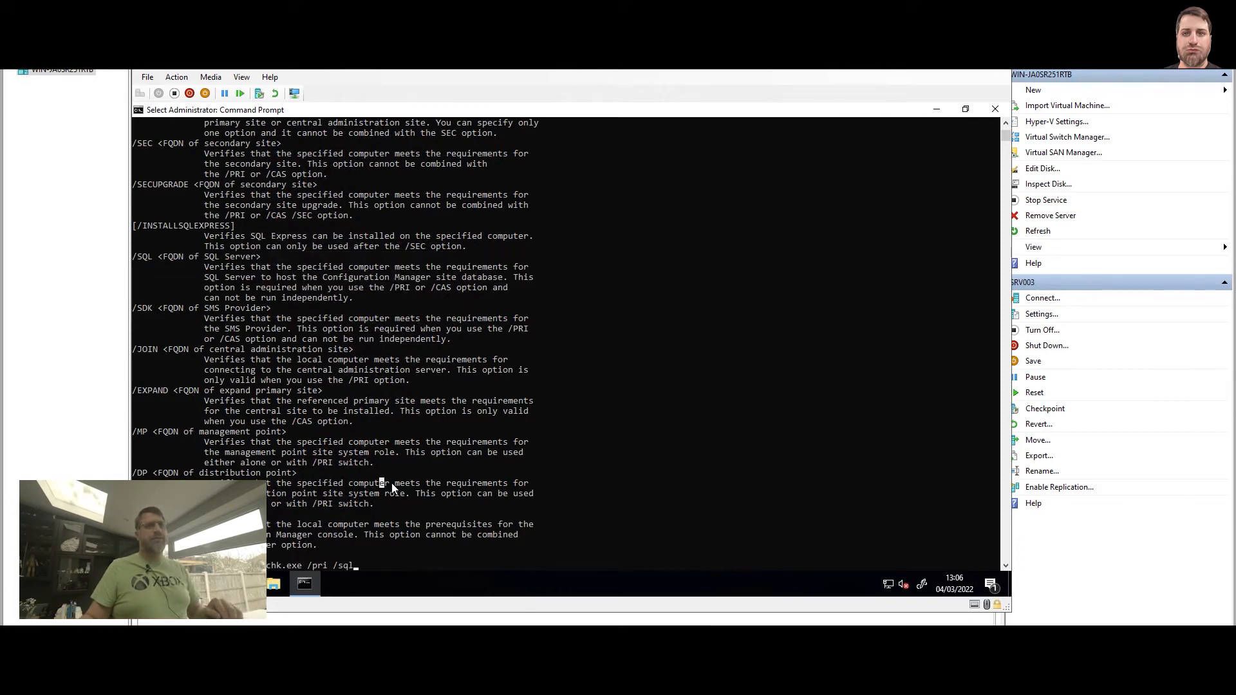
pyautogui.write('sr')
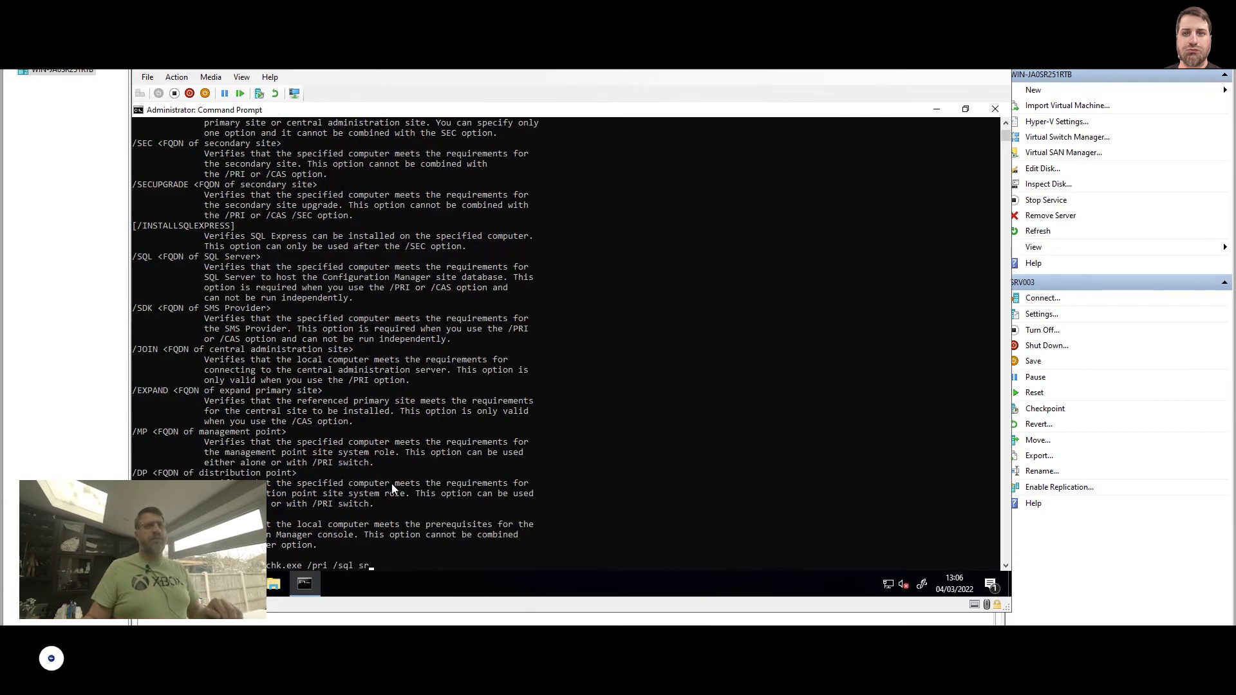
pyautogui.write('v002.')
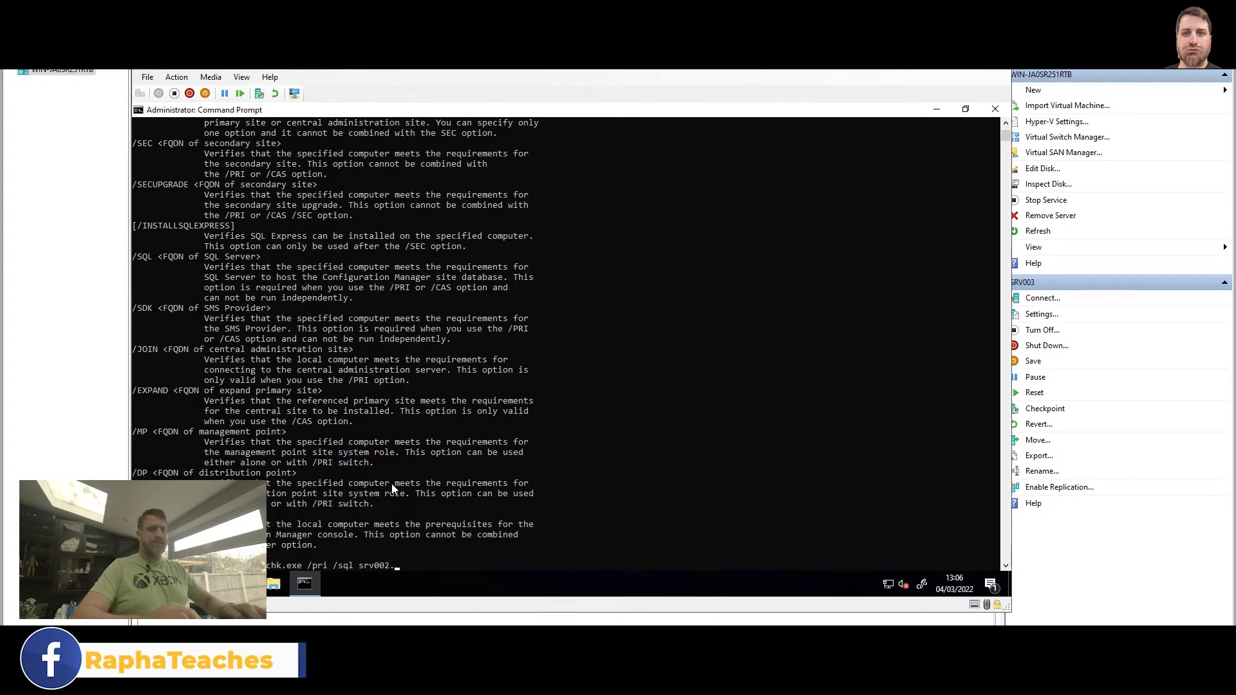
pyautogui.write('endpointma')
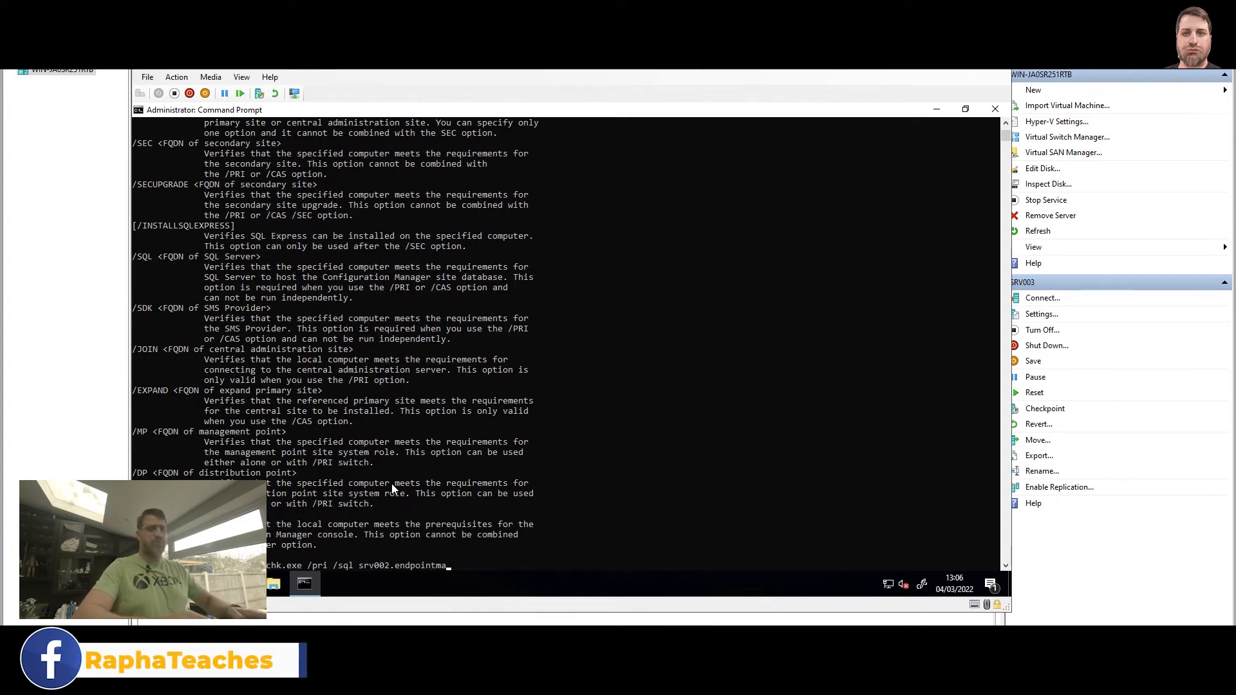
pyautogui.write('nagers.com ')
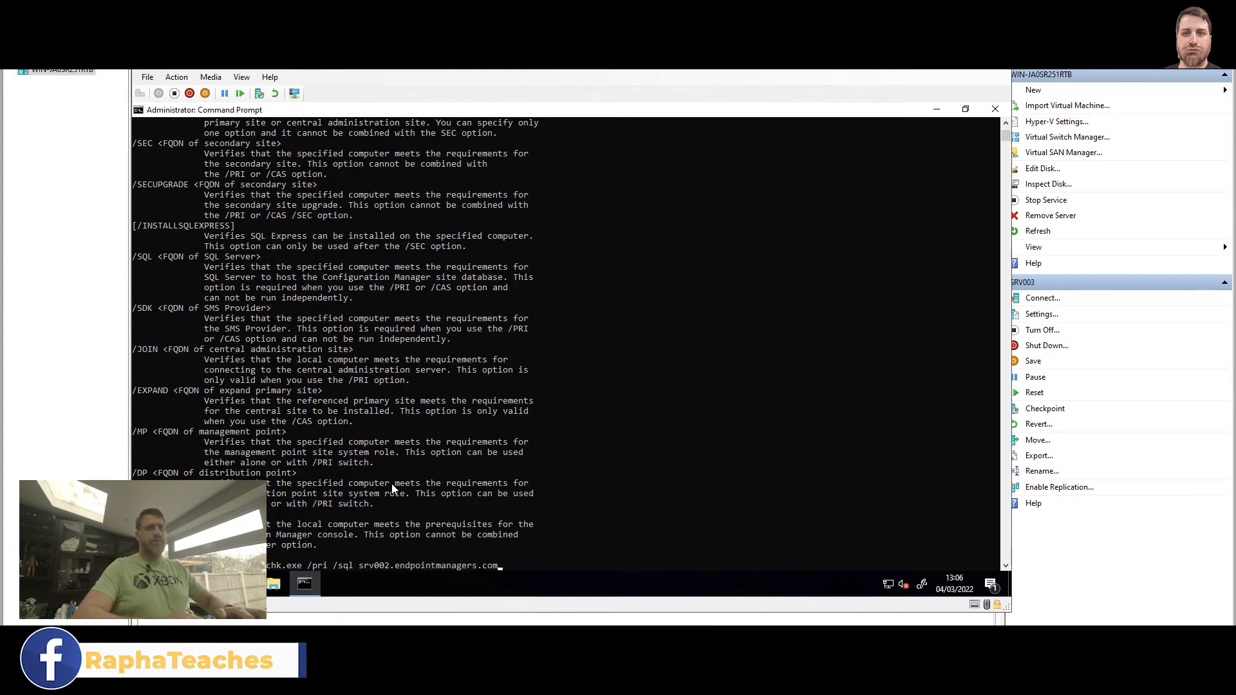
# - Add /sdk srv003.endpointmanagers.com to the prerequisite check command and restore the Command Prompt window to its smaller size
pyautogui.write('/s')
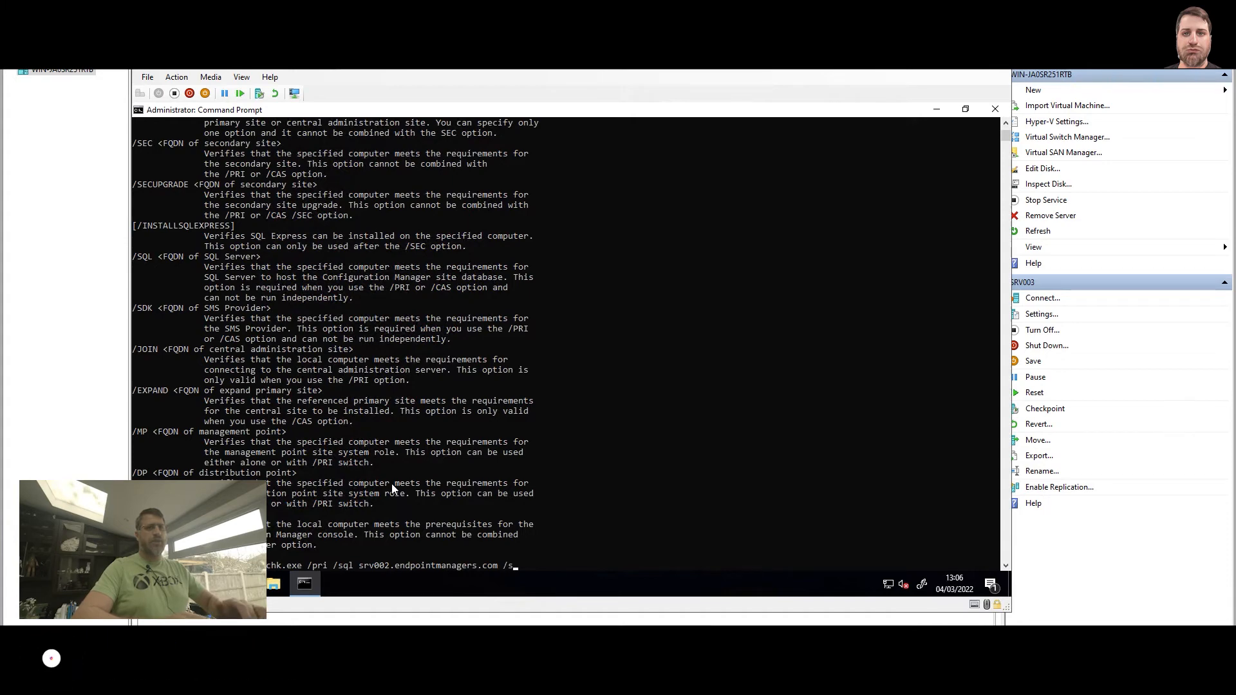
pyautogui.write('dk')
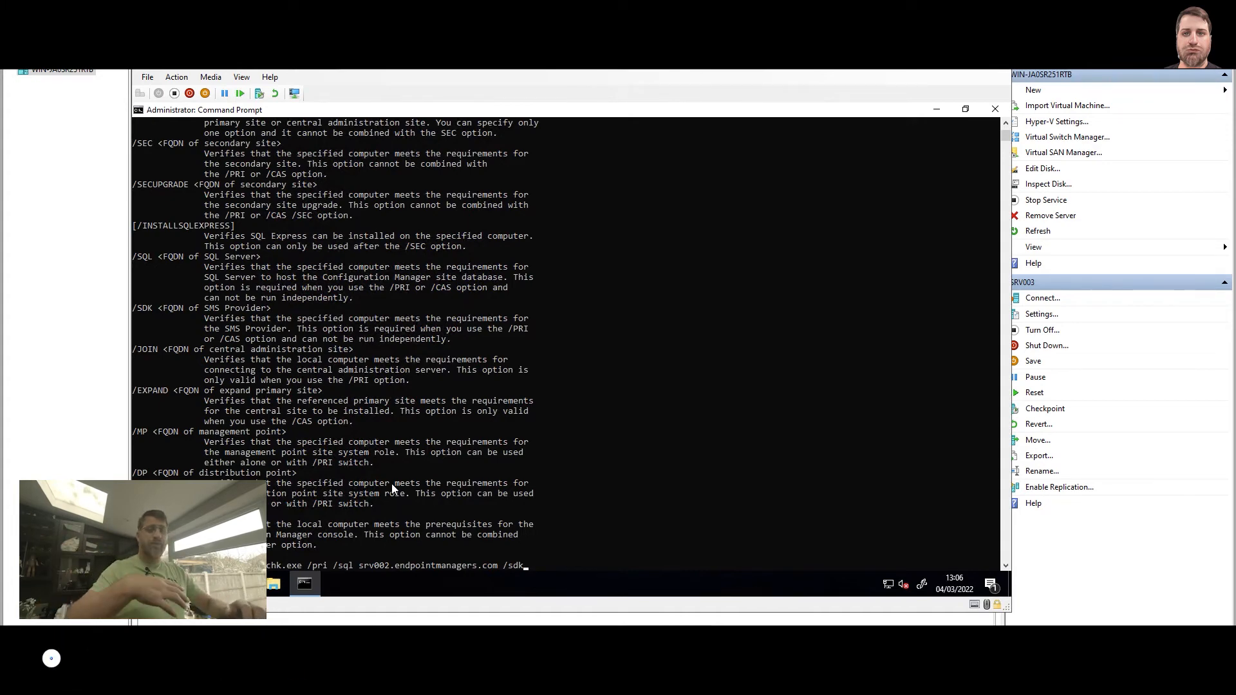
pyautogui.write('srv003')
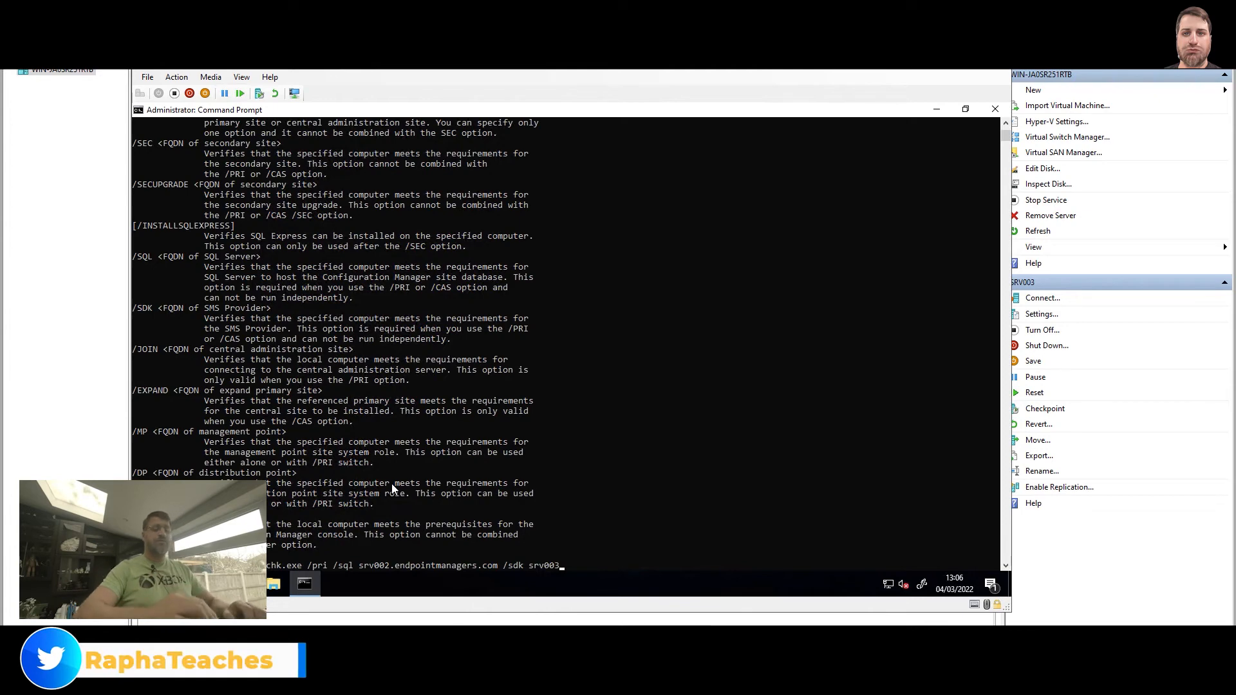
pyautogui.write('.endpointm')
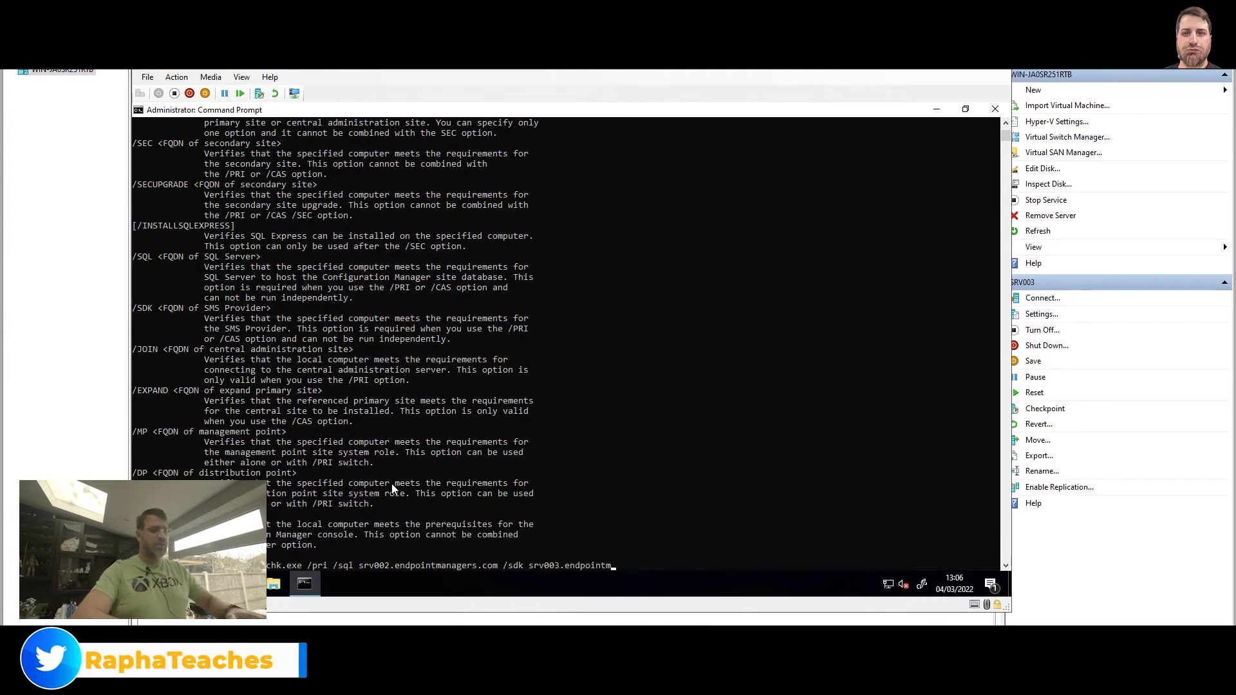
pyautogui.write('anagers.com')
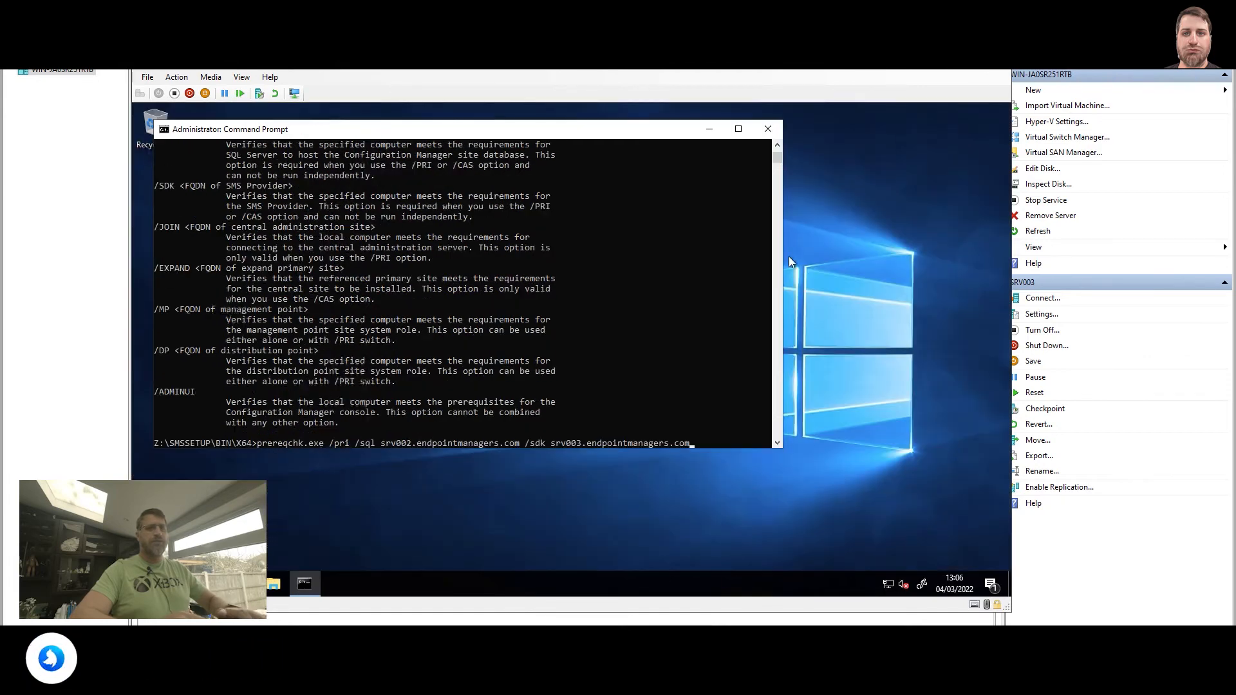
pyautogui.click(964, 109)
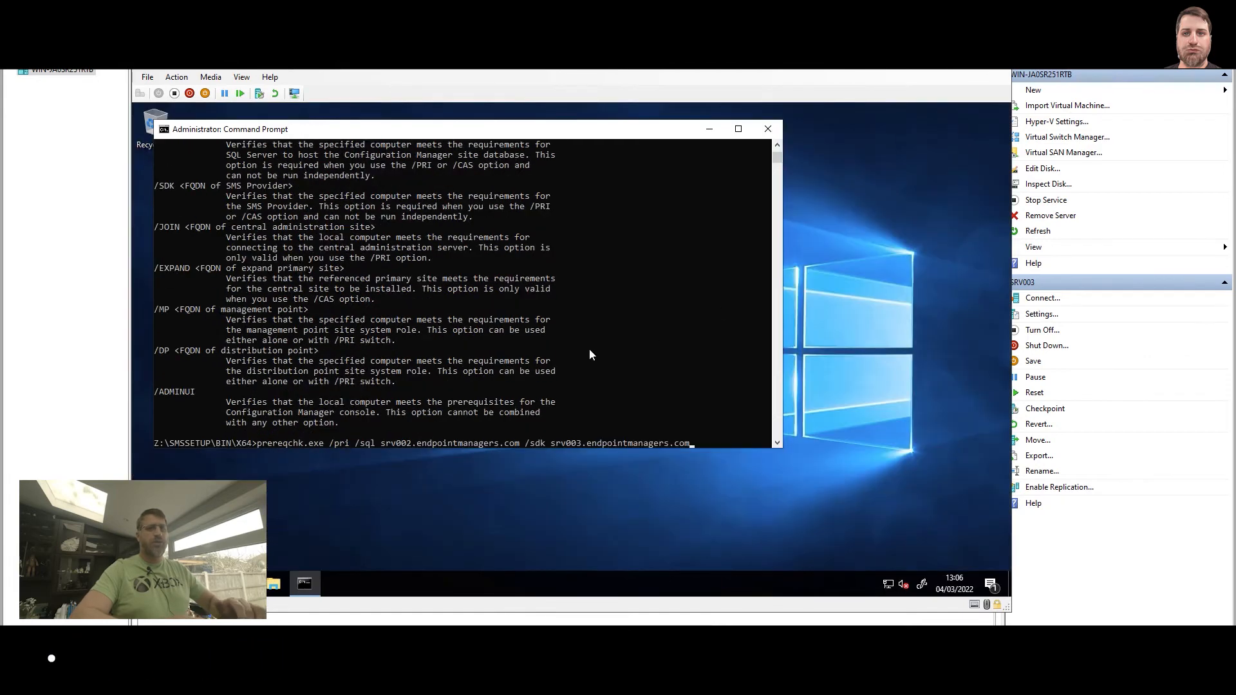
pyautogui.scroll(-5, 589, 349)
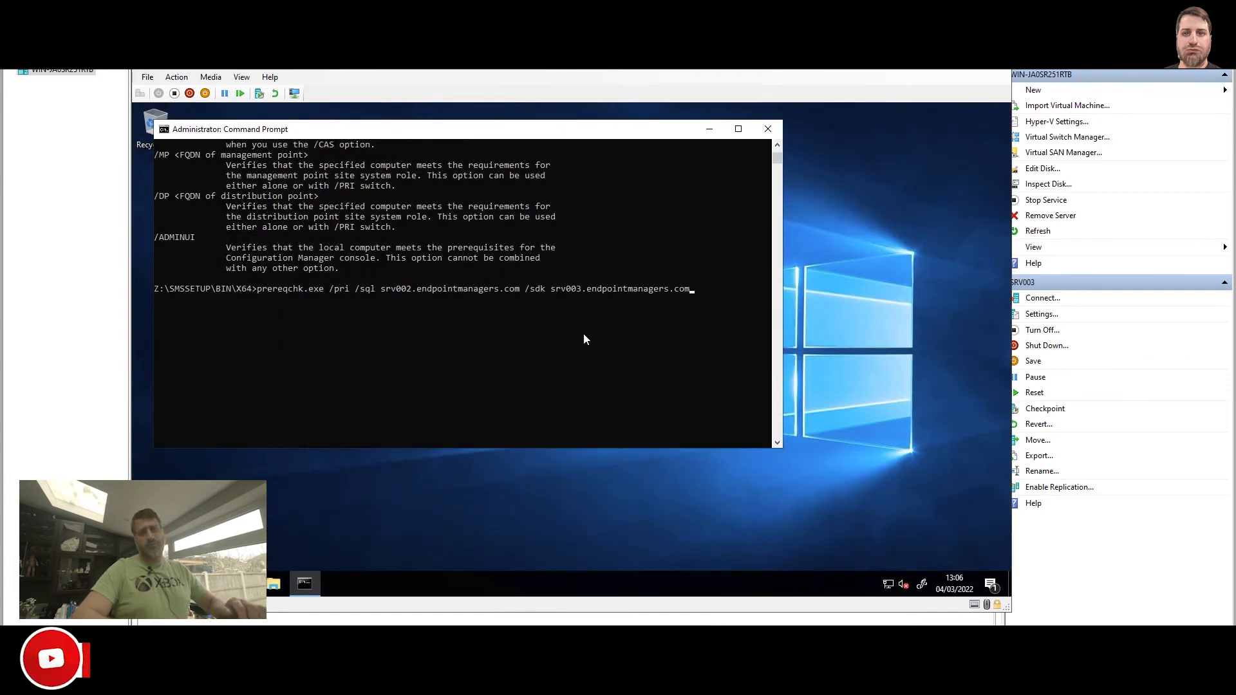
# - Open File Explorer and view the contents of Local Disk (C:)
pyautogui.click(277, 586)
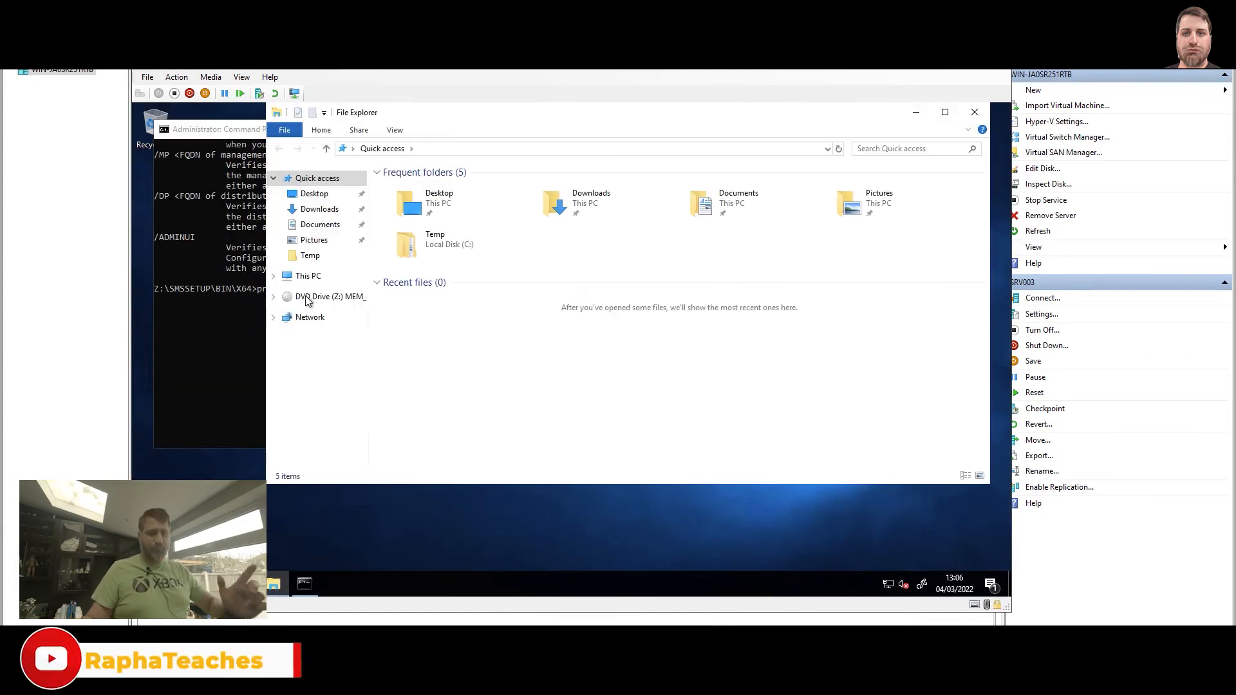
pyautogui.click(307, 275)
pyautogui.doubleClick(499, 323)
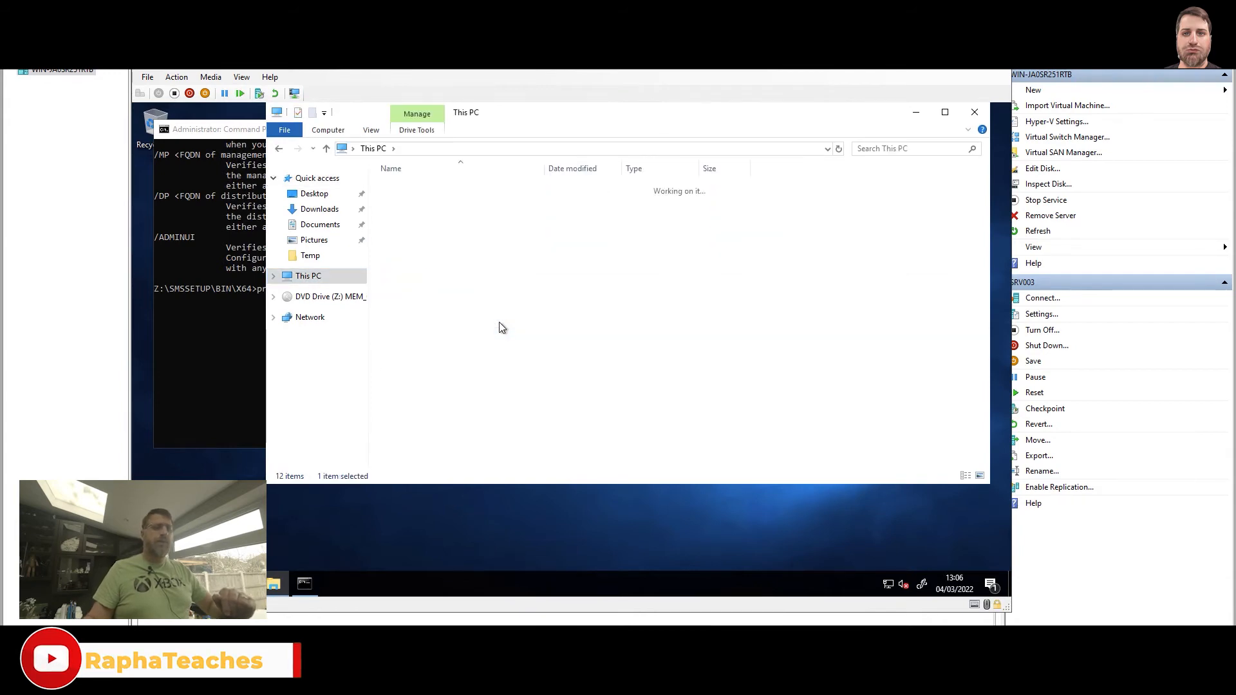
pyautogui.moveTo(388, 266); pyautogui.dragTo(485, 348)
# - Run the prepared prerequisite check command and bring the Local Disk (C:) folder back into view
pyautogui.click(236, 130)
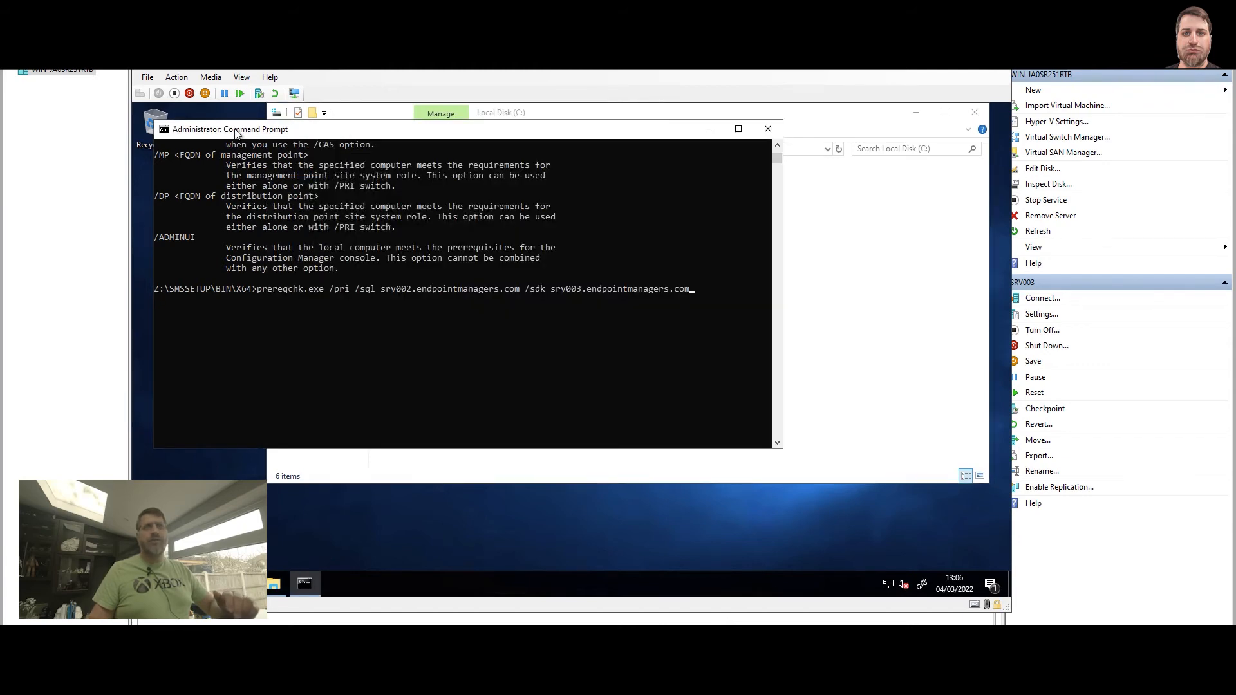
pyautogui.press('Return')
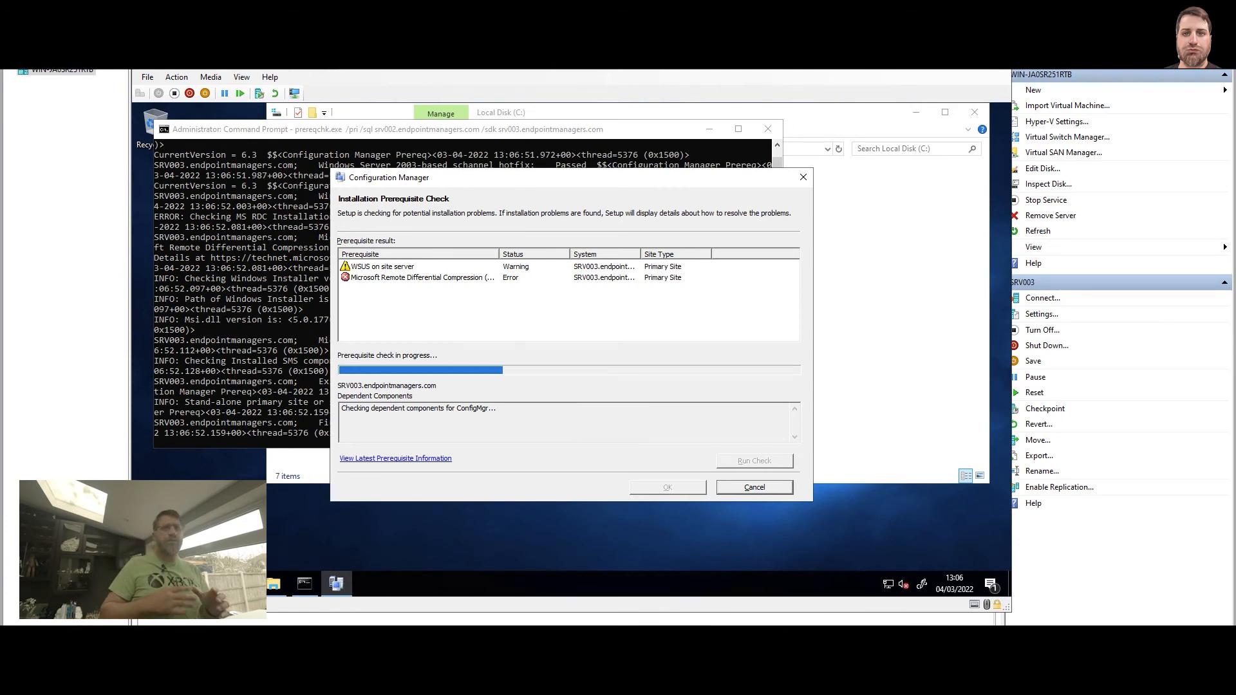
pyautogui.click(804, 115)
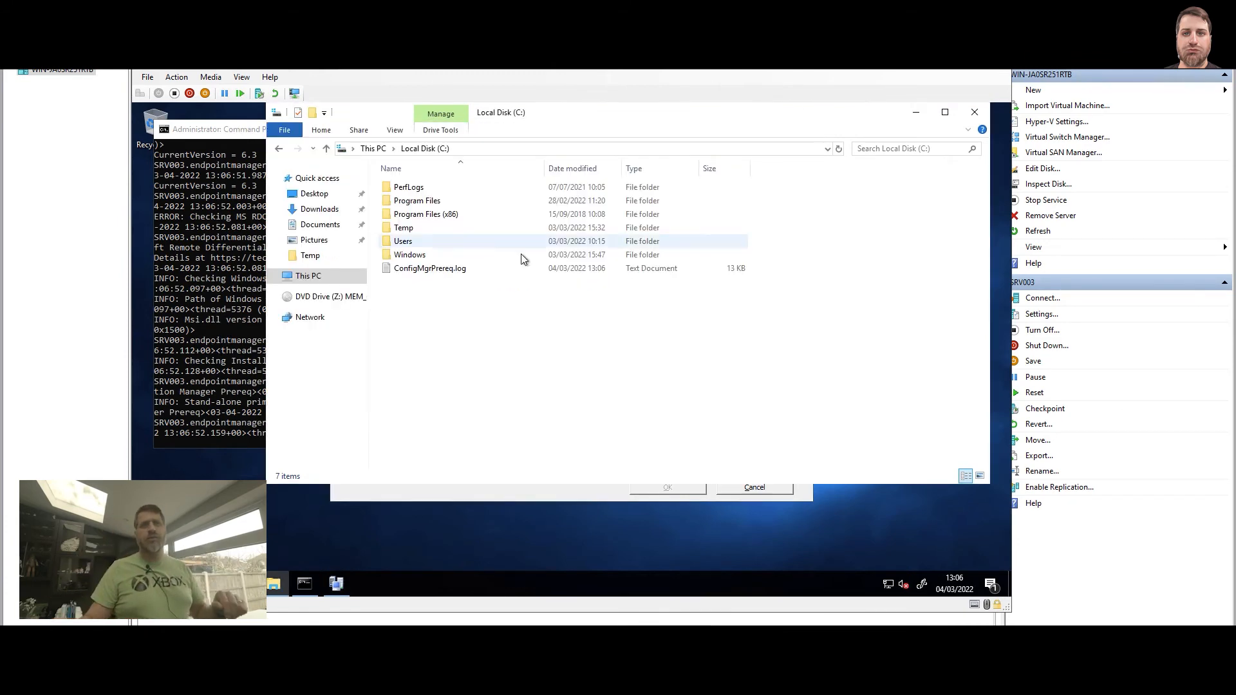
# - Locate ConfigMgrPrereq.log on Local Disk (C:) and bring the Installation Prerequisite Check window to the front
pyautogui.moveTo(465, 297); pyautogui.dragTo(382, 269)
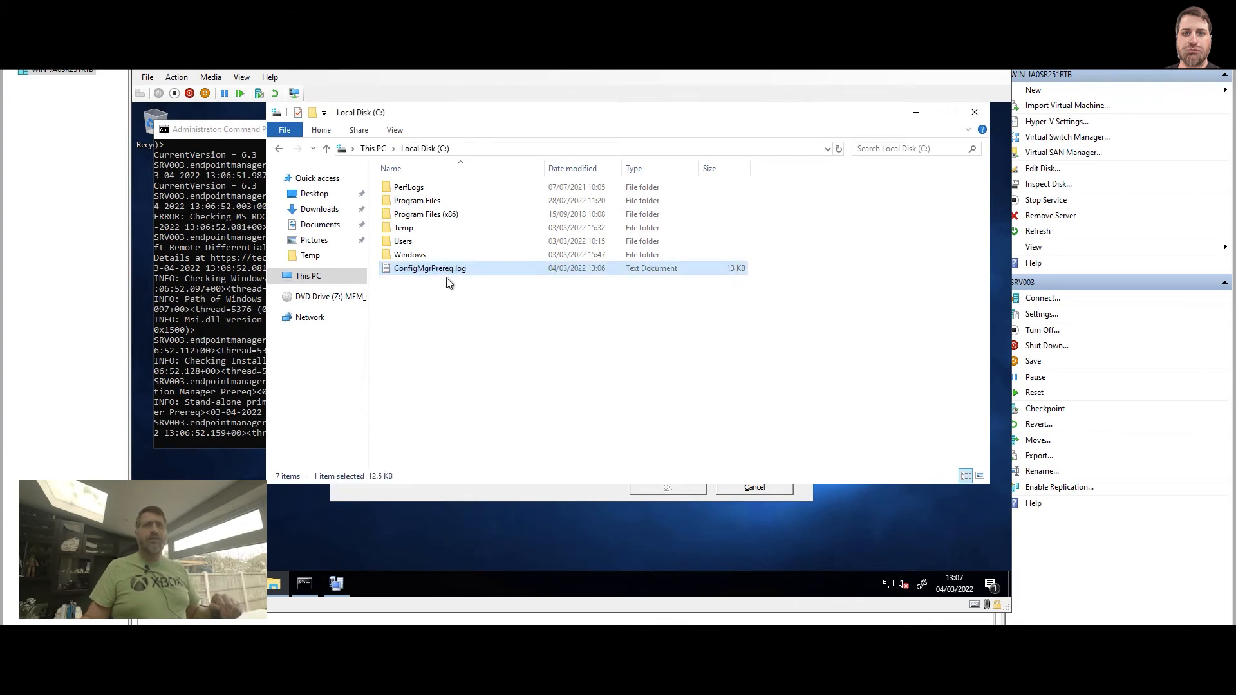
pyautogui.click(464, 361)
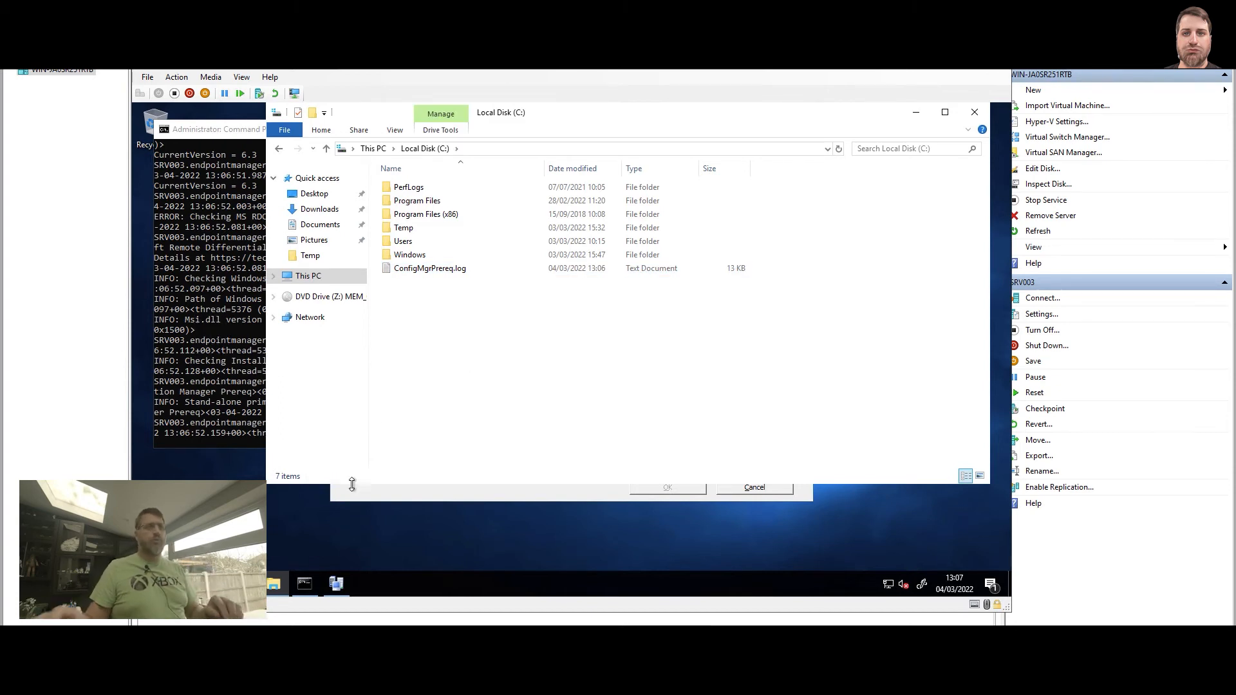
pyautogui.click(375, 497)
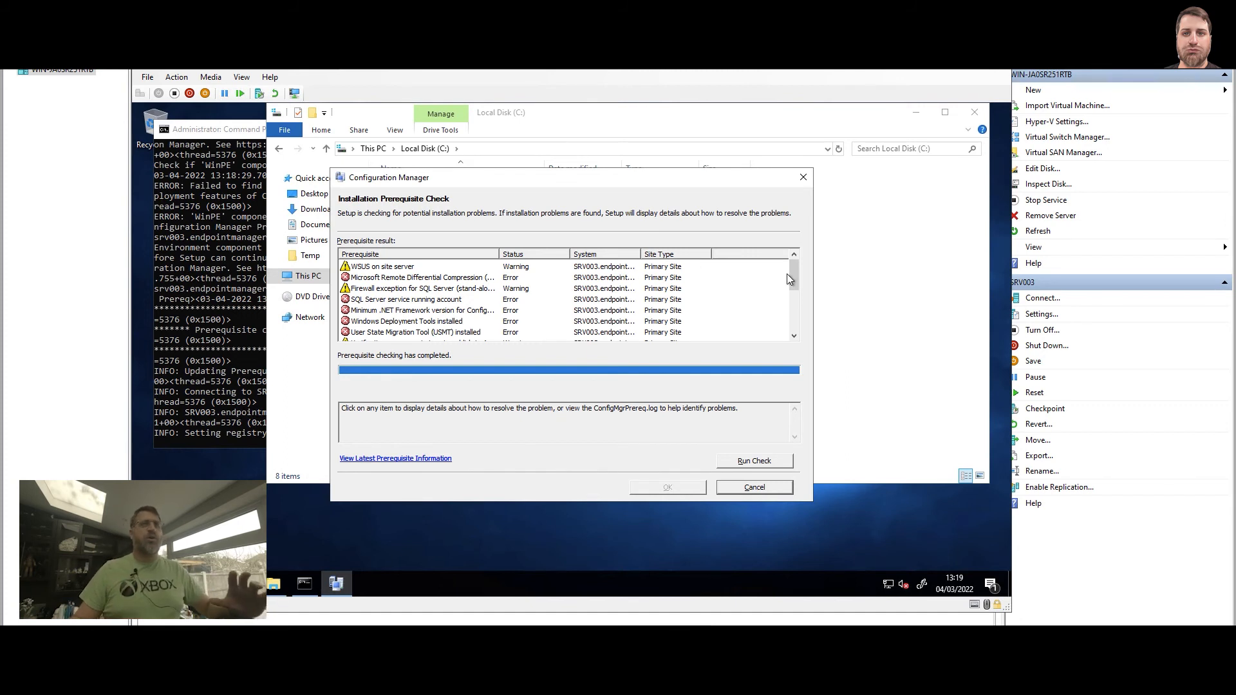
# - Review the whole prerequisite results list and show the details of the Minimum .NET Framework version item for SRV003
pyautogui.moveTo(794, 274); pyautogui.dragTo(794, 318)
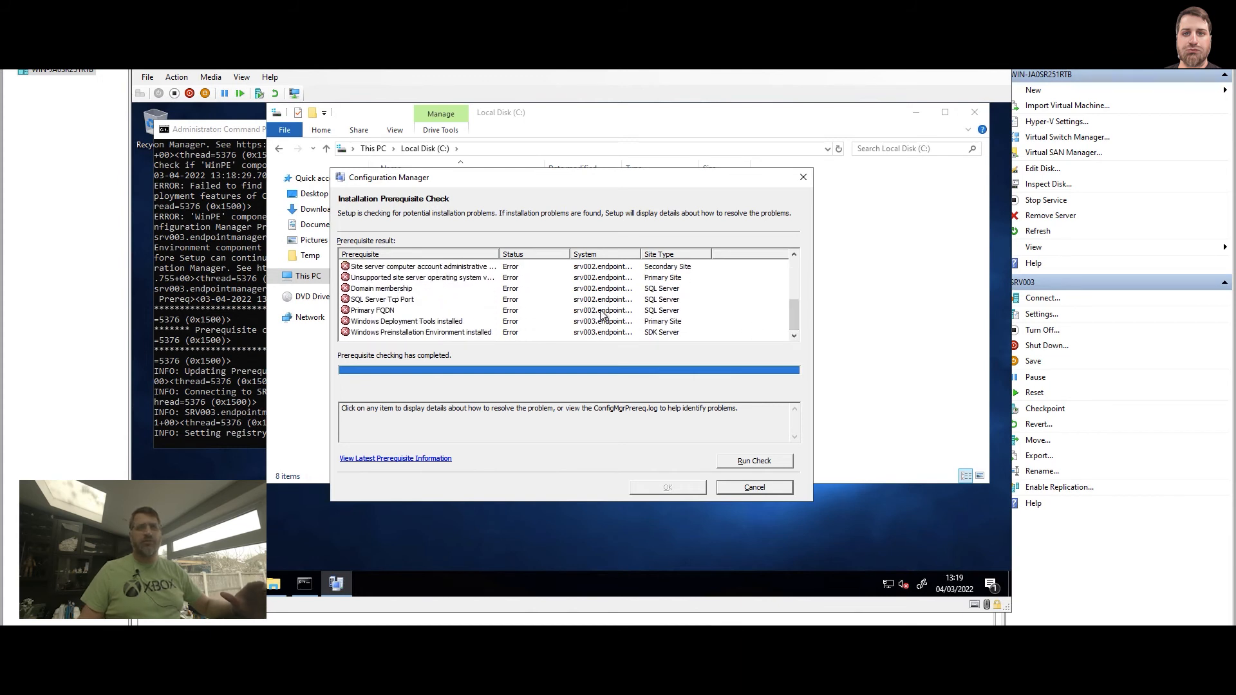
pyautogui.scroll(5, 599, 287)
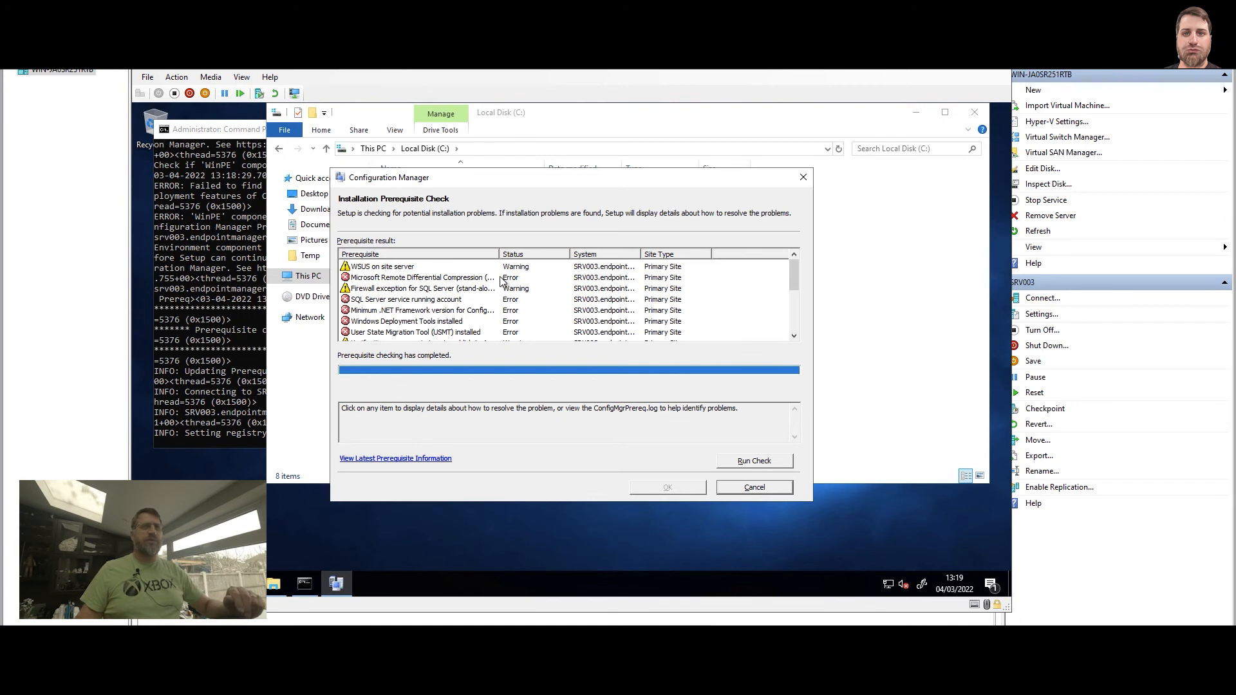
pyautogui.click(380, 311)
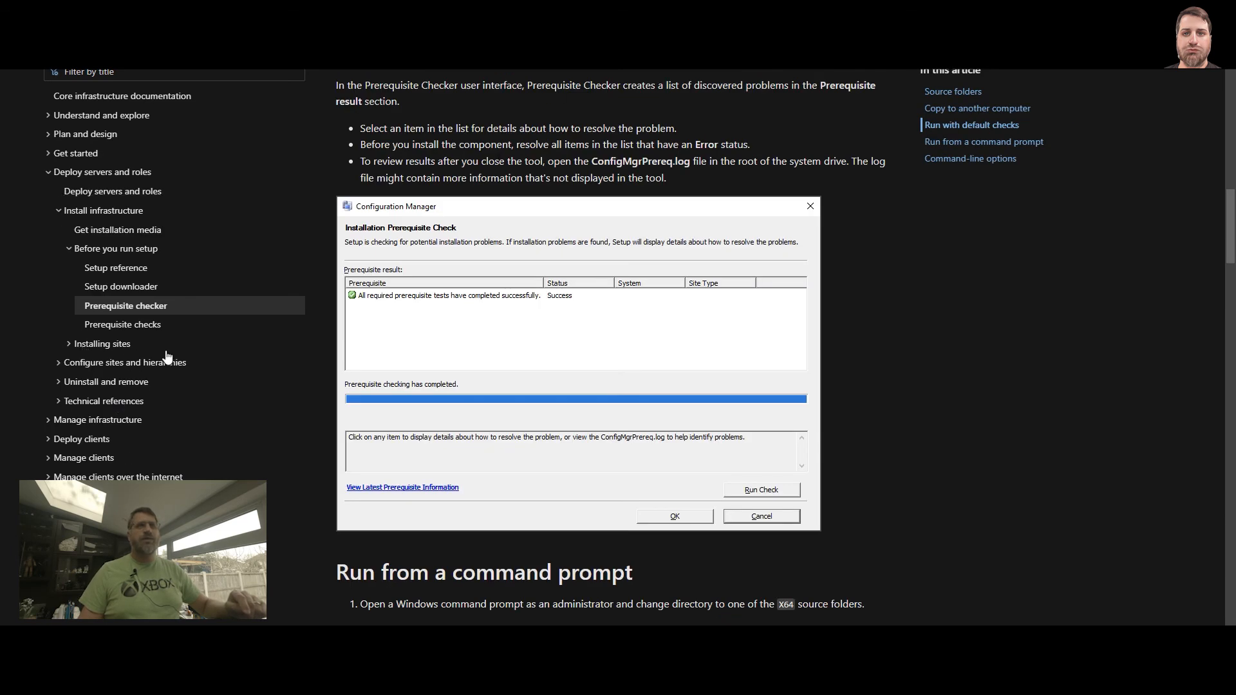
# - Switch to the Configuration Manager documentation, open the Prerequisite checks article and search it for "minimum"
pyautogui.click(121, 325)
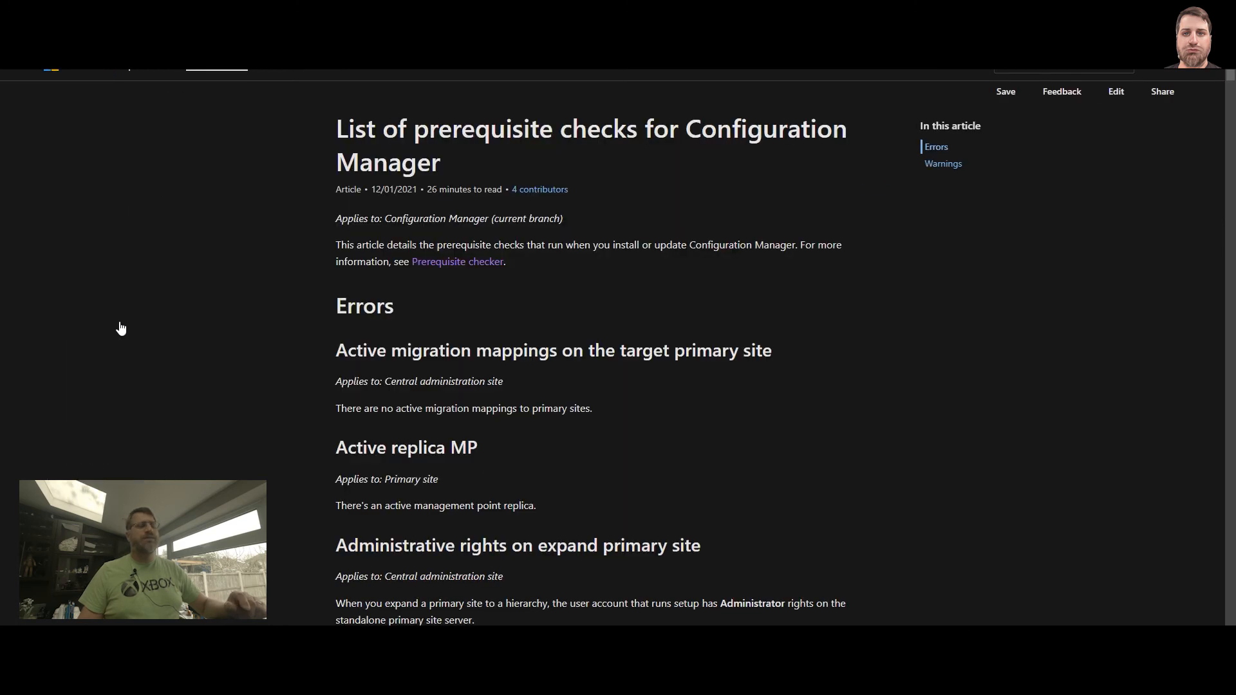
pyautogui.hotkey('ctrl', 'f')
pyautogui.write('minimum')
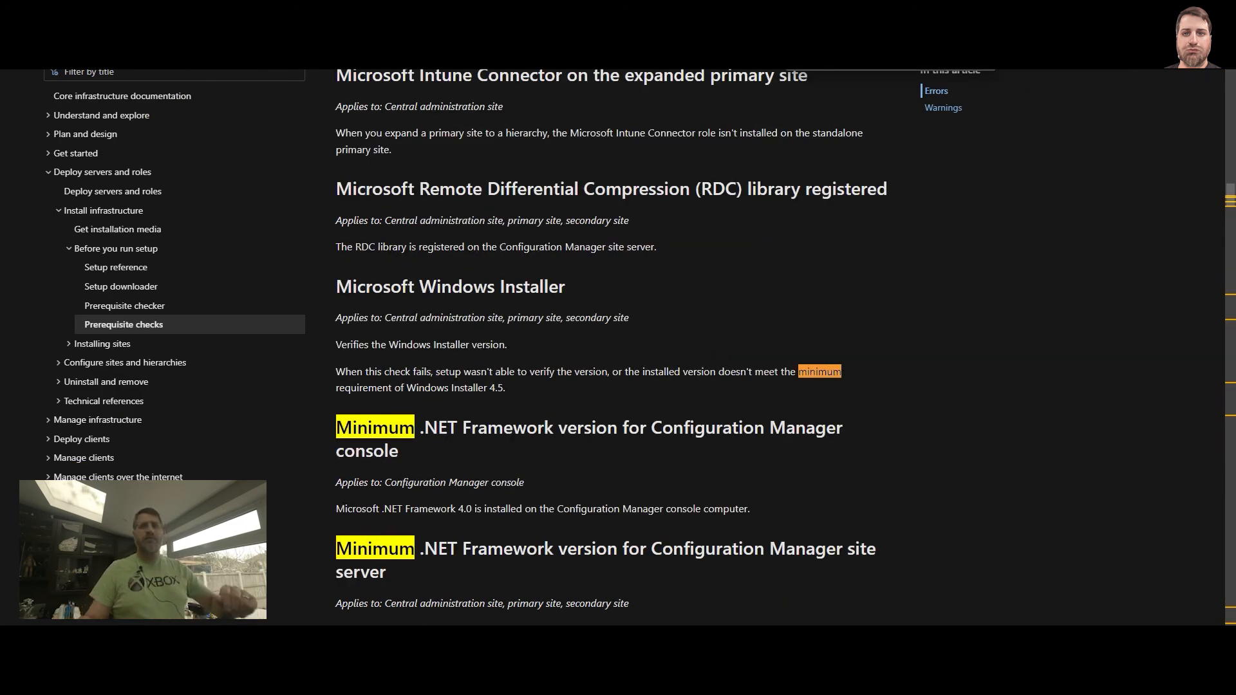
# - Read the article's minimum .NET Framework entries for the console and site server, and compare them with the checker's message for that item
pyautogui.moveTo(336, 509); pyautogui.dragTo(771, 527)
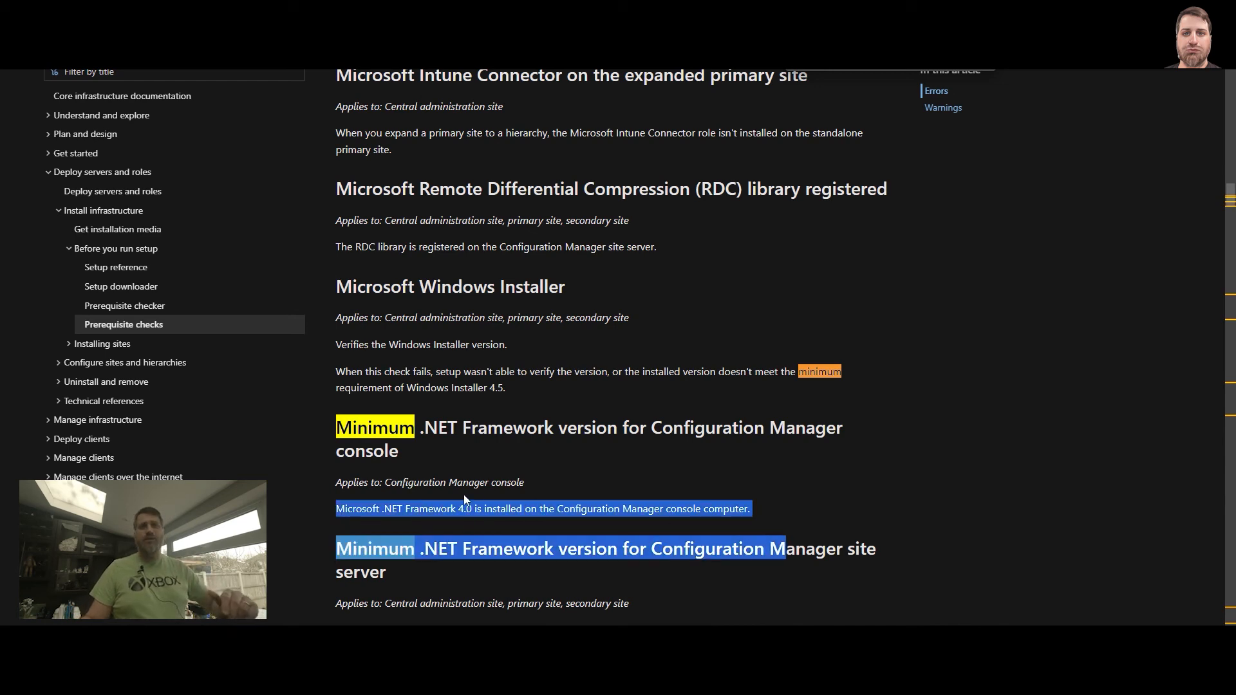
pyautogui.click(454, 508)
pyautogui.scroll(-2, 416, 527)
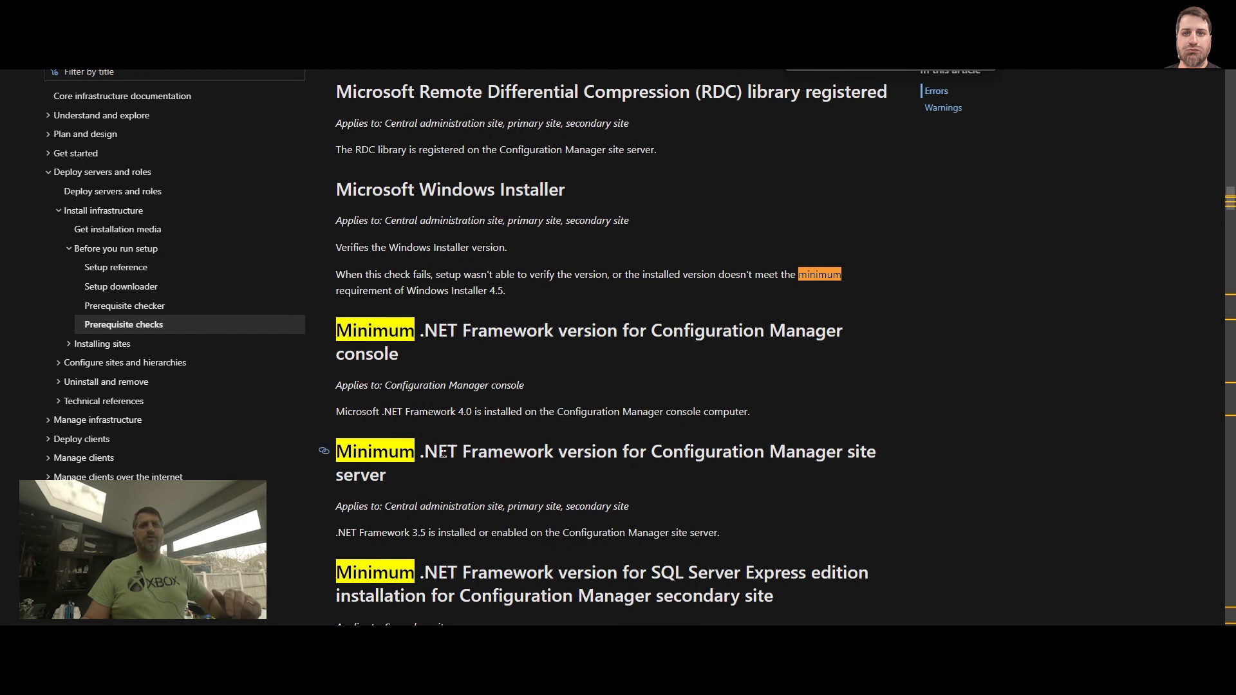
pyautogui.moveTo(786, 451); pyautogui.dragTo(651, 478)
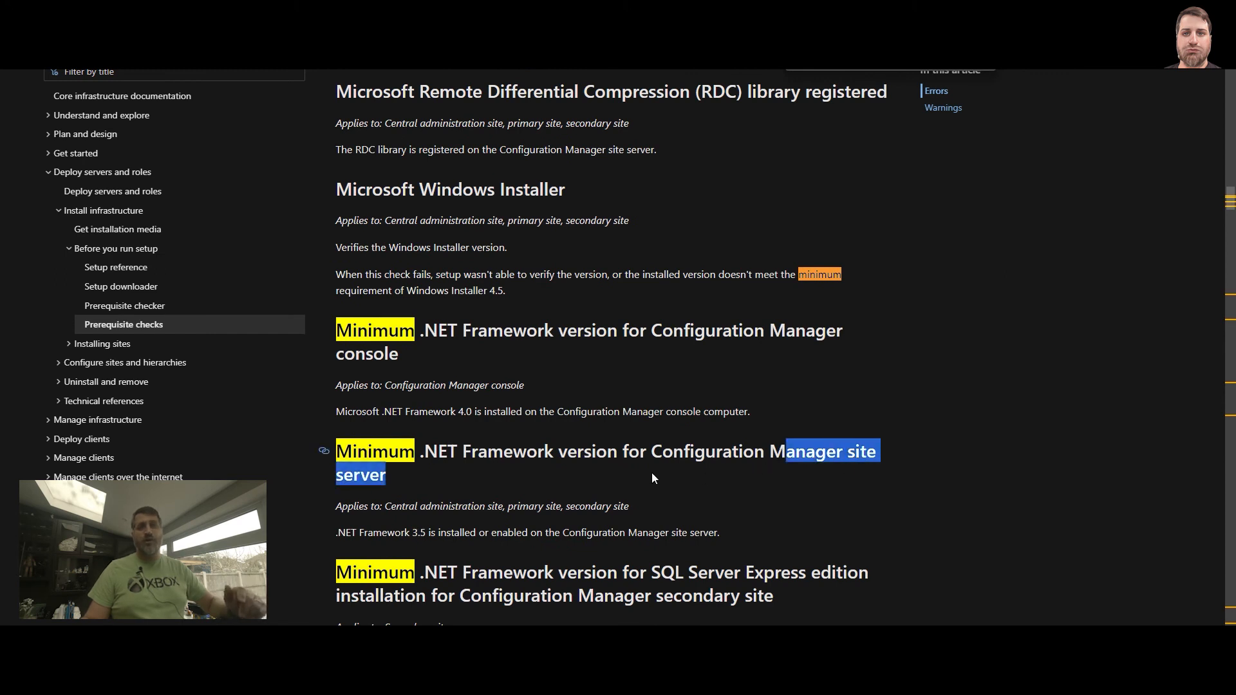
pyautogui.moveTo(351, 532); pyautogui.dragTo(647, 533)
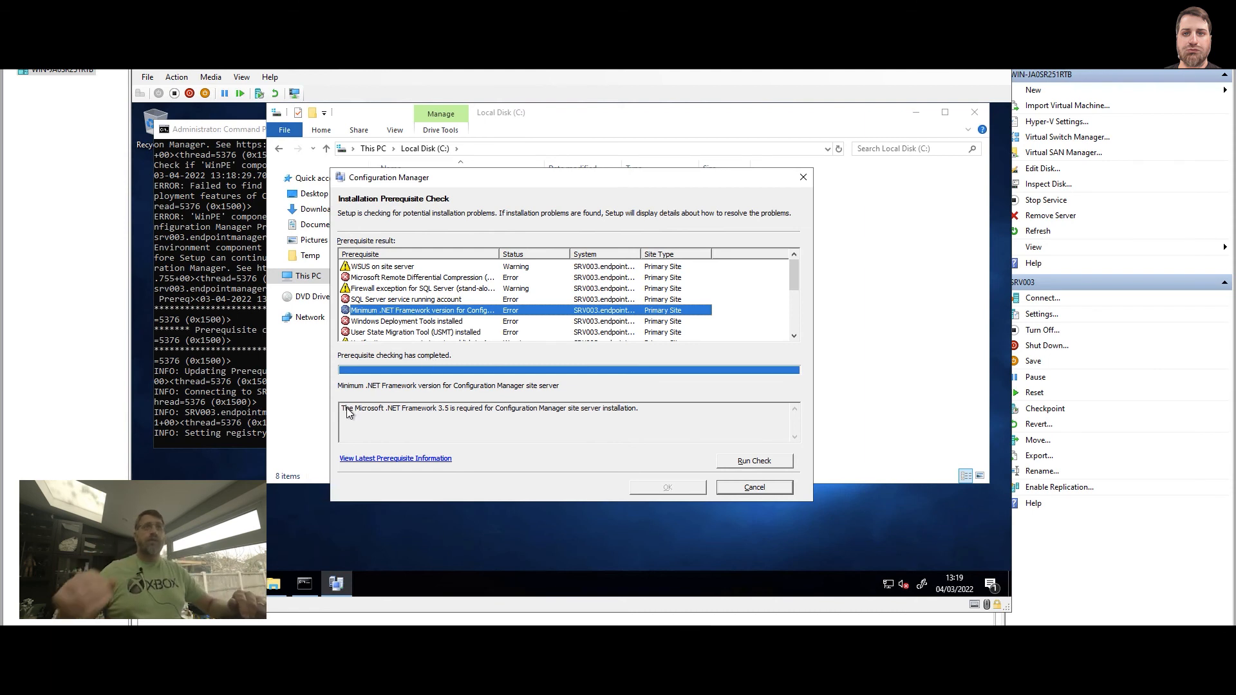
pyautogui.moveTo(346, 410); pyautogui.dragTo(654, 410)
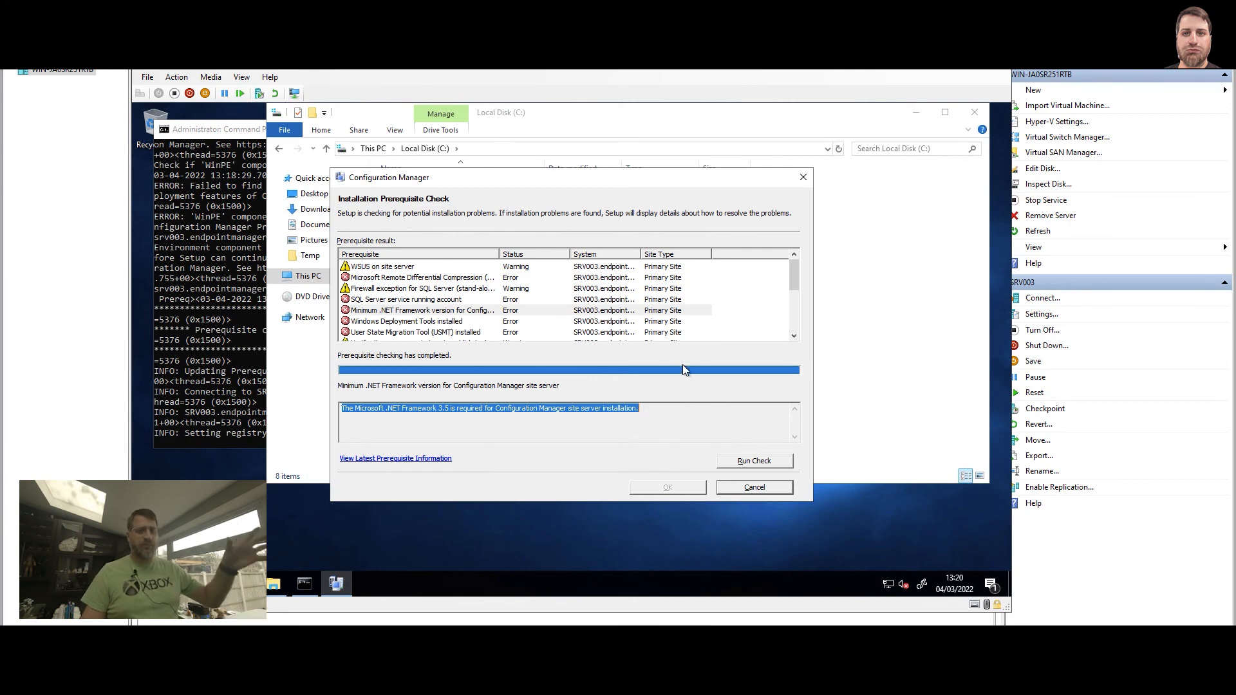
# - Open ConfigMgrPrereq.log from Local Disk (C:) in a maximized window and look through its first entries
pyautogui.click(876, 367)
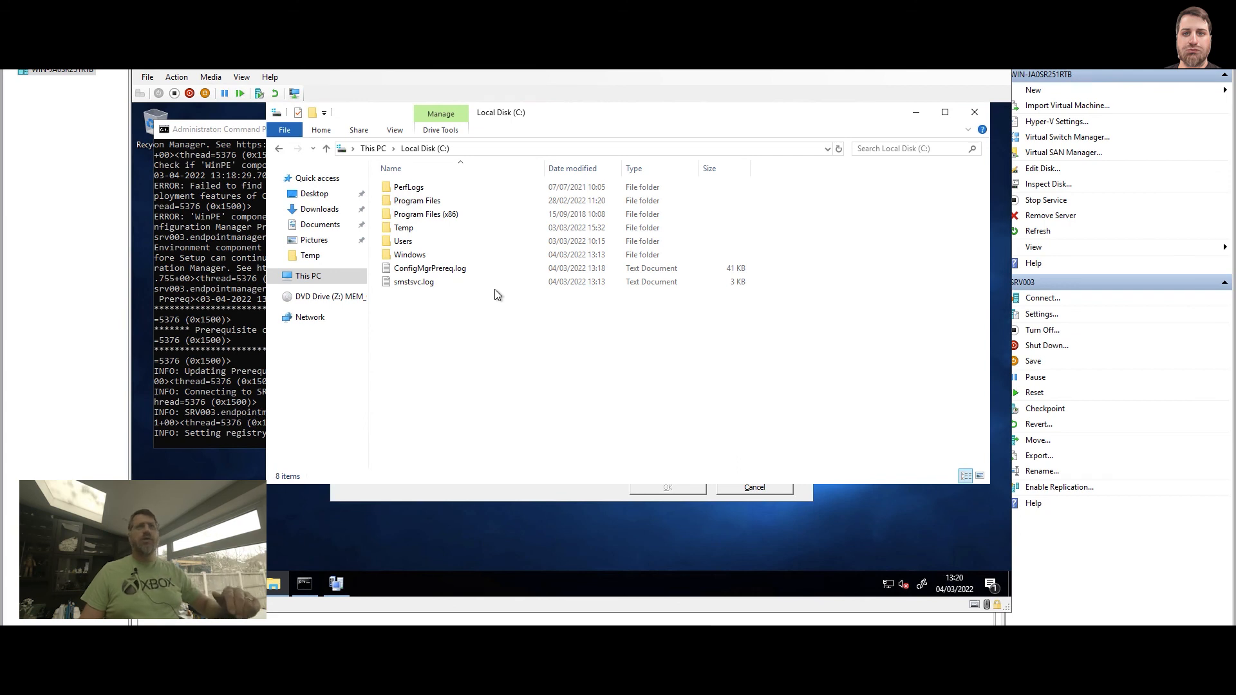
pyautogui.doubleClick(435, 269)
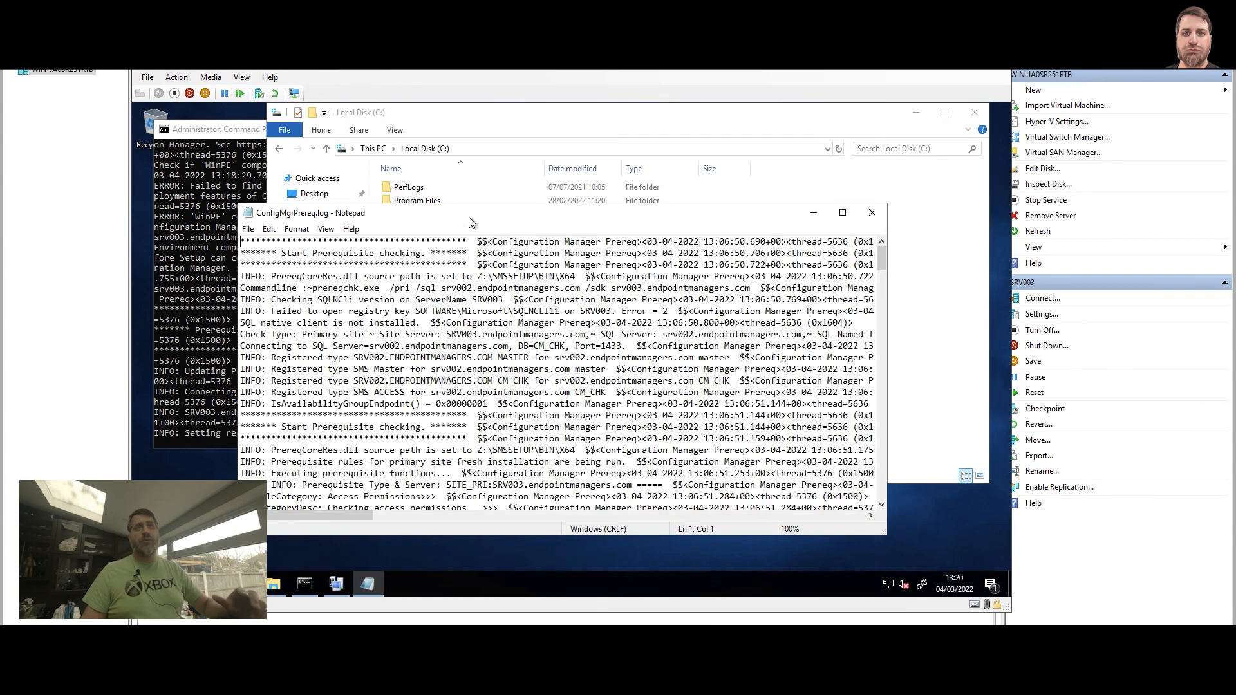
pyautogui.doubleClick(469, 218)
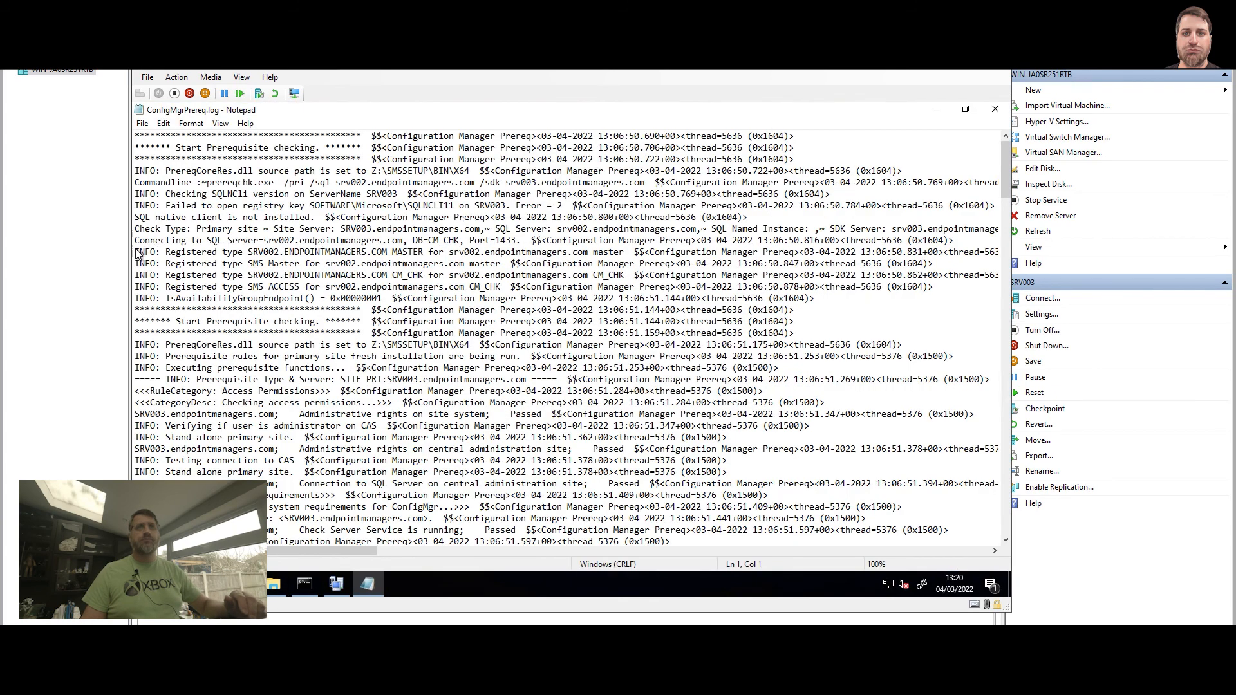
pyautogui.moveTo(137, 254); pyautogui.dragTo(163, 255)
pyautogui.scroll(-5, 171, 317)
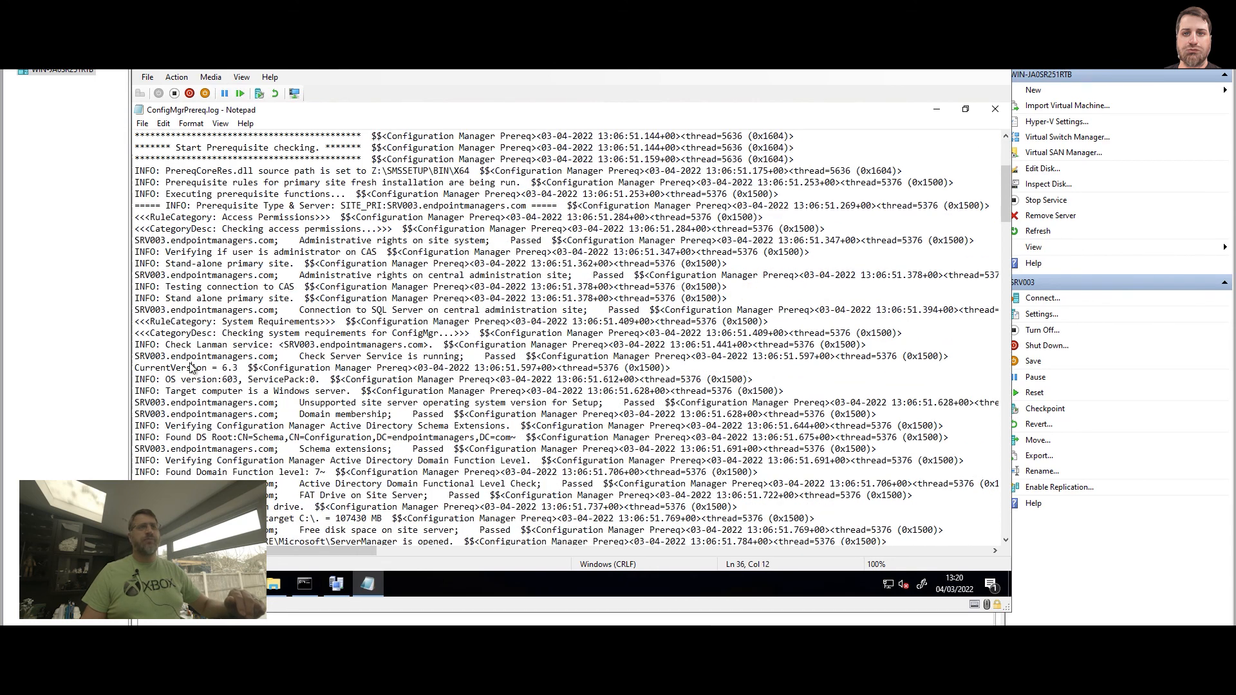
# - Search the log for "error" and highlight the entries about the Remote Differential Compression (RDC) library check
pyautogui.hotkey('ctrl', 'f')
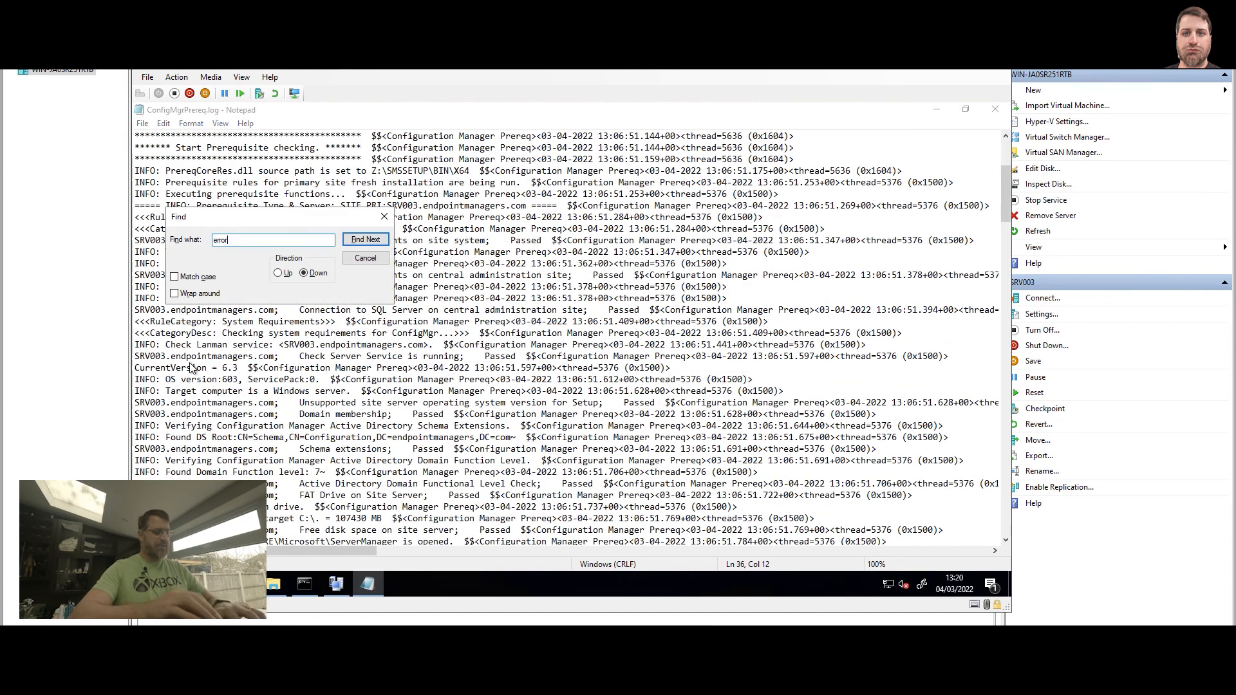
pyautogui.write('error')
pyautogui.press('Return')
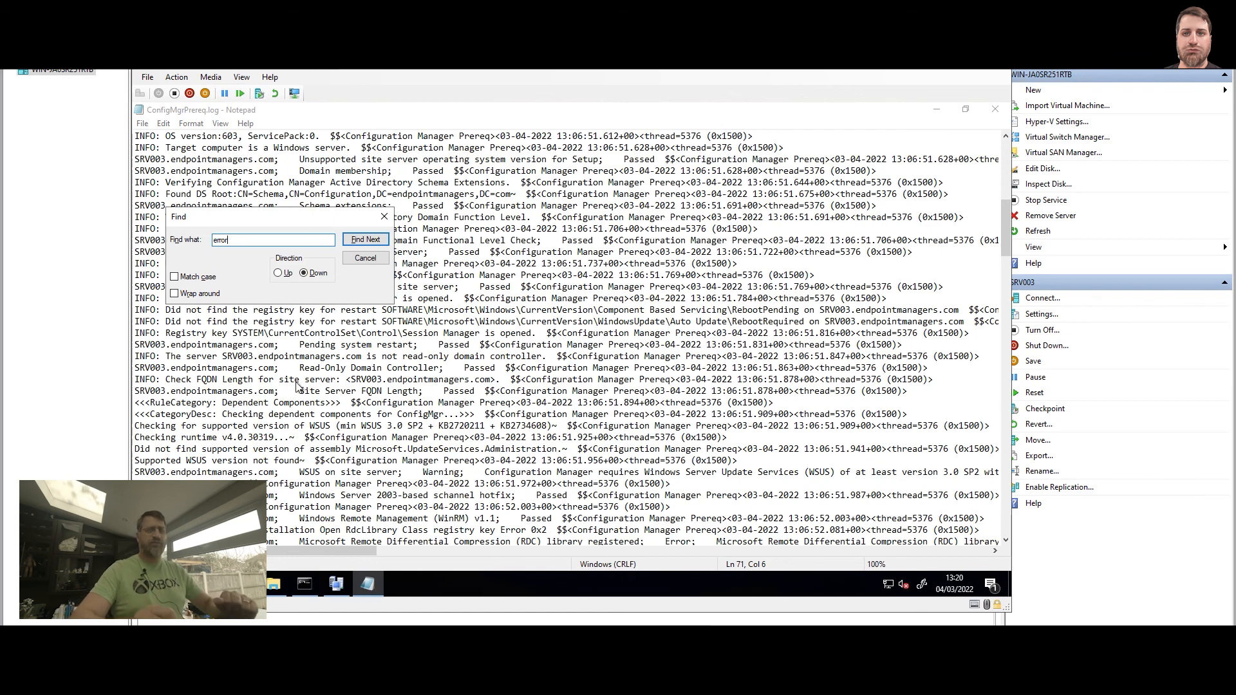
pyautogui.press('Escape')
pyautogui.scroll(-3, 207, 459)
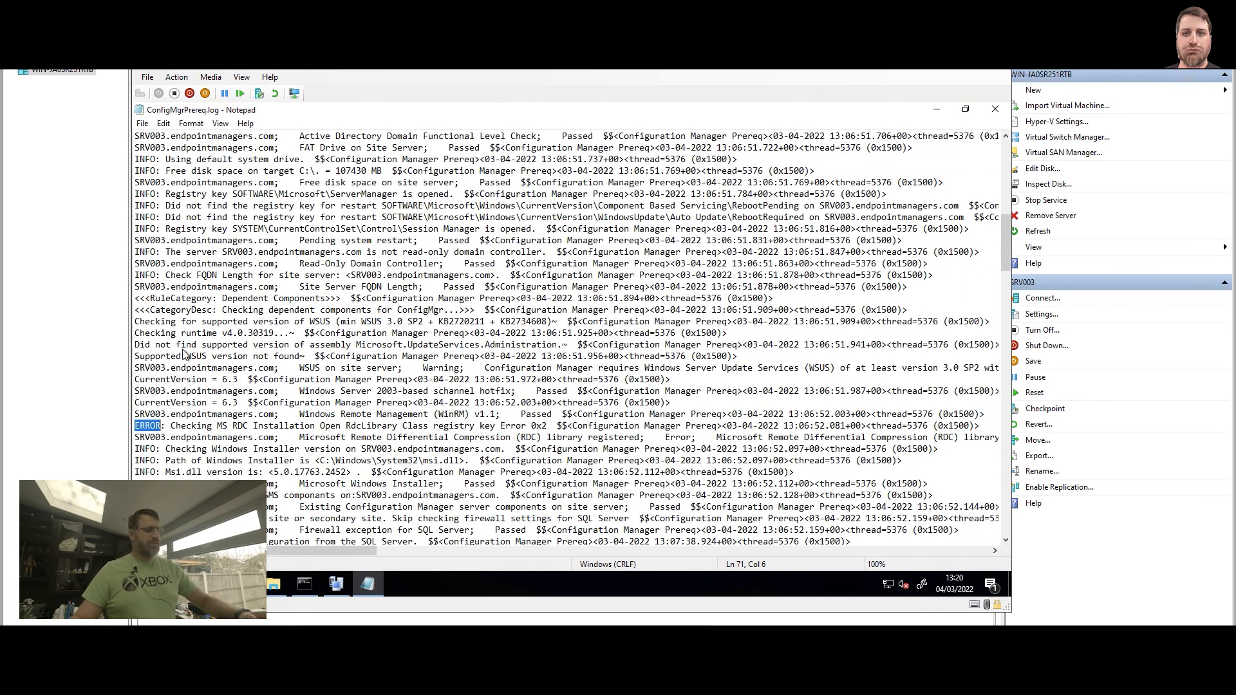
pyautogui.moveTo(176, 427); pyautogui.dragTo(398, 428)
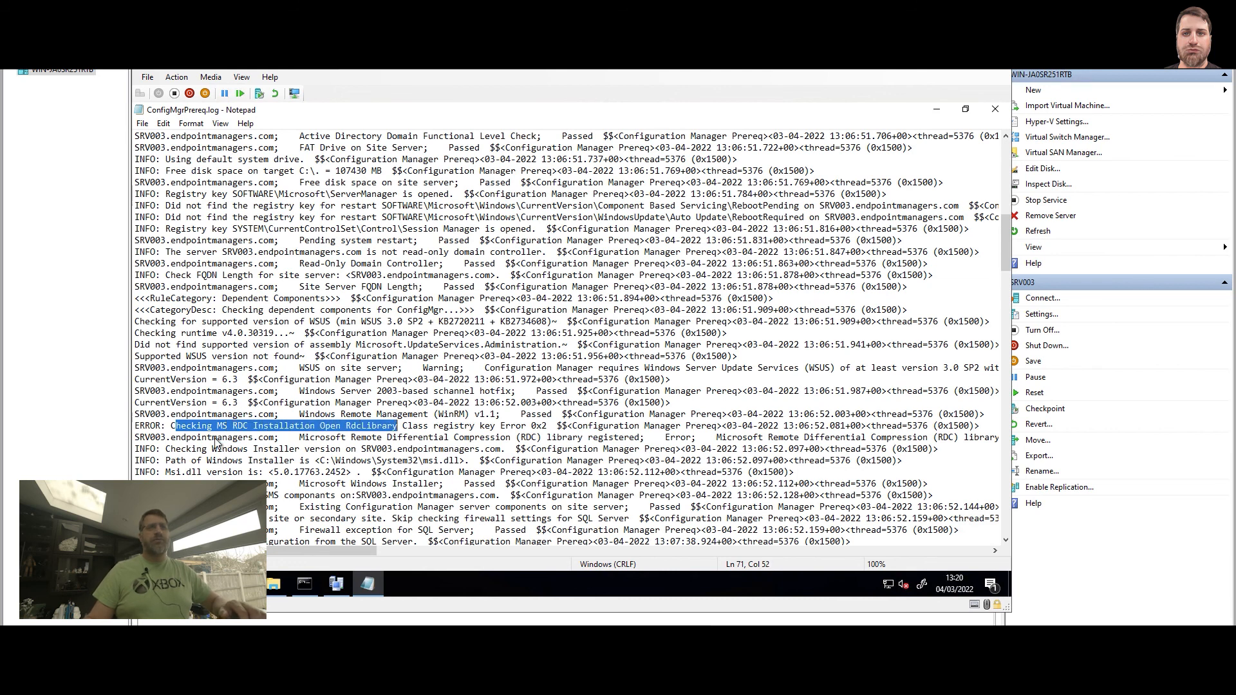
pyautogui.moveTo(137, 443); pyautogui.dragTo(693, 439)
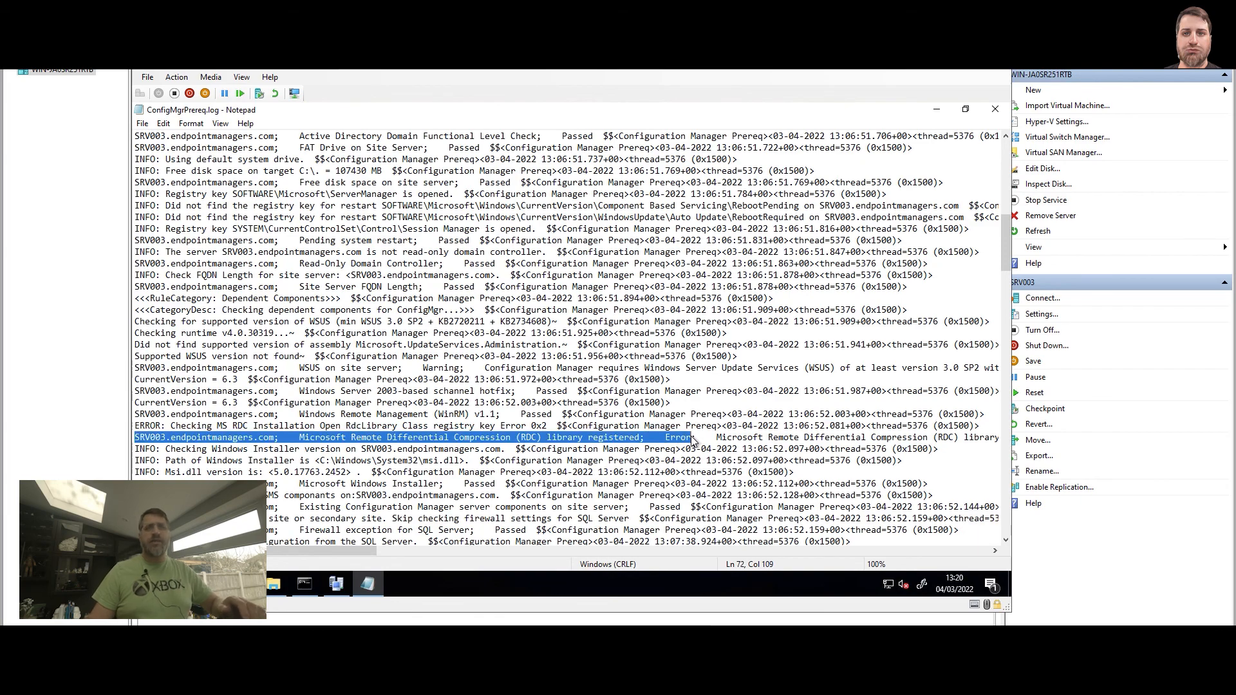